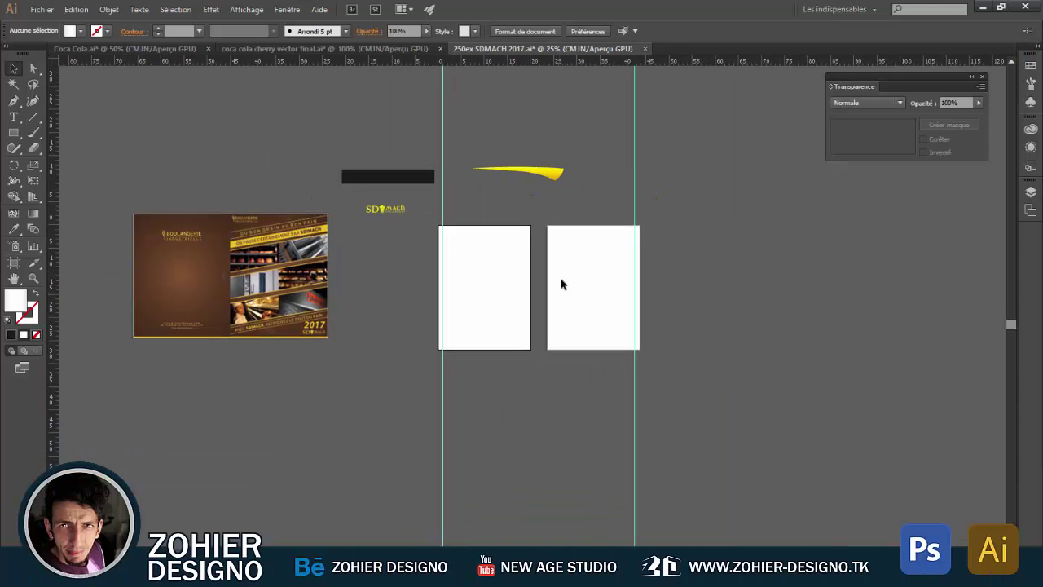
# Step: Draw a rectangle over the left 20 × 27 cm artboard and give it a -90° white-to-grey linear gradient
pyautogui.hotkey('ctrl', '+')
pyautogui.moveTo(439, 405); pyautogui.dragTo(462, 421)
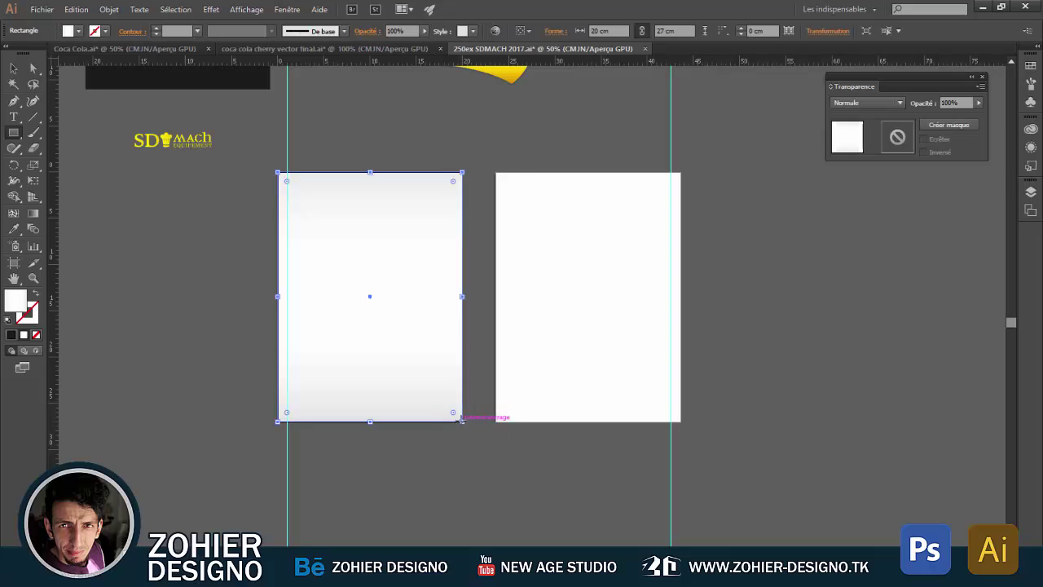
pyautogui.hotkey('ctrl', '+')
pyautogui.hotkey('ctrl', 'F9')
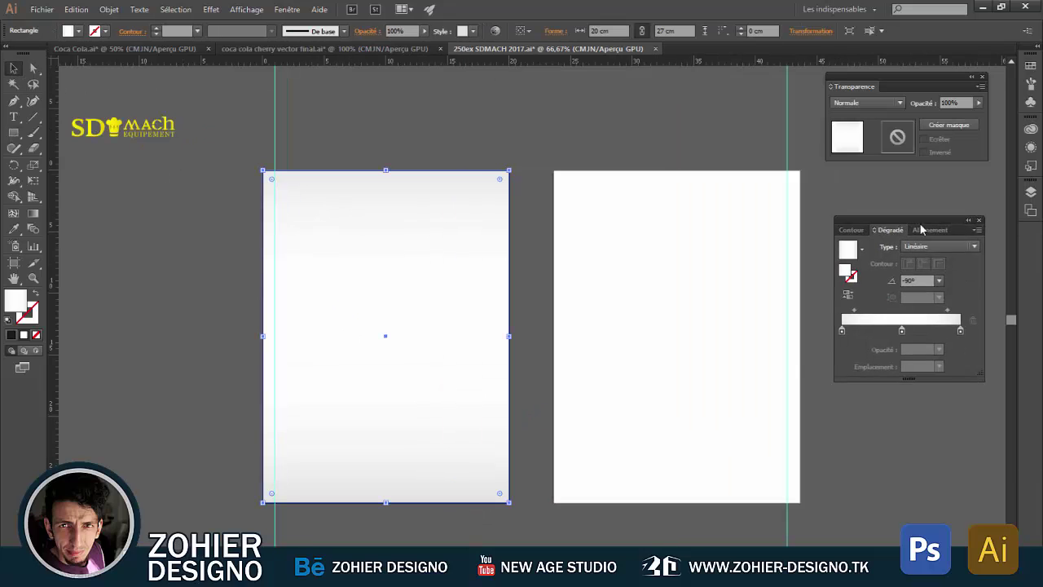
pyautogui.click(833, 344)
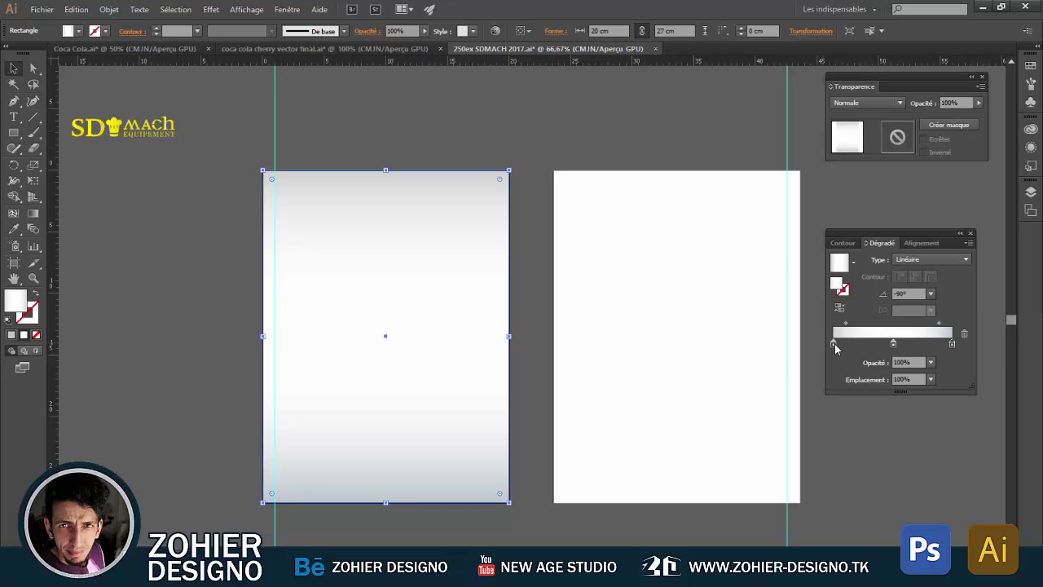
pyautogui.hotkey('ctrl', '-')
# Step: Move the black bar to the top of the left page and check the yellow swoosh's position
pyautogui.moveTo(375, 139); pyautogui.dragTo(350, 147)
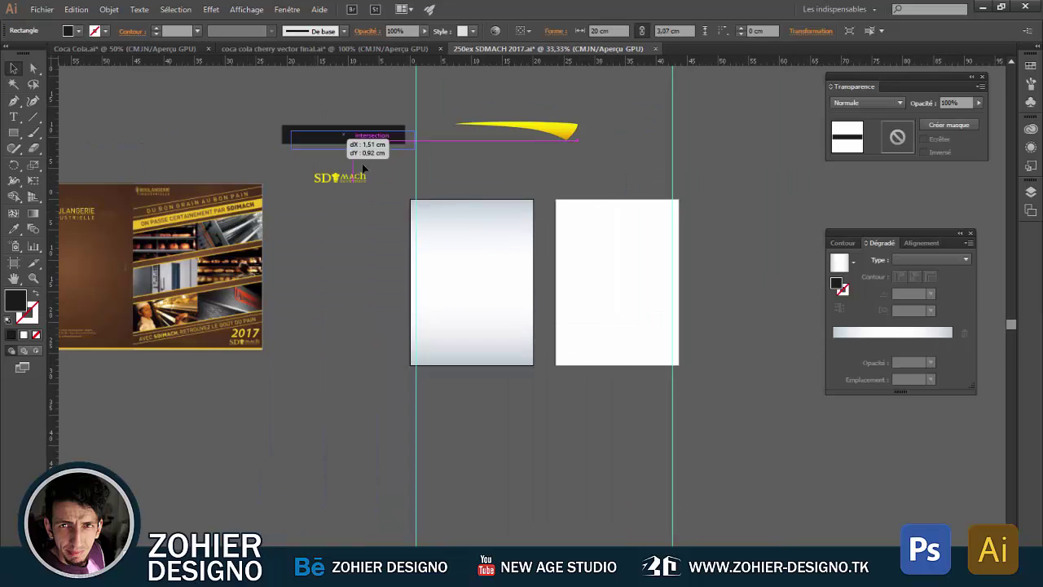
pyautogui.hotkey('ctrl', '+')
pyautogui.rightClick(424, 261)
pyautogui.press('Escape')
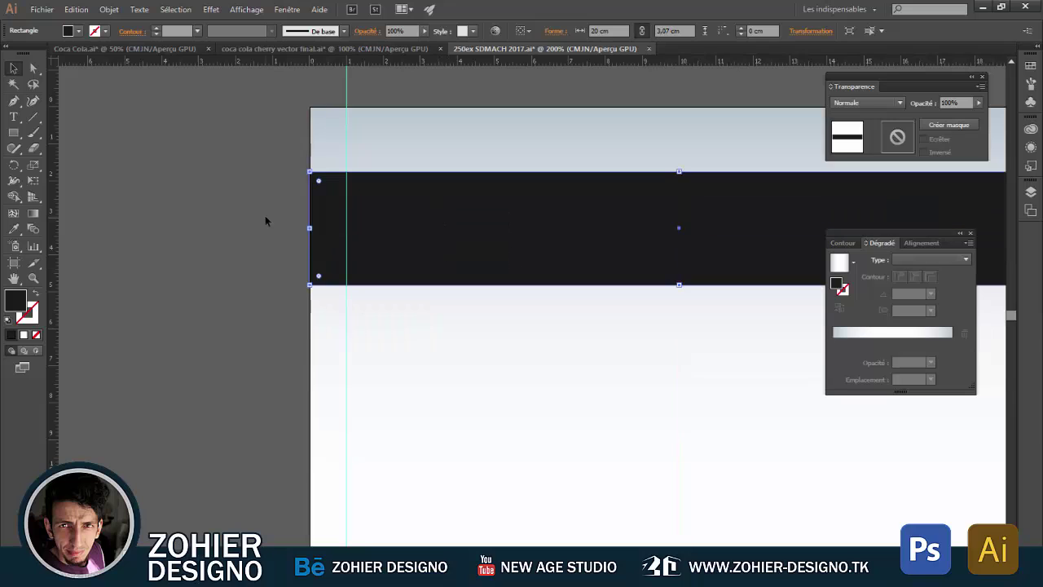
pyautogui.hotkey('ctrl', '0')
pyautogui.click(379, 177)
pyautogui.hotkey('ctrl', '+')
pyautogui.hotkey('ctrl', '+')
pyautogui.hotkey('ctrl', '+')
pyautogui.hotkey('ctrl', '+')
pyautogui.hotkey('ctrl', '+')
pyautogui.hotkey('ctrl', '+')
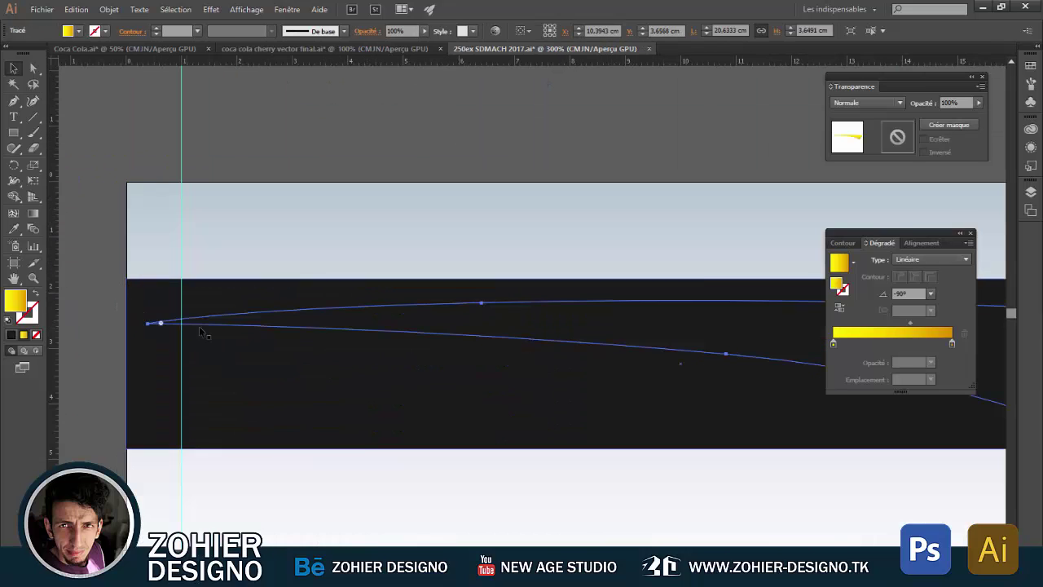
pyautogui.hotkey('ctrl', '+')
pyautogui.hotkey('ctrl', '+')
pyautogui.hotkey('ctrl', '+')
pyautogui.hotkey('ctrl', '-')
pyautogui.hotkey('ctrl', '-')
pyautogui.hotkey('ctrl', '-')
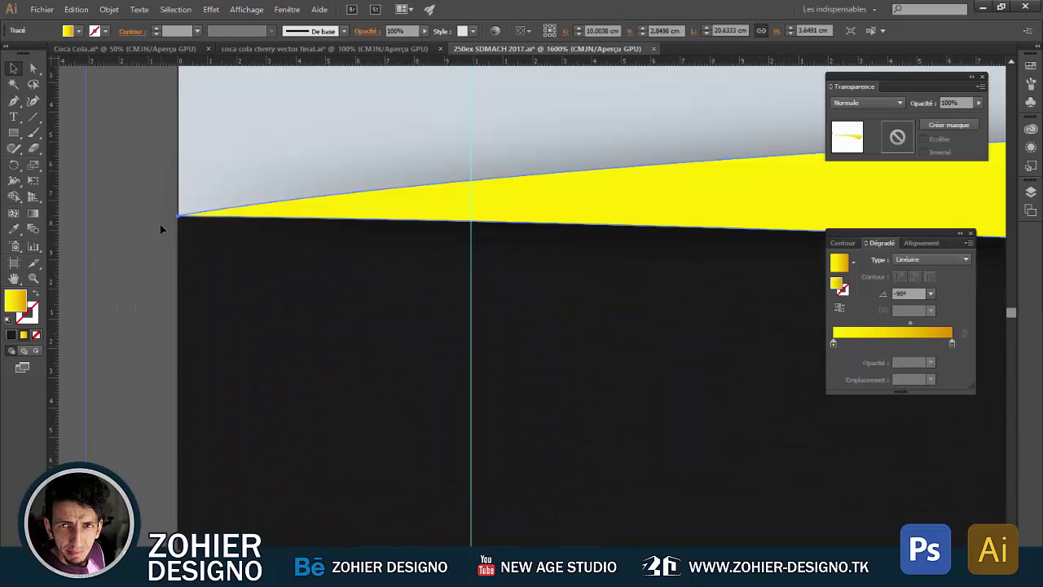
pyautogui.hotkey('ctrl', '-')
pyautogui.hotkey('ctrl', '-')
pyautogui.hotkey('ctrl', '-')
pyautogui.click(768, 312)
pyautogui.hotkey('ctrl', '1')
# Step: Move the SDMACH logo onto the black band and bring it to the front
pyautogui.moveTo(115, 159); pyautogui.dragTo(432, 285)
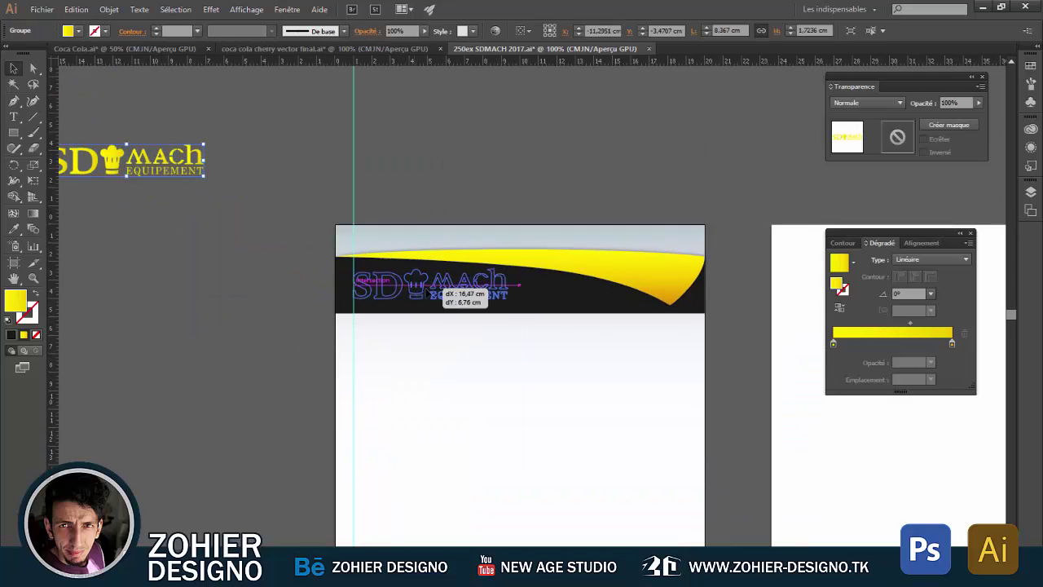
pyautogui.rightClick(416, 287)
pyautogui.click(628, 399)
pyautogui.hotkey('ctrl', '+')
pyautogui.hotkey('ctrl', '+')
pyautogui.hotkey('ctrl', '+')
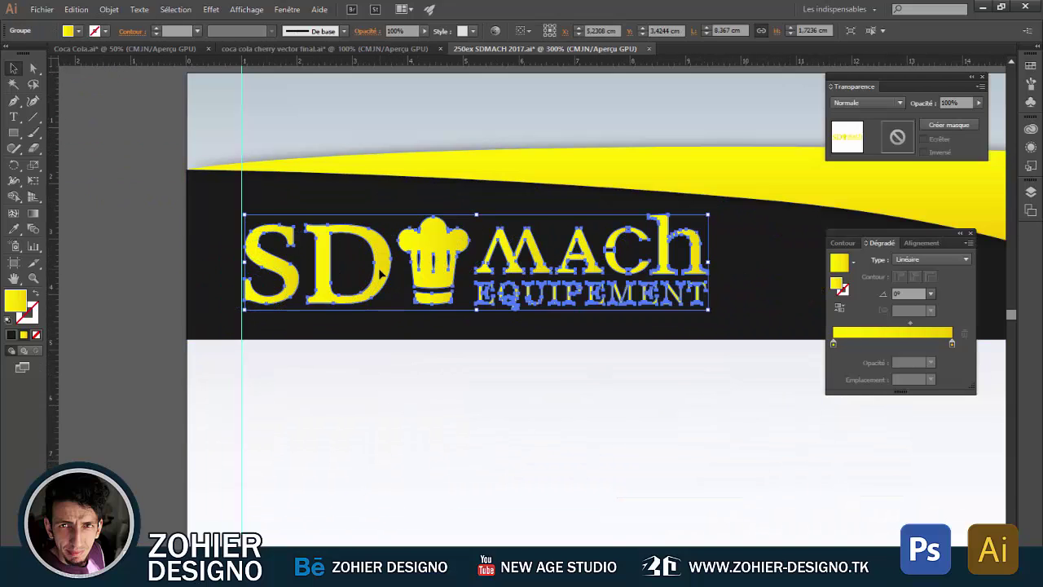
pyautogui.hotkey('ctrl', '-')
pyautogui.hotkey('ctrl', '-')
pyautogui.hotkey('ctrl', '-')
pyautogui.hotkey('ctrl', '-')
pyautogui.hotkey('ctrl', '-')
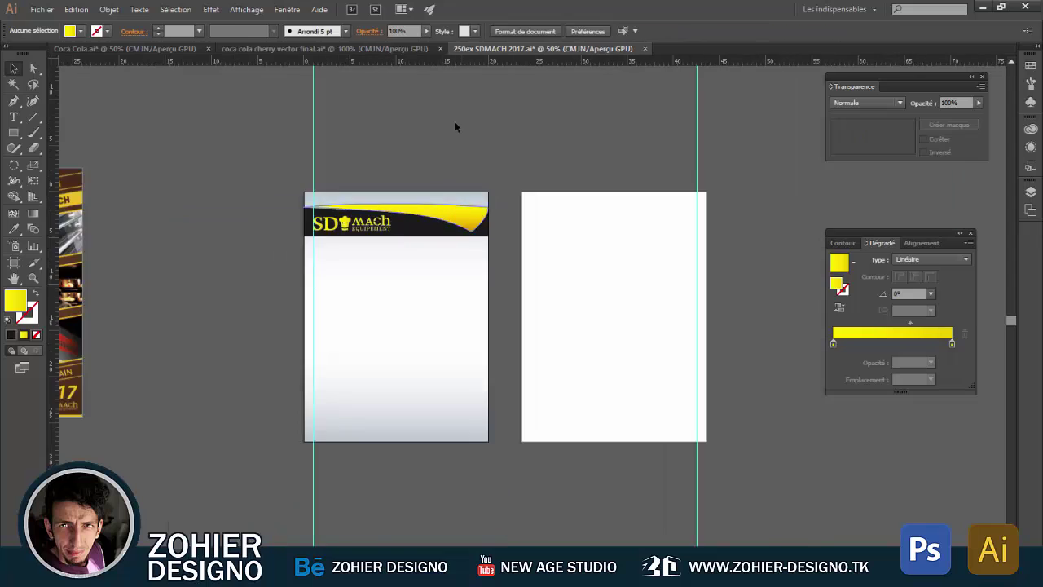
pyautogui.click(454, 128)
# Step: Scale the blue kitchen photo to the full page width under the header
pyautogui.hotkey('ctrl', '+')
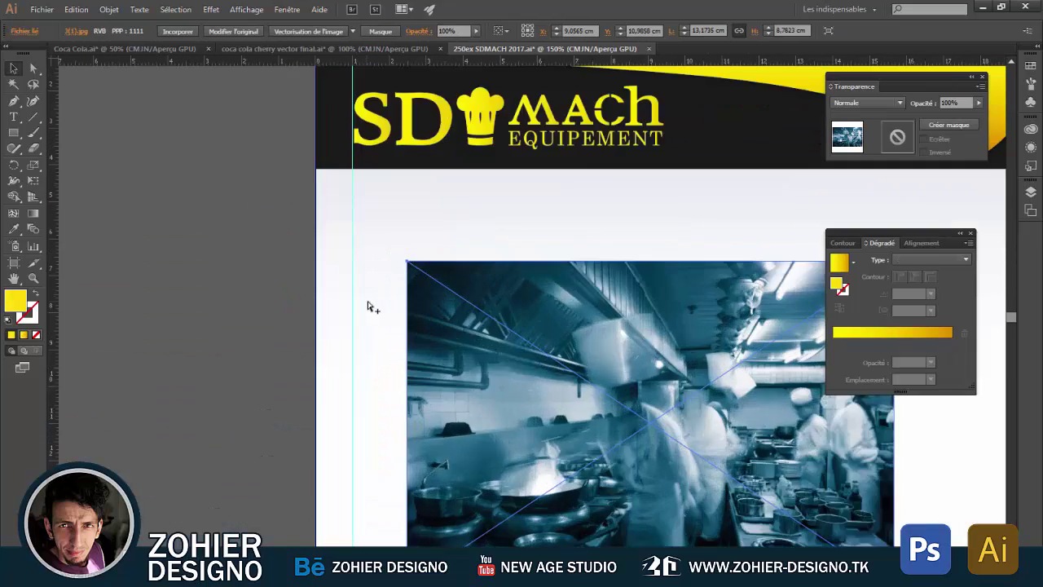
pyautogui.scroll(-3, 310, 170)
pyautogui.scroll(3, 257, 248)
pyautogui.moveTo(256, 248); pyautogui.dragTo(453, 374)
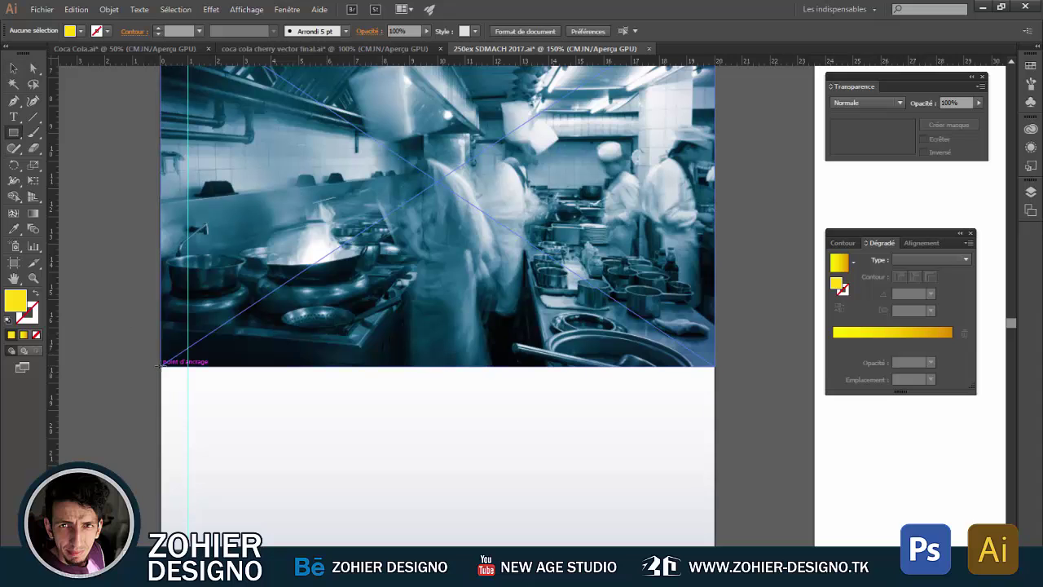
# Step: Draw a thin yellow bar under the photo, then duplicate it and stretch the copy taller
pyautogui.moveTo(689, 371); pyautogui.dragTo(715, 374)
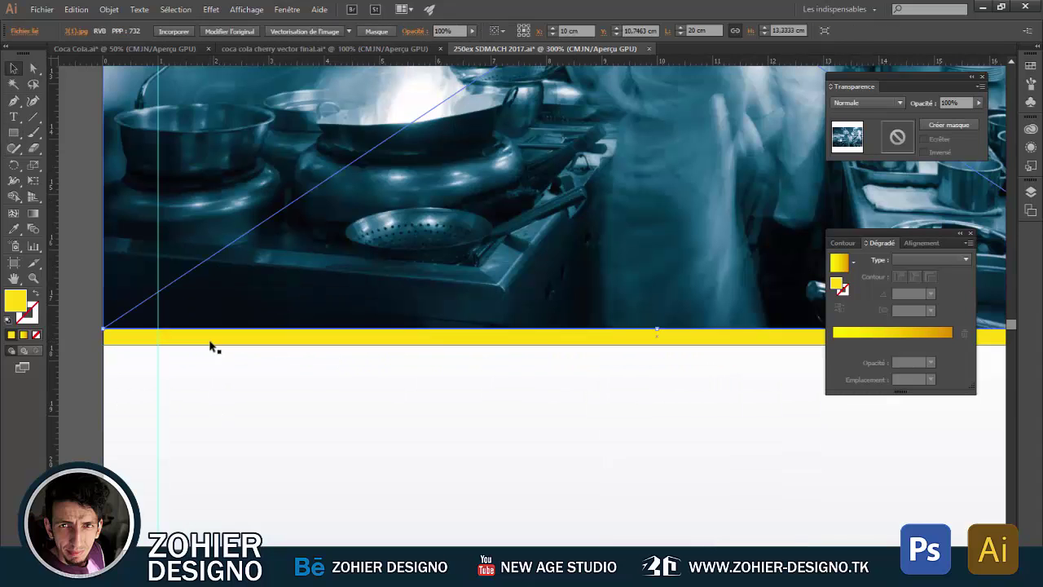
pyautogui.moveTo(140, 363); pyautogui.dragTo(140, 353)
pyautogui.hotkey('ctrl', '1')
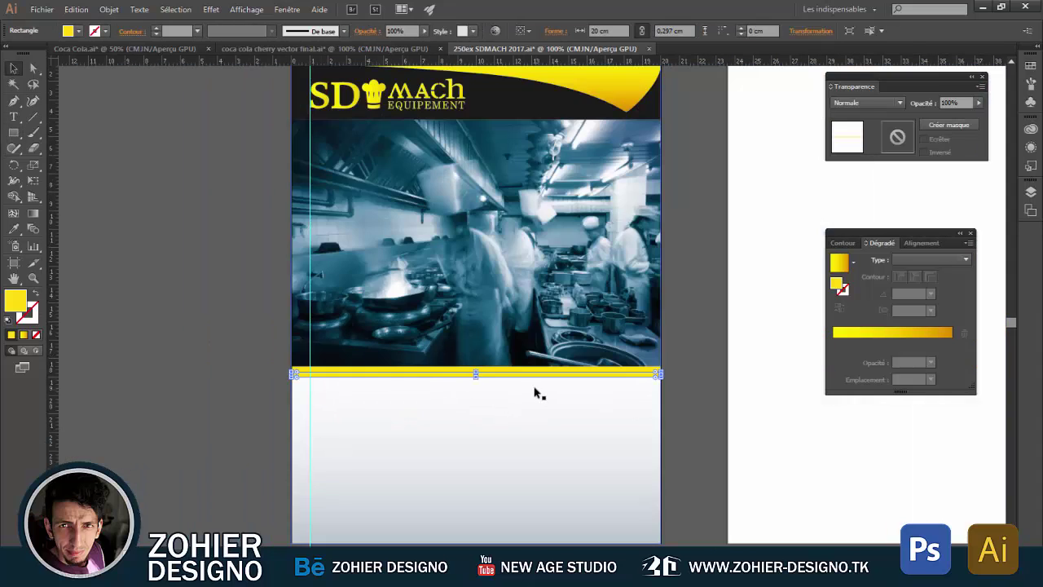
pyautogui.scroll(2, 478, 385)
pyautogui.moveTo(478, 380); pyautogui.dragTo(477, 400)
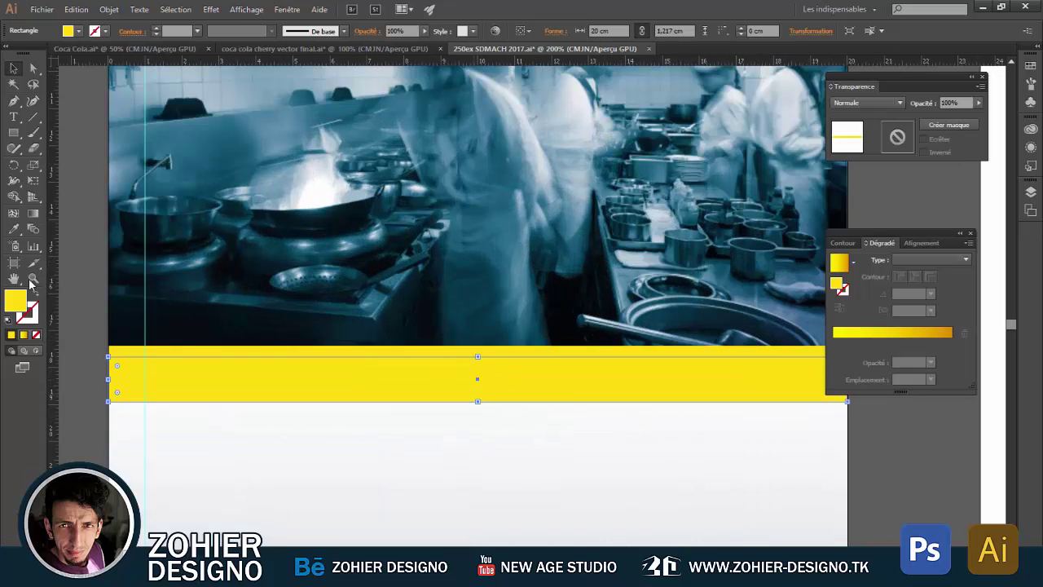
pyautogui.hotkey('ctrl', '1')
# Step: Eyedrop the header's dark colour onto the lower bar with the Eyedropper
pyautogui.scroll(2, 372, 94)
pyautogui.press('i')
pyautogui.click(372, 95)
pyautogui.press('v')
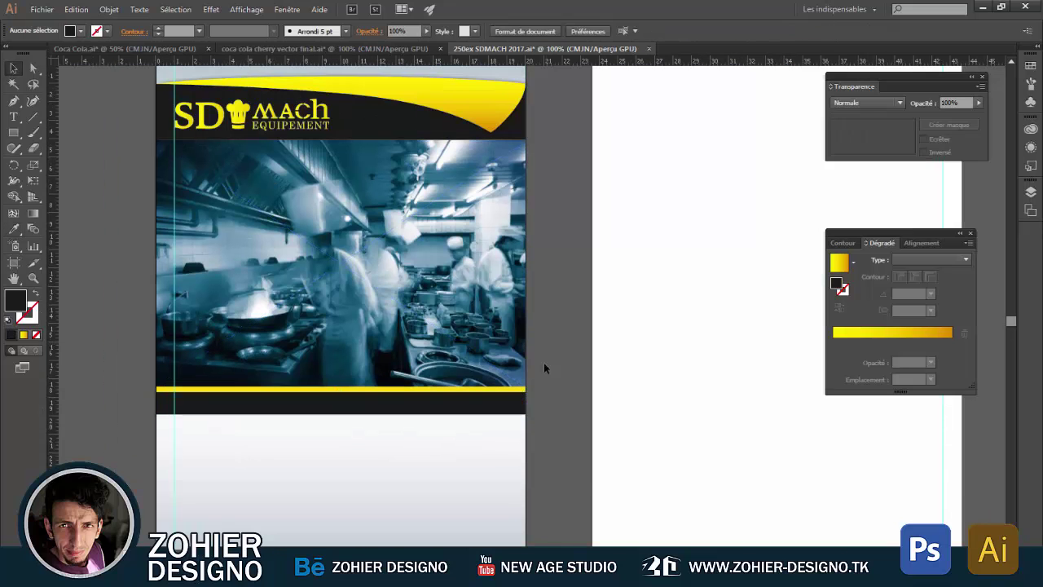
pyautogui.scroll(3, 543, 363)
pyautogui.scroll(-4, 526, 407)
pyautogui.scroll(-1, 596, 380)
pyautogui.click(565, 125)
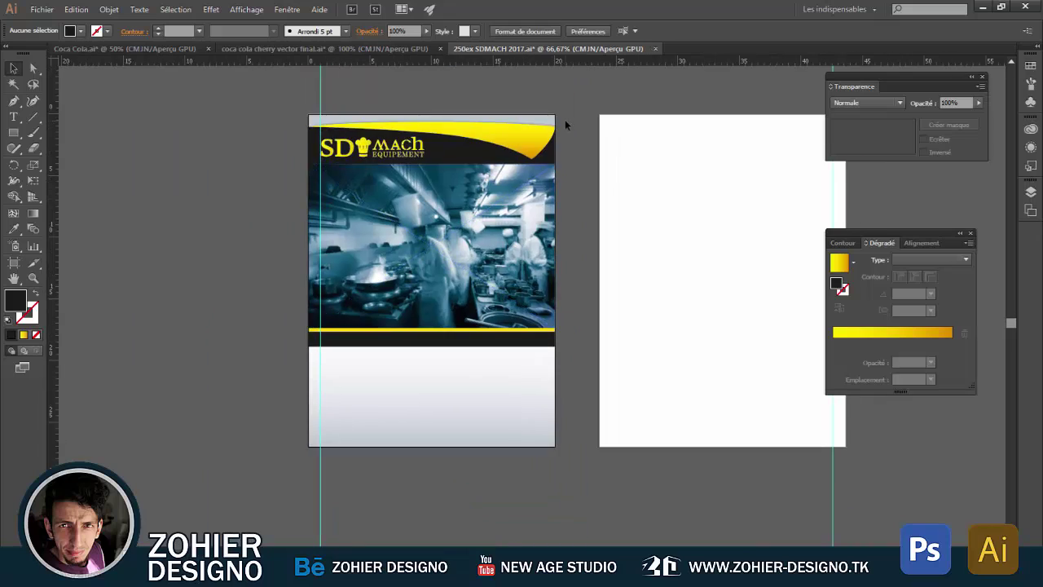
pyautogui.scroll(1, 566, 125)
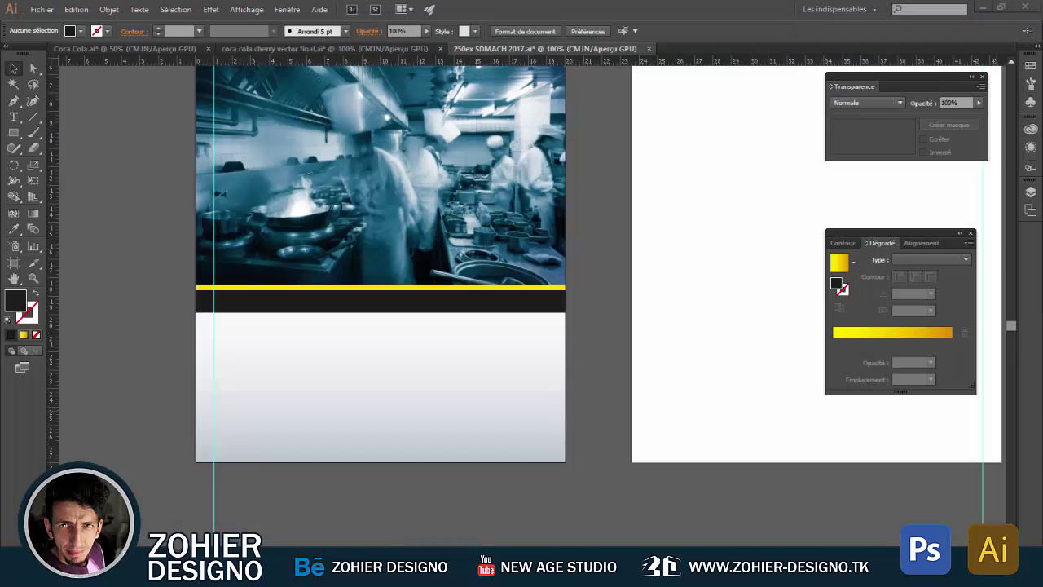
# Step: Place the copper-pot kitchen photo and scale it into the page's lower-right corner
pyautogui.moveTo(348, 321); pyautogui.dragTo(349, 320)
pyautogui.scroll(-1, 348, 321)
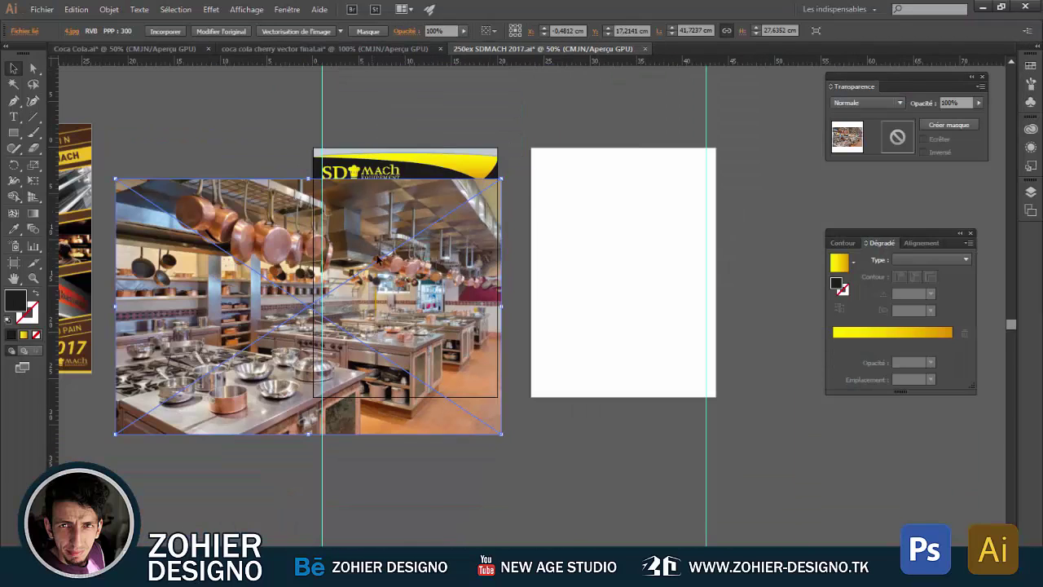
pyautogui.scroll(1, 343, 273)
pyautogui.moveTo(343, 273); pyautogui.dragTo(490, 347)
pyautogui.scroll(2, 398, 366)
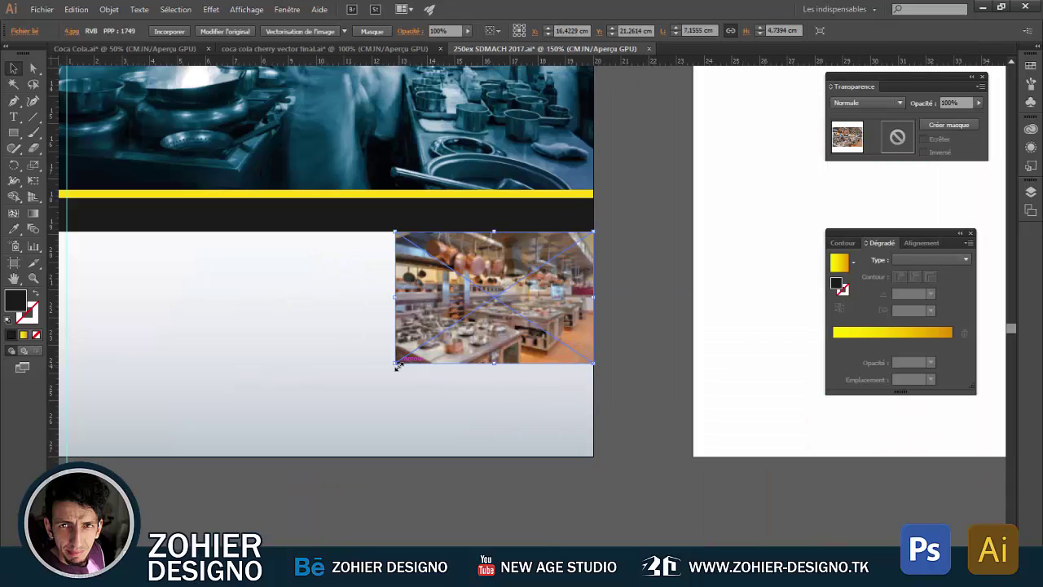
pyautogui.moveTo(333, 406); pyautogui.dragTo(331, 410)
pyautogui.click(349, 501)
pyautogui.scroll(-2, 349, 502)
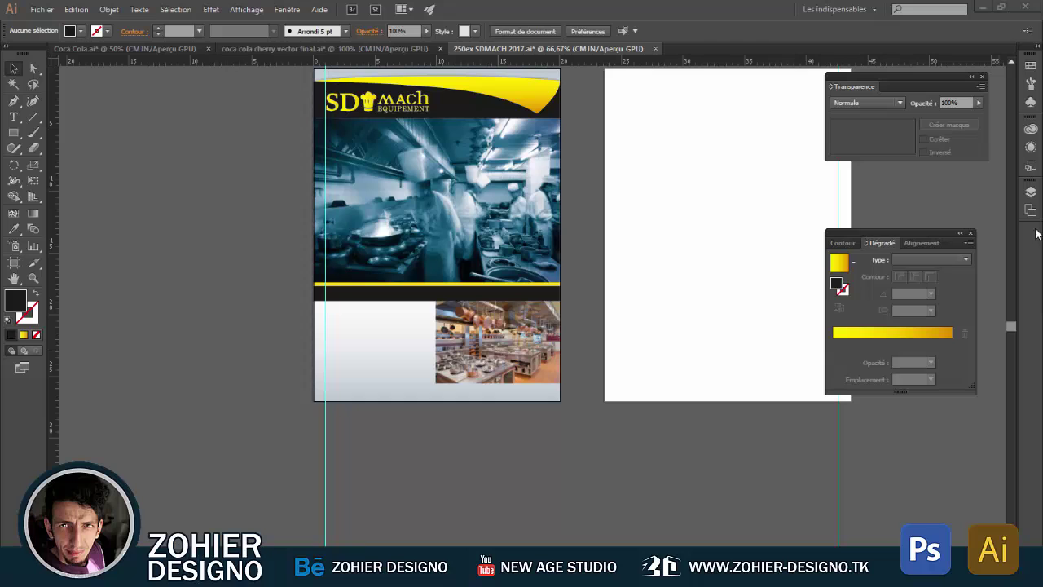
# Step: Place the second kitchen photo, scale it, and align it beside the copper-pot photo
pyautogui.moveTo(215, 345); pyautogui.dragTo(503, 148)
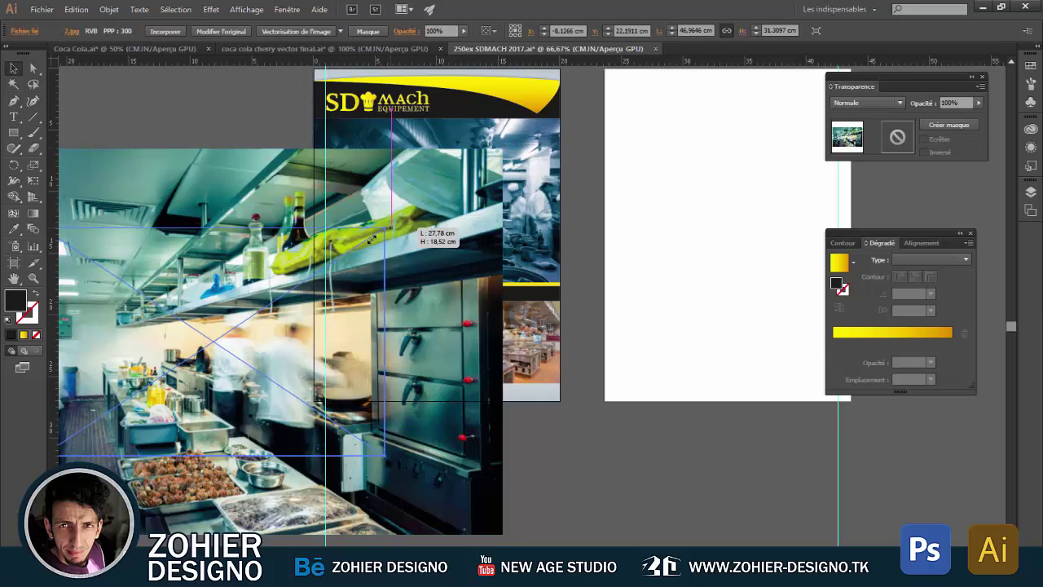
pyautogui.moveTo(370, 238); pyautogui.dragTo(189, 271)
pyautogui.scroll(2, 219, 323)
pyautogui.scroll(2, 593, 329)
pyautogui.moveTo(609, 432); pyautogui.dragTo(542, 375)
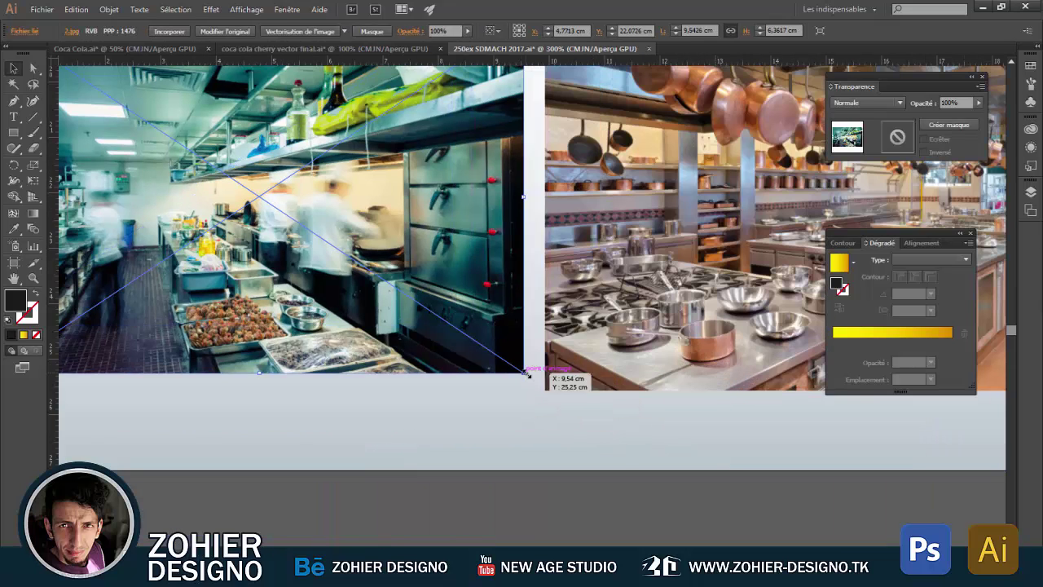
pyautogui.scroll(2, 603, 362)
pyautogui.moveTo(603, 362); pyautogui.dragTo(629, 345)
pyautogui.scroll(-4, 615, 478)
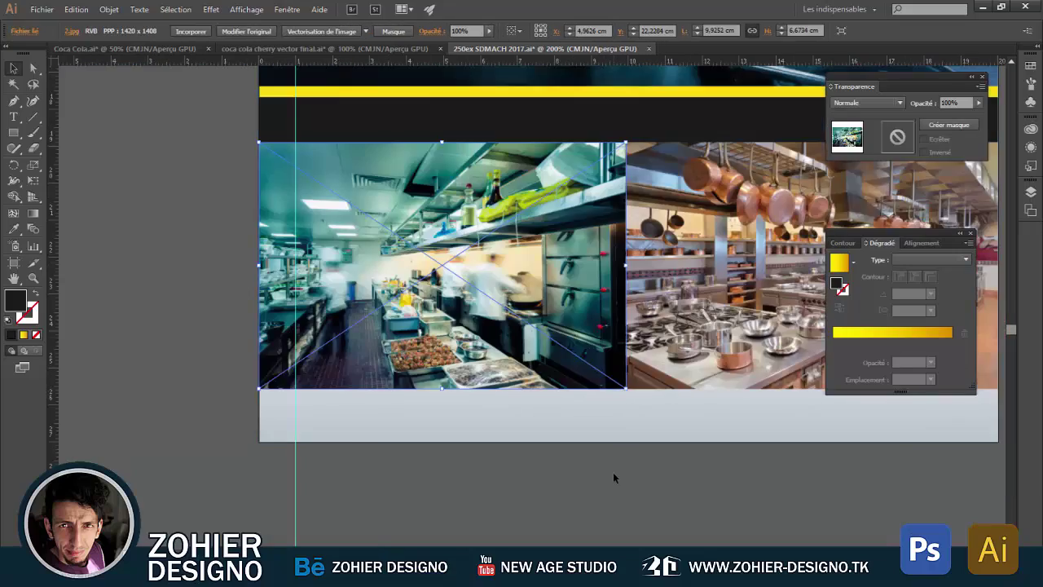
pyautogui.scroll(2, 614, 478)
pyautogui.scroll(-1, 607, 394)
pyautogui.scroll(-1, 501, 476)
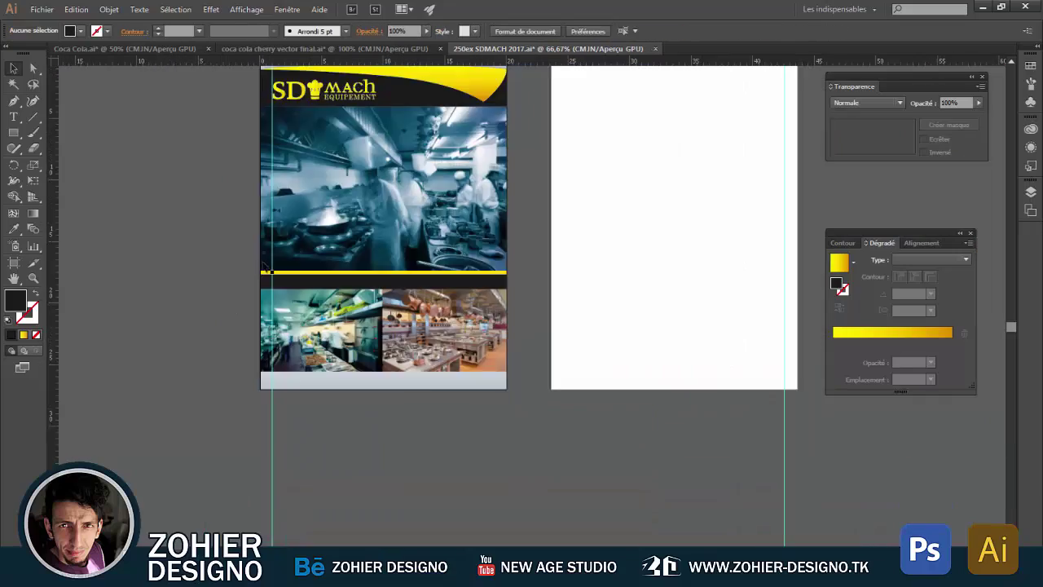
pyautogui.scroll(2, 311, 340)
# Step: Draw a triangular overlay shape over the blue kitchen photo with a curved diagonal edge
pyautogui.click(163, 492)
pyautogui.click(712, 490)
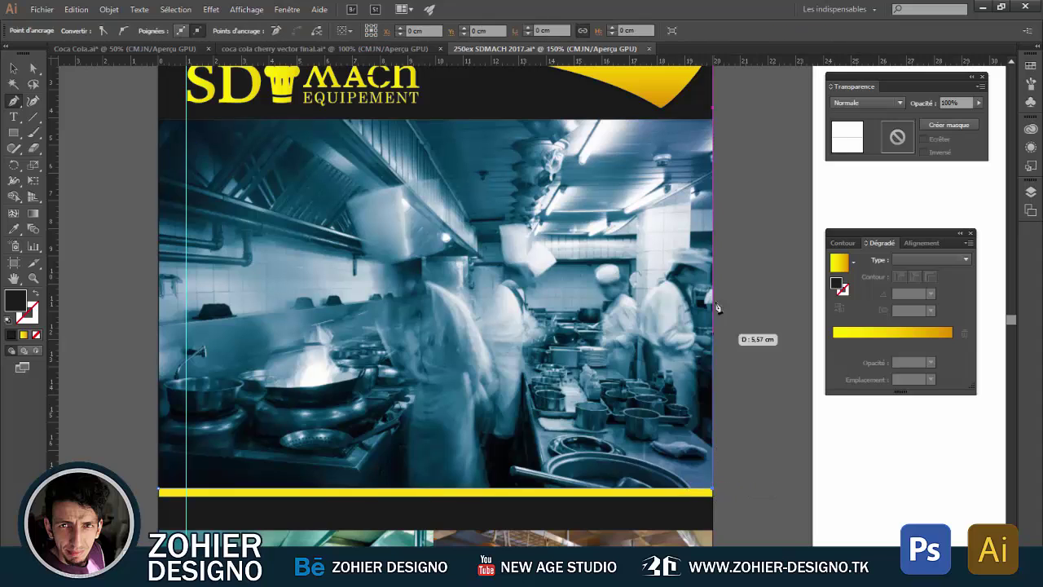
pyautogui.click(711, 120)
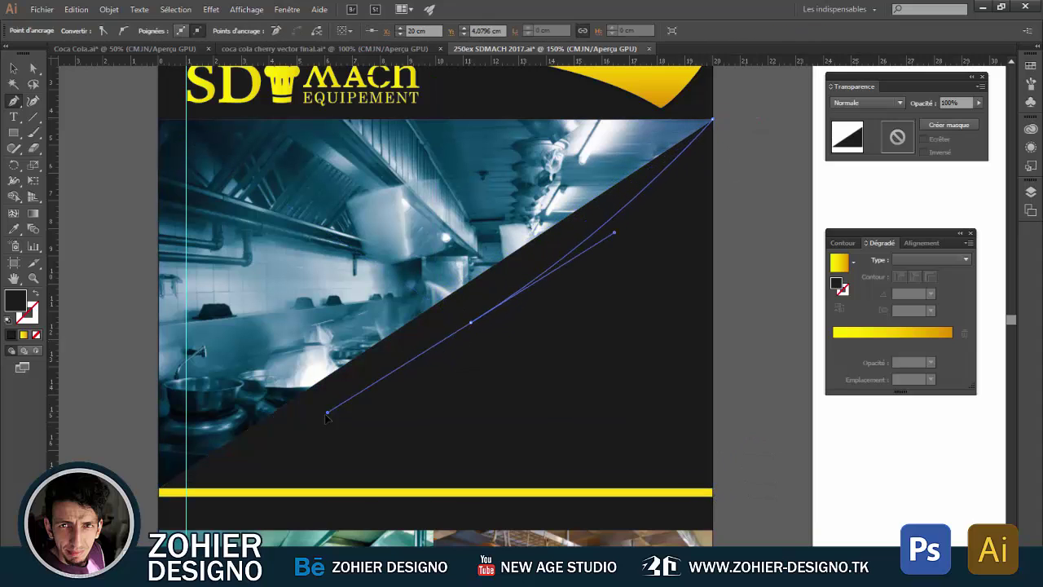
pyautogui.moveTo(289, 454); pyautogui.dragTo(288, 453)
# Step: Make the overlay white and set its opacity to 30%
pyautogui.click(14, 68)
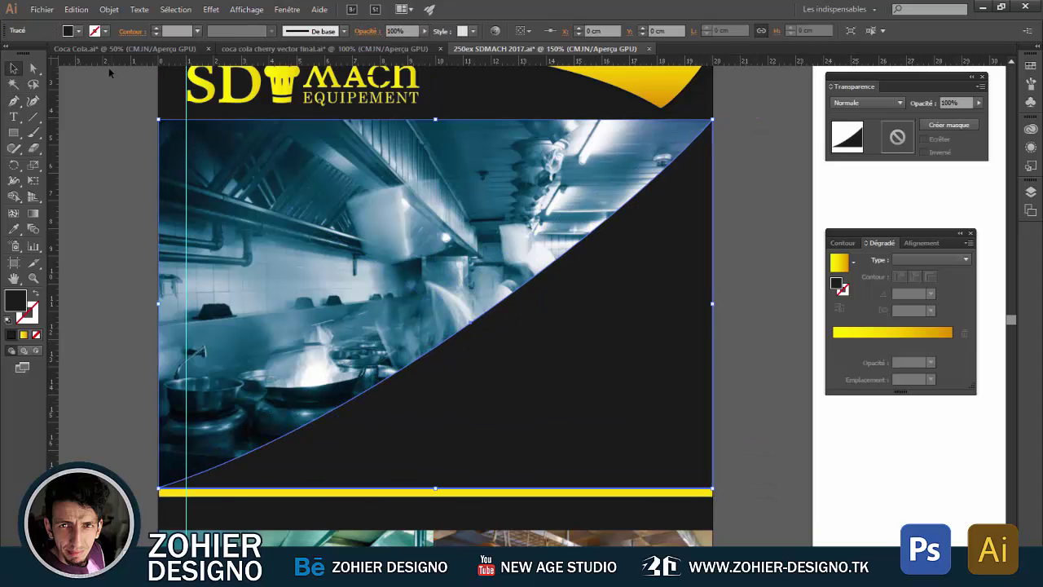
pyautogui.click(75, 31)
pyautogui.click(25, 39)
pyautogui.click(954, 103)
pyautogui.write('70')
pyautogui.press('Return')
pyautogui.write('30')
pyautogui.press('Return')
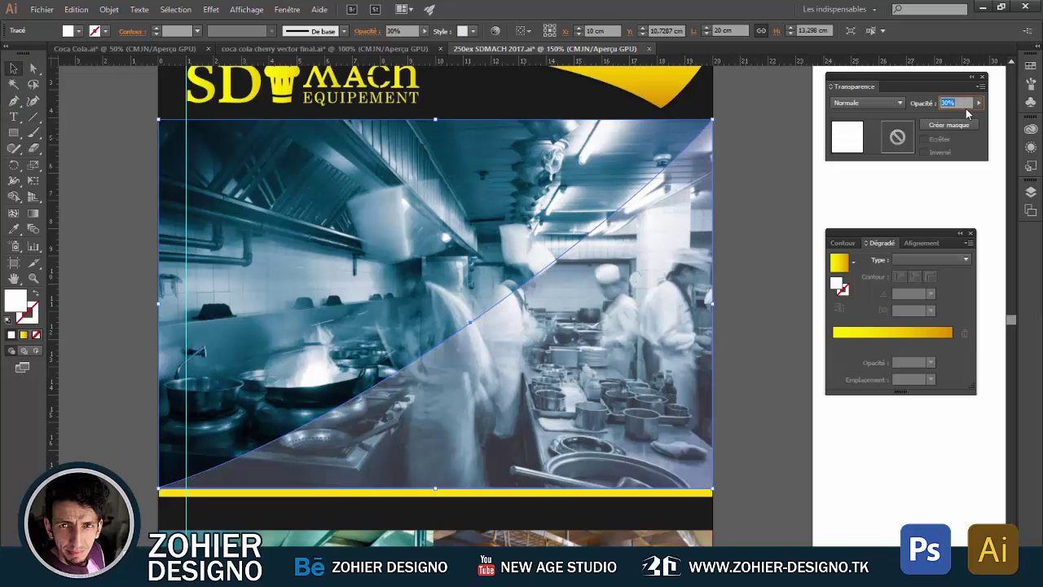
# Step: Try lightening blend modes, ending on Lumière tamisée, with overlay opacity raised to 100%
pyautogui.click(867, 103)
pyautogui.click(887, 180)
pyautogui.click(867, 103)
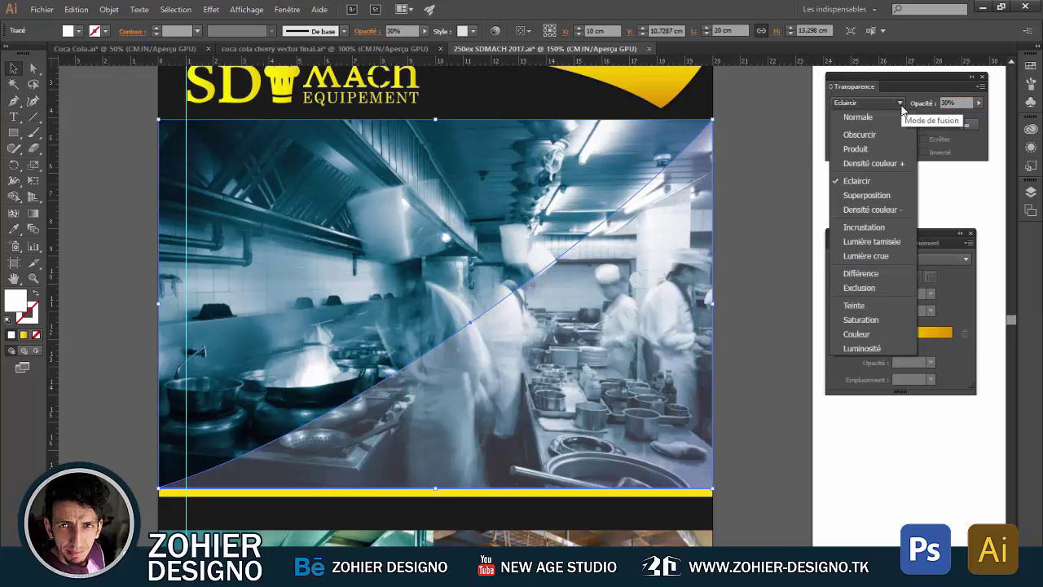
pyautogui.click(873, 243)
pyautogui.click(954, 102)
pyautogui.write('80')
pyautogui.press('Return')
pyautogui.write('100')
pyautogui.press('Return')
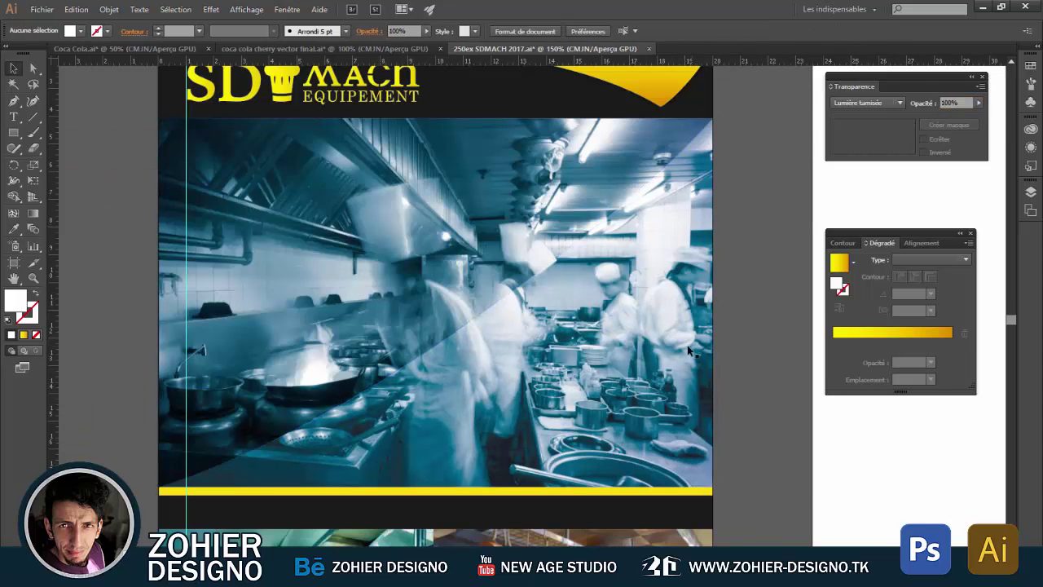
pyautogui.click(747, 263)
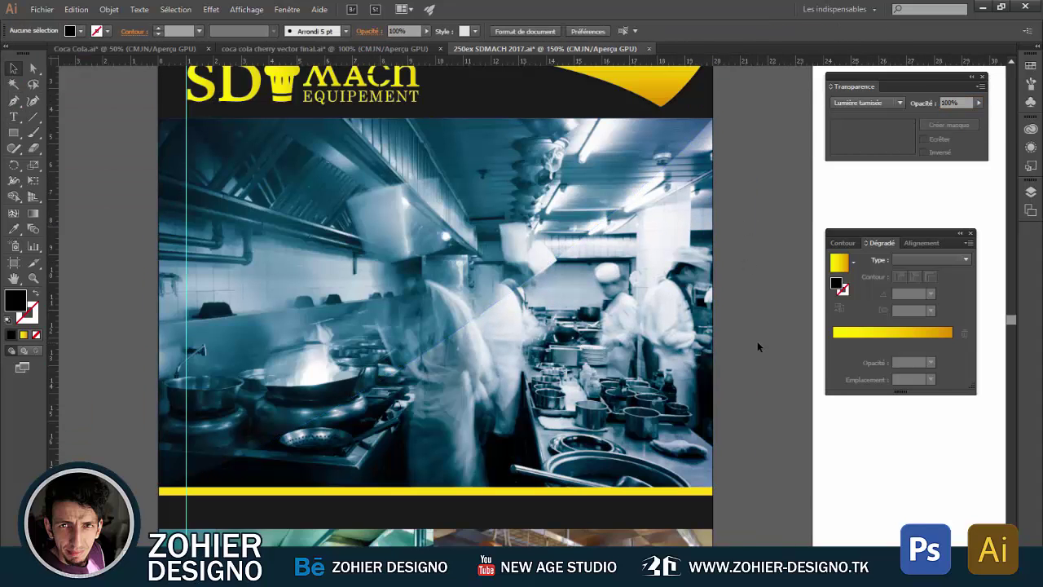
# Step: Reshape the overlay's diagonal edge into a curve with the Direct Selection tool
pyautogui.hotkey('ctrl', 'w')
pyautogui.press('Escape')
pyautogui.hotkey('ctrl', 'z')
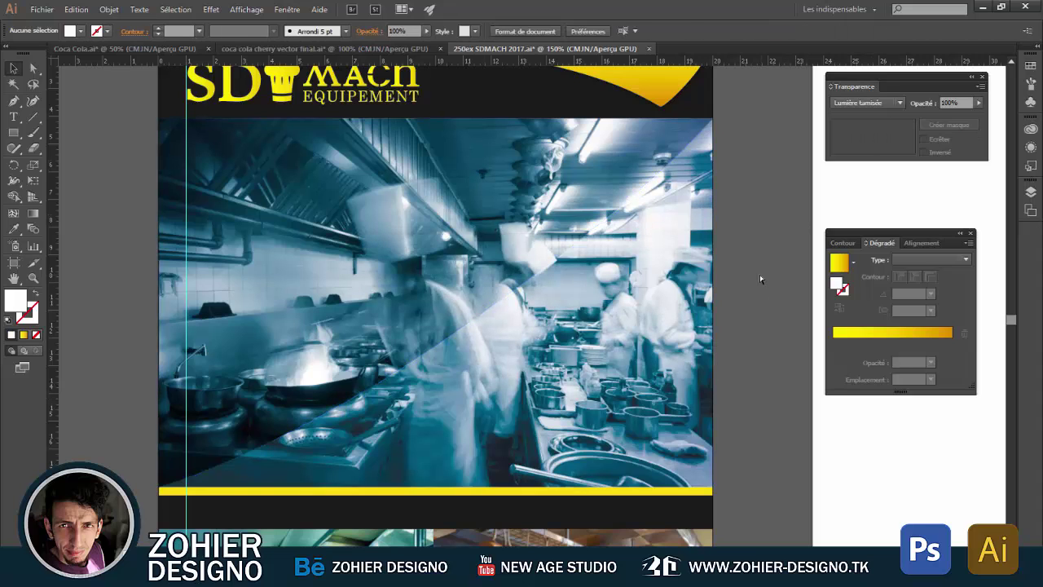
pyautogui.press('a')
pyautogui.moveTo(638, 208); pyautogui.dragTo(654, 193)
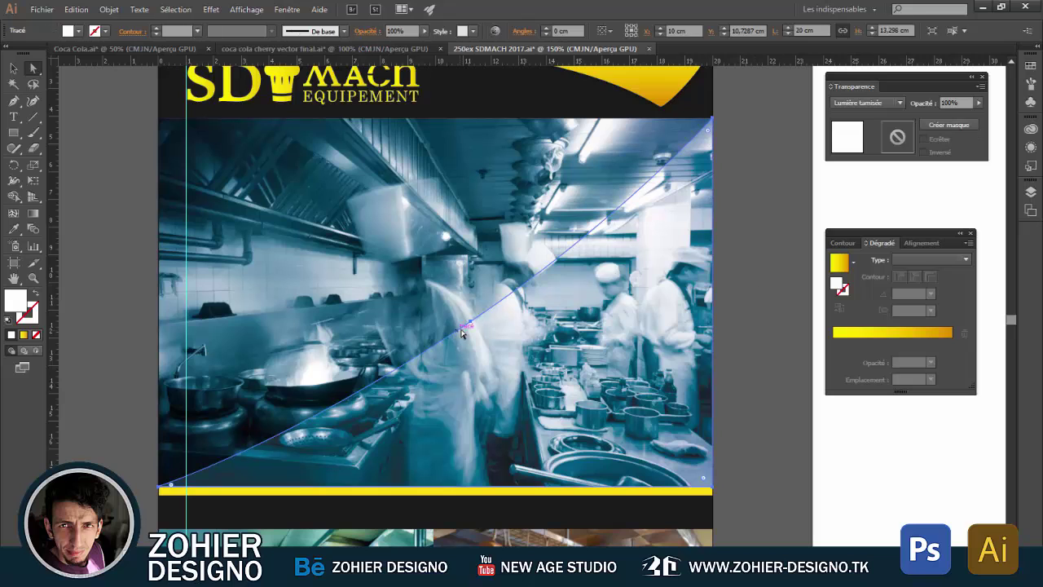
pyautogui.moveTo(471, 322); pyautogui.dragTo(458, 357)
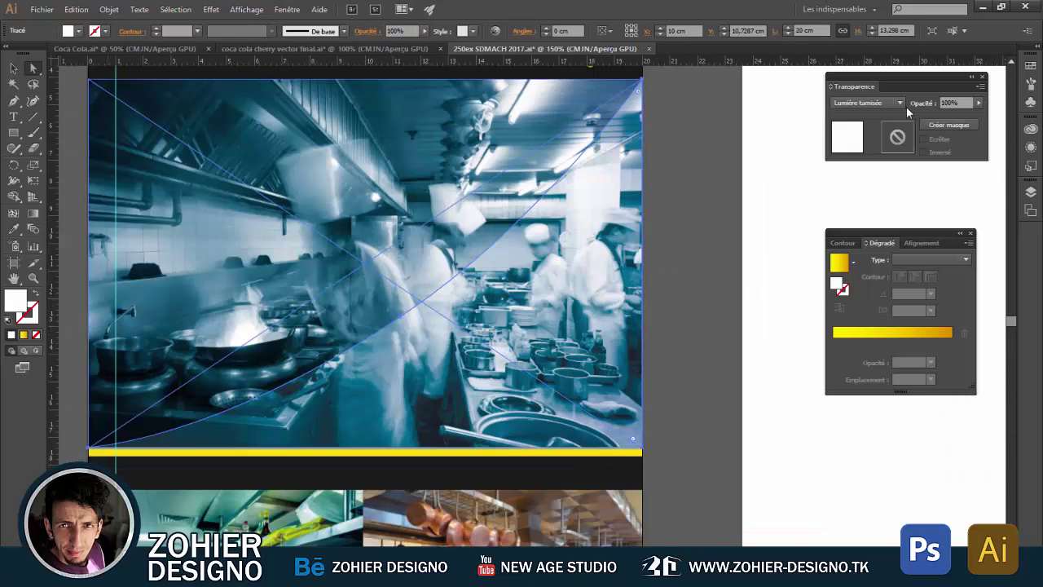
# Step: Set the overlay to Normal blend, white fill and 30% opacity
pyautogui.click(899, 103)
pyautogui.click(852, 115)
pyautogui.write('30')
pyautogui.press('Return')
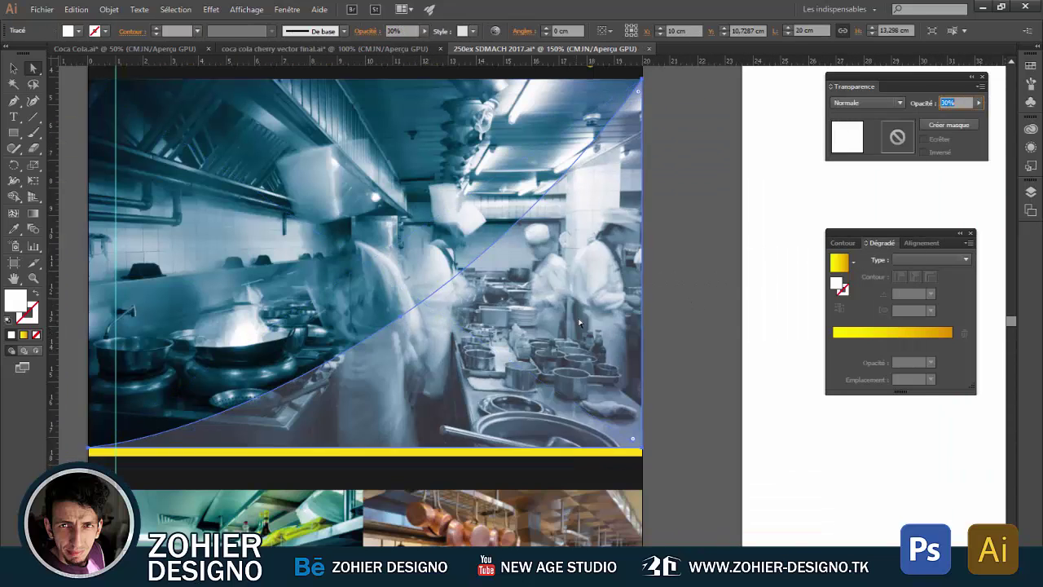
pyautogui.hotkey('ctrl', '0')
pyautogui.click(720, 287)
# Step: Fill the curved overlay with a linear gradient
pyautogui.click(661, 287)
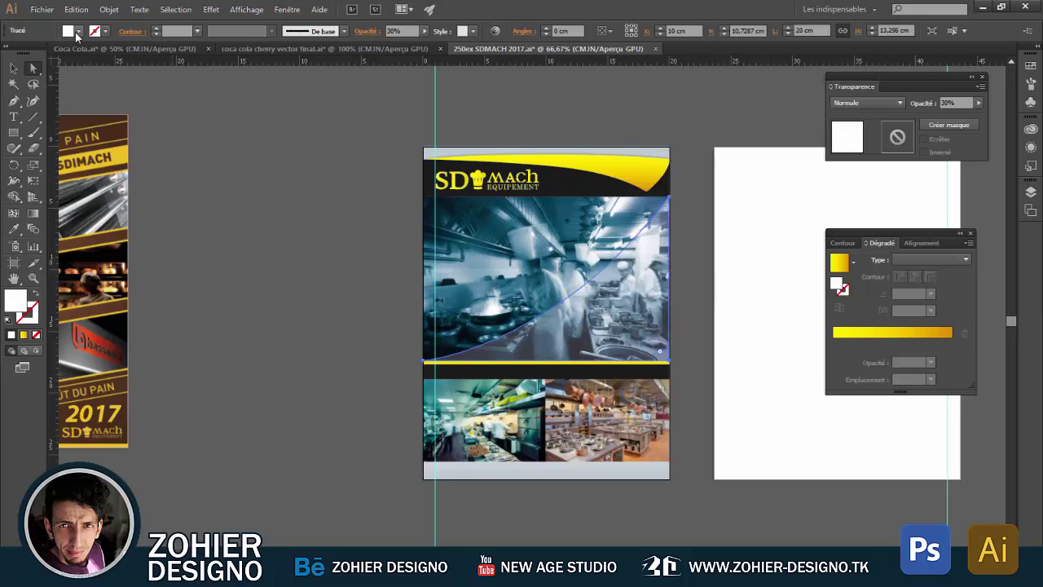
pyautogui.click(839, 262)
pyautogui.click(79, 31)
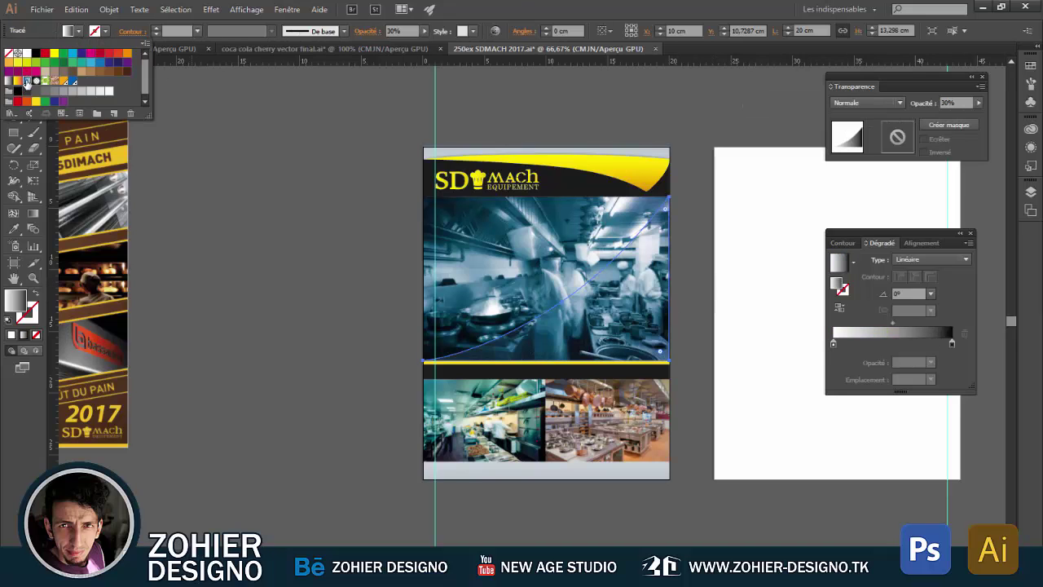
pyautogui.click(49, 102)
pyautogui.hotkey('ctrl', '1')
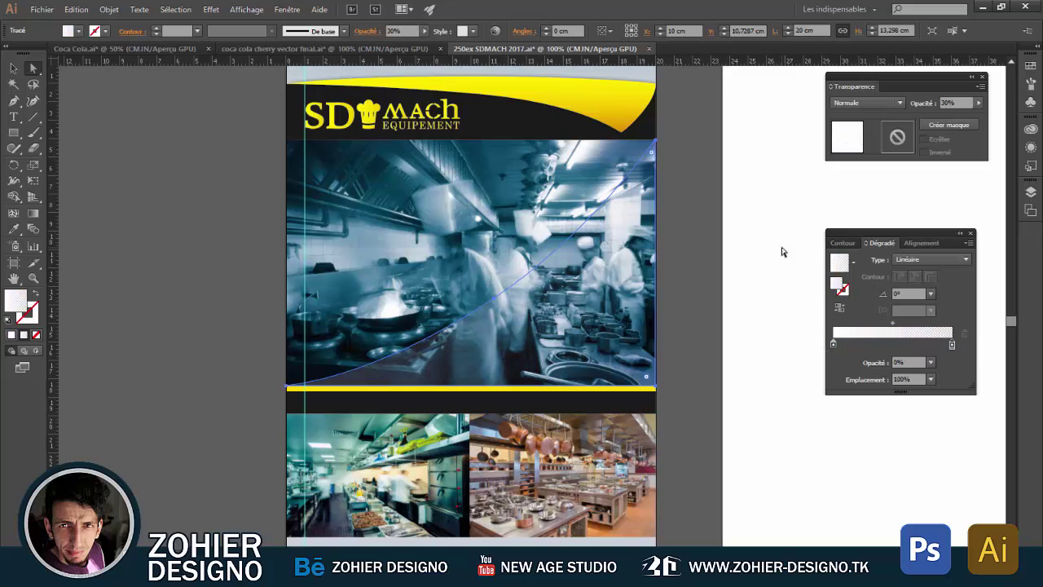
# Step: Apply the Lumière tamisée blend mode to the overlay at 60% opacity
pyautogui.click(867, 103)
pyautogui.click(866, 228)
pyautogui.write('60')
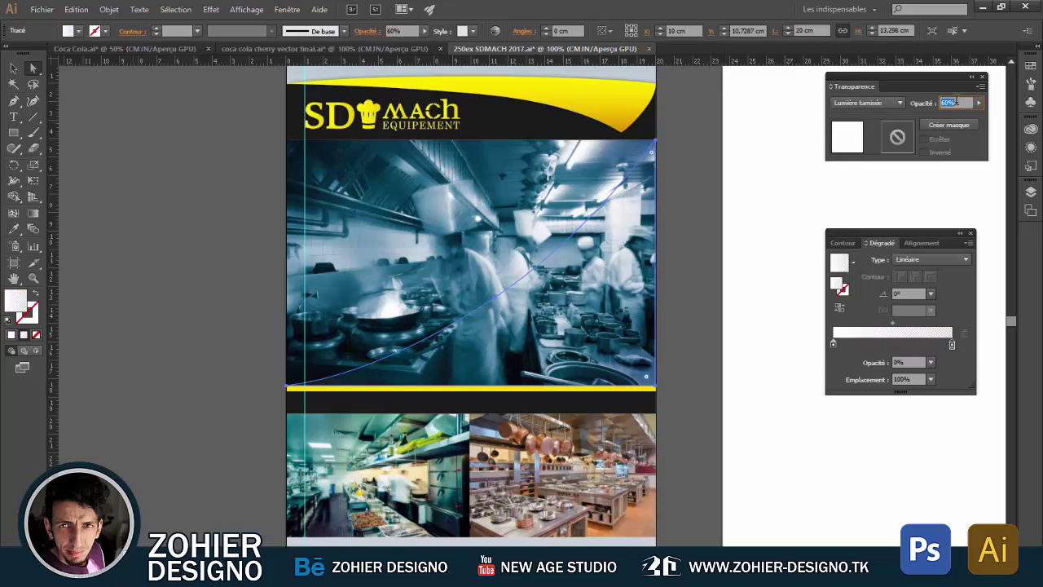
pyautogui.click(710, 233)
pyautogui.click(615, 242)
pyautogui.click(953, 102)
pyautogui.write('60')
pyautogui.press('Return')
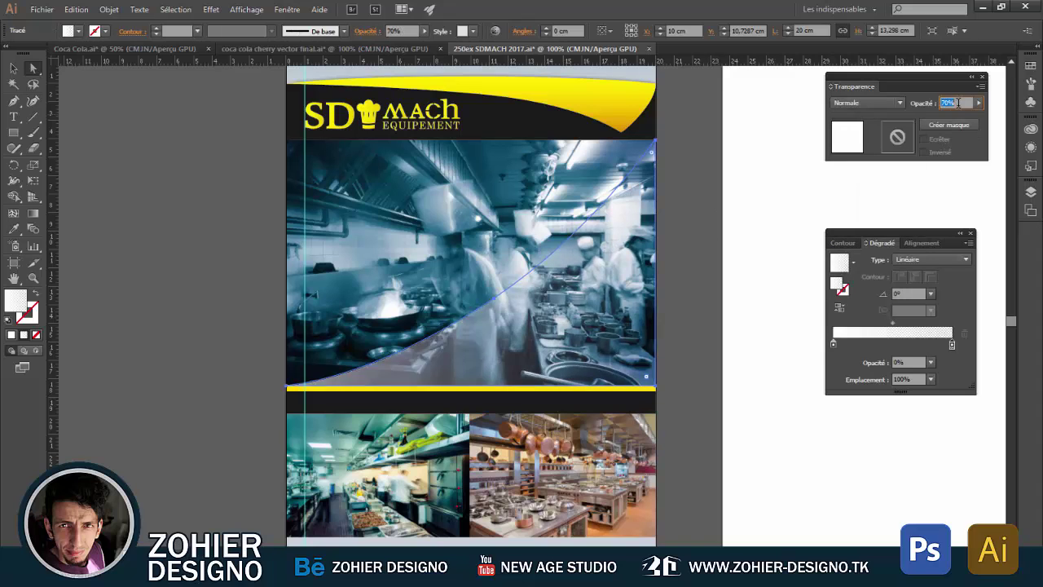
pyautogui.write('50')
pyautogui.hotkey('ctrl', '-')
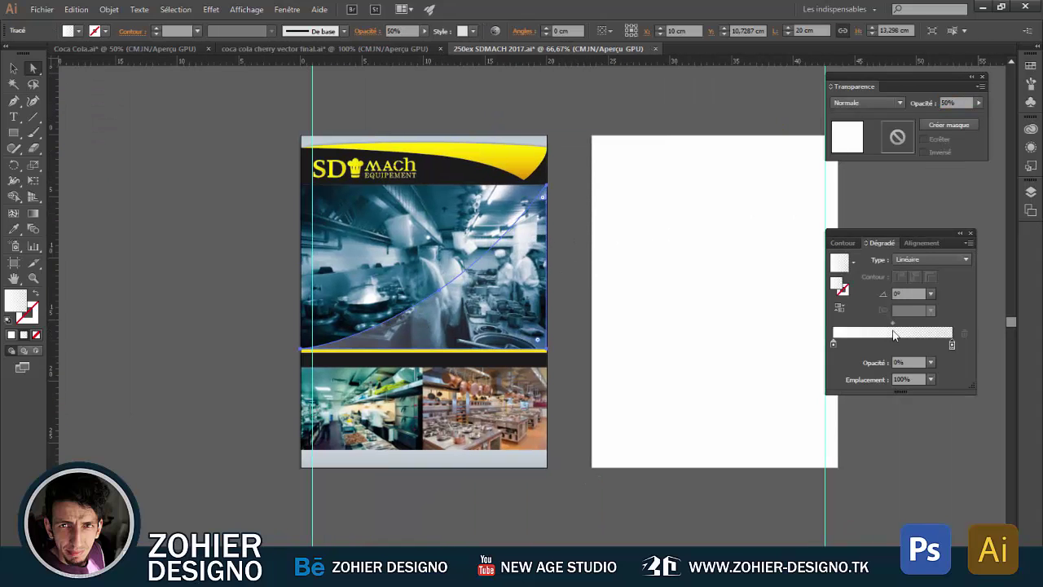
# Step: Set the overlay's gradient angle to 180°, after trying 90°
pyautogui.click(907, 293)
pyautogui.write('90')
pyautogui.press('Return')
pyautogui.click(905, 293)
pyautogui.write('180')
pyautogui.press('Return')
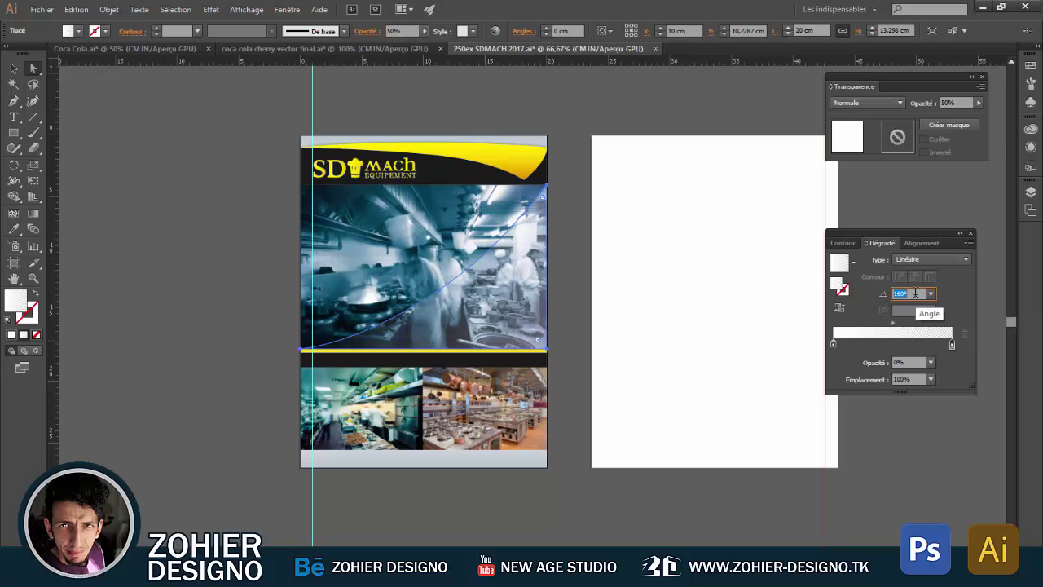
pyautogui.hotkey('ctrl', '+')
# Step: Set the overlay's opacity to 40%, then select the bottom pair of photos
pyautogui.click(954, 103)
pyautogui.write('30')
pyautogui.press('Return')
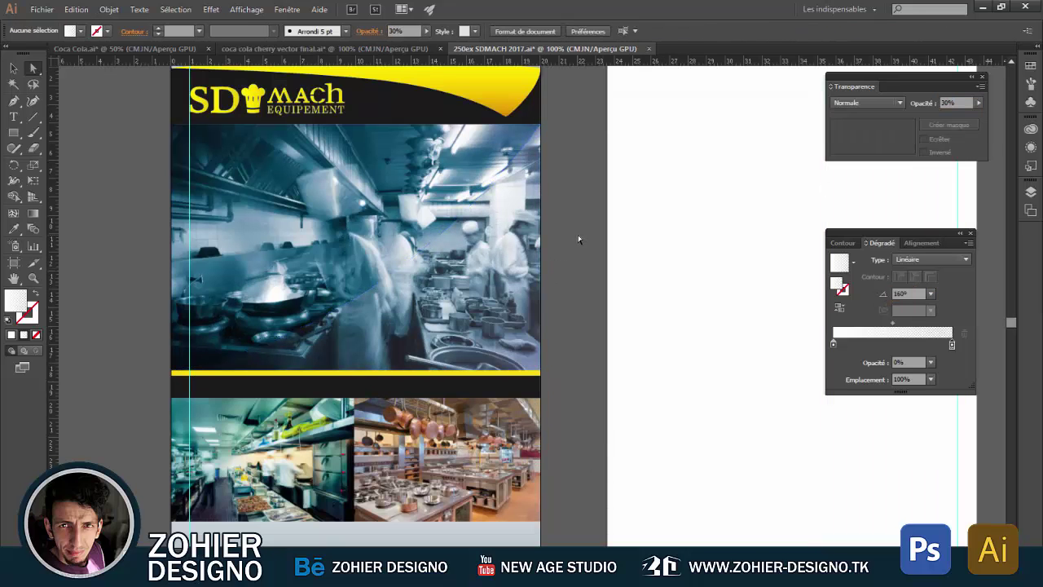
pyautogui.write('40')
pyautogui.press('Return')
pyautogui.click(566, 327)
pyautogui.scroll(-3, 565, 327)
pyautogui.scroll(2, 507, 409)
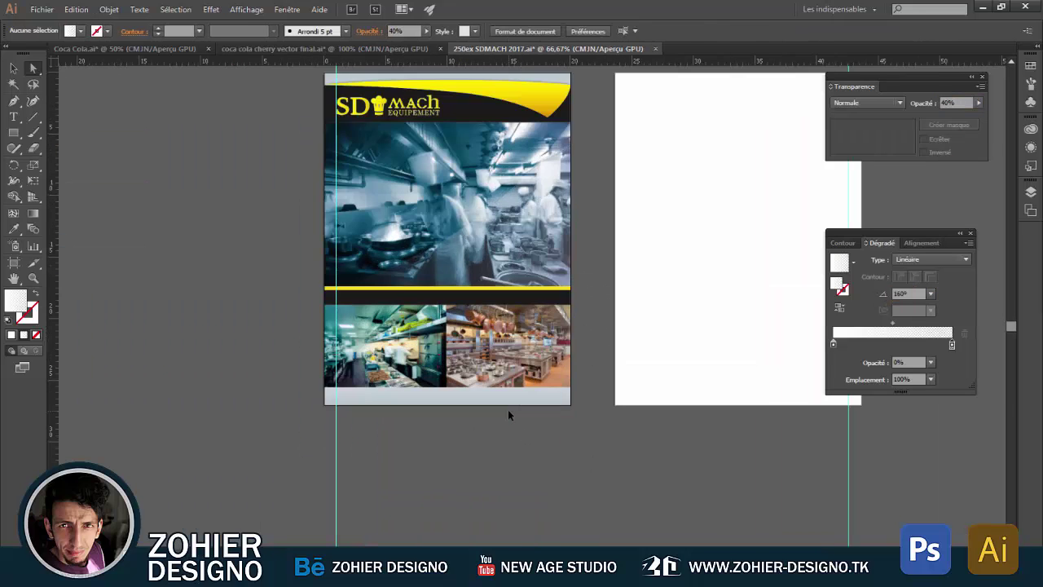
pyautogui.scroll(1, 422, 405)
pyautogui.scroll(-2, 440, 465)
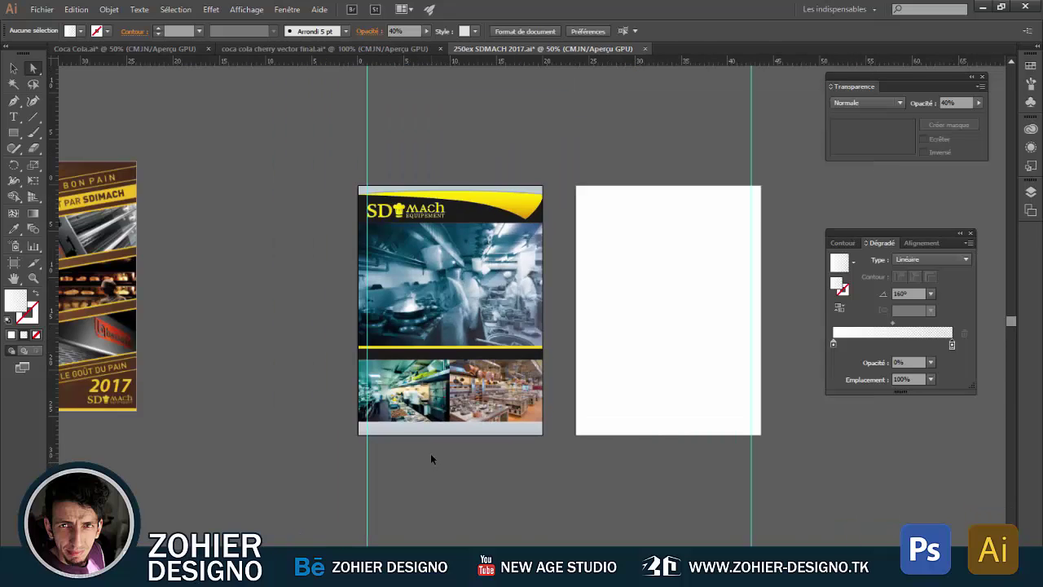
pyautogui.click(430, 400)
pyautogui.scroll(1, 430, 424)
# Step: Move the bottom photos lower and extend the black band down over the gap
pyautogui.moveTo(470, 326); pyautogui.dragTo(471, 345)
pyautogui.press('v')
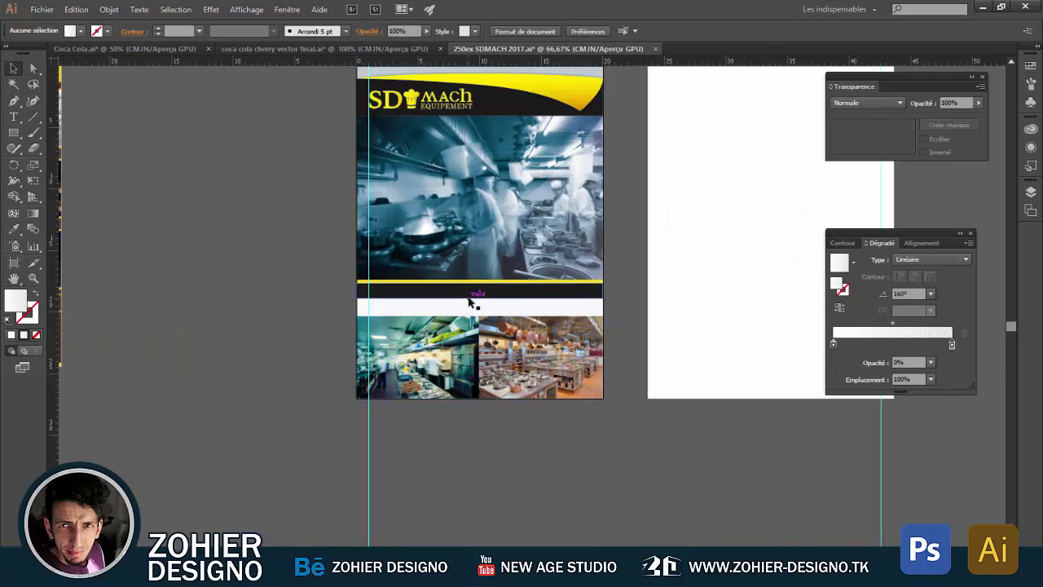
pyautogui.click(481, 290)
pyautogui.moveTo(481, 299); pyautogui.dragTo(481, 316)
pyautogui.click(497, 421)
# Step: Move the slogan MATÉRIELS PROFESSIONEL DE CUISINE ET USTENSILES onto the black band
pyautogui.scroll(-1, 498, 422)
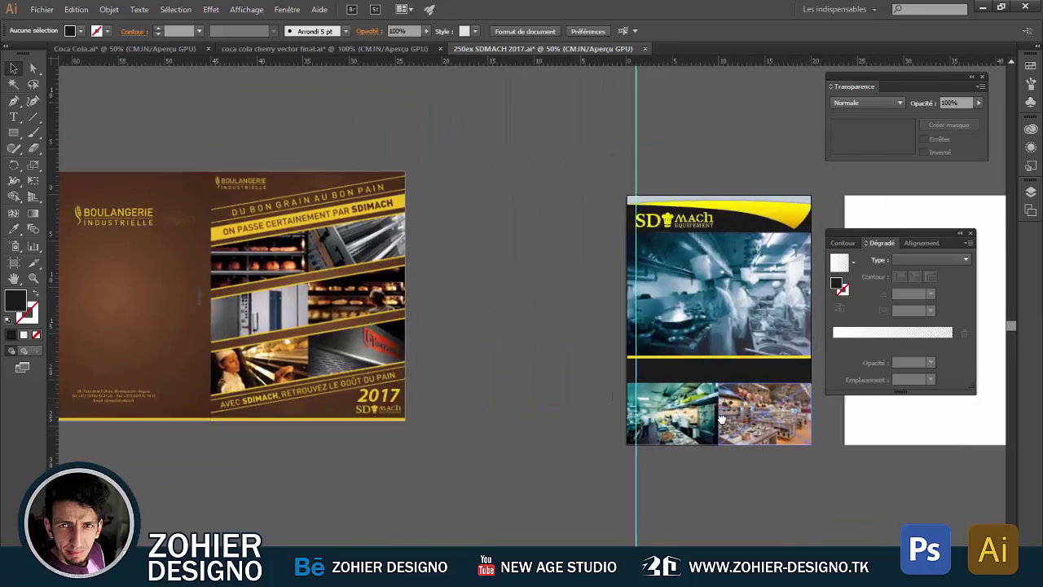
pyautogui.scroll(-1, 498, 422)
pyautogui.scroll(1, 498, 421)
pyautogui.scroll(2, 74, 319)
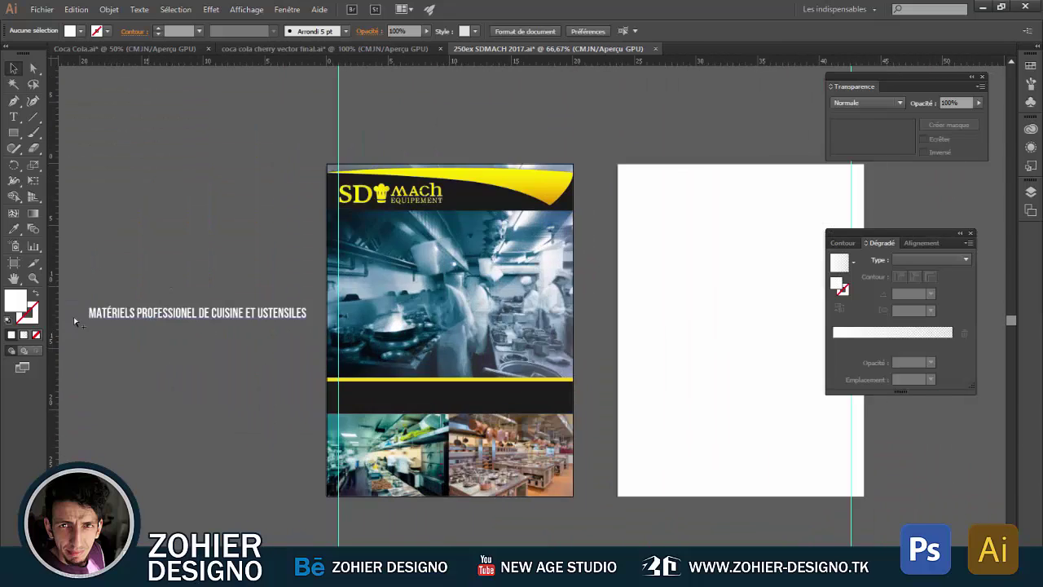
pyautogui.scroll(2, 74, 318)
pyautogui.click(94, 310)
pyautogui.scroll(-1, 414, 187)
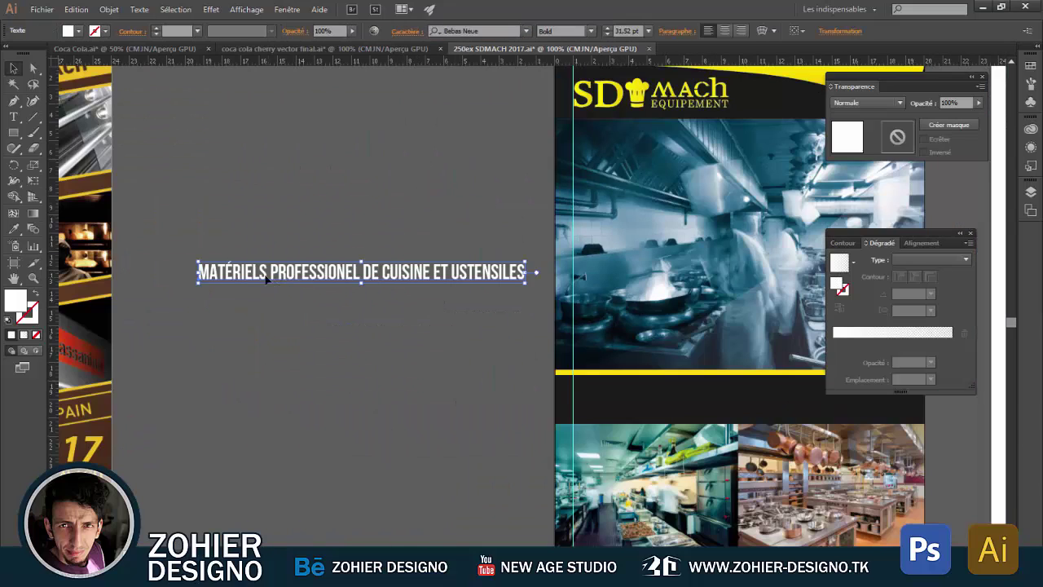
pyautogui.moveTo(206, 271); pyautogui.dragTo(579, 397)
pyautogui.scroll(5, 571, 400)
pyautogui.click(354, 365)
# Step: Duplicate the yellow bar with Alt-drag to sit below the slogan
pyautogui.scroll(-3, 353, 366)
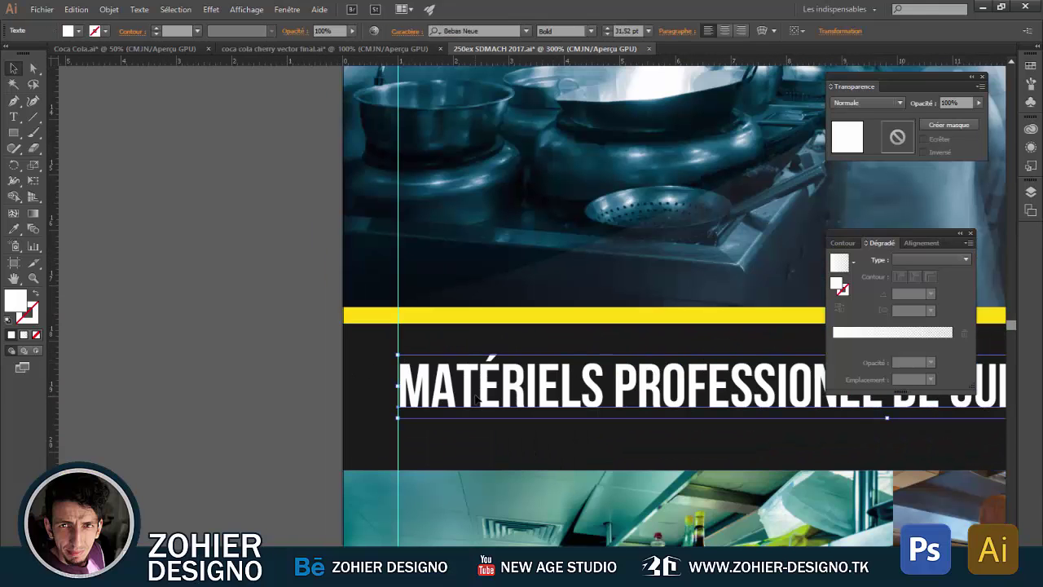
pyautogui.click(408, 318)
pyautogui.moveTo(380, 457); pyautogui.dragTo(380, 457)
pyautogui.rightClick(656, 460)
pyautogui.press('Escape')
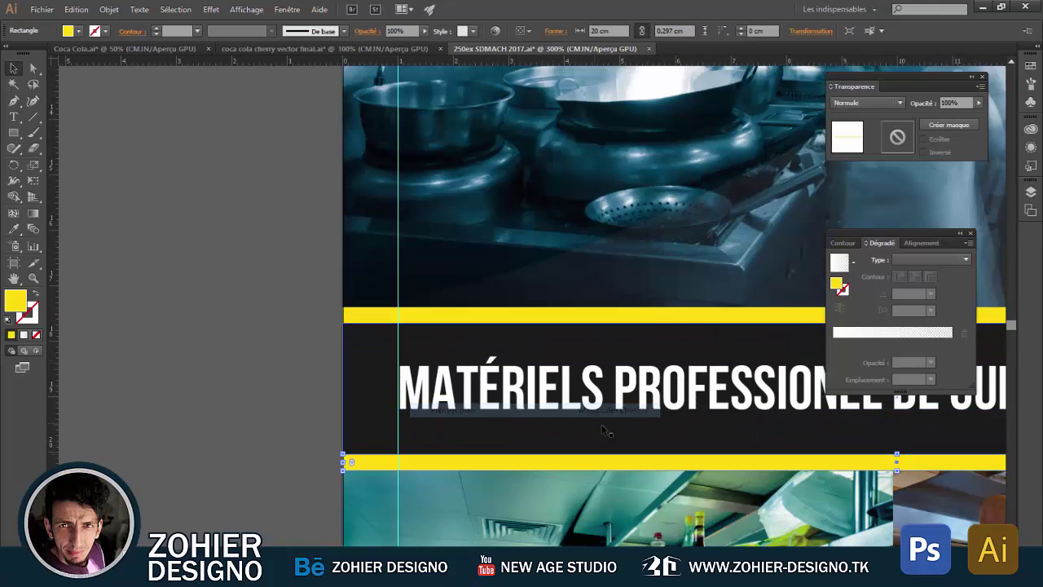
pyautogui.scroll(5, 488, 430)
pyautogui.scroll(-5, 487, 480)
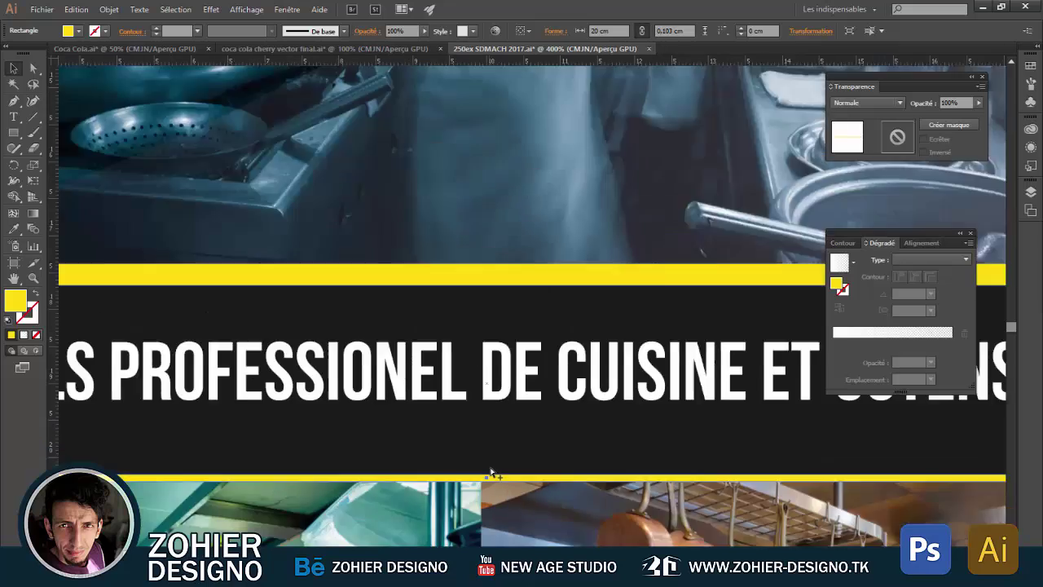
pyautogui.scroll(-5, 489, 473)
pyautogui.click(640, 472)
# Step: Review the front page layout and slightly nudge an object near the slogan
pyautogui.scroll(2, 571, 391)
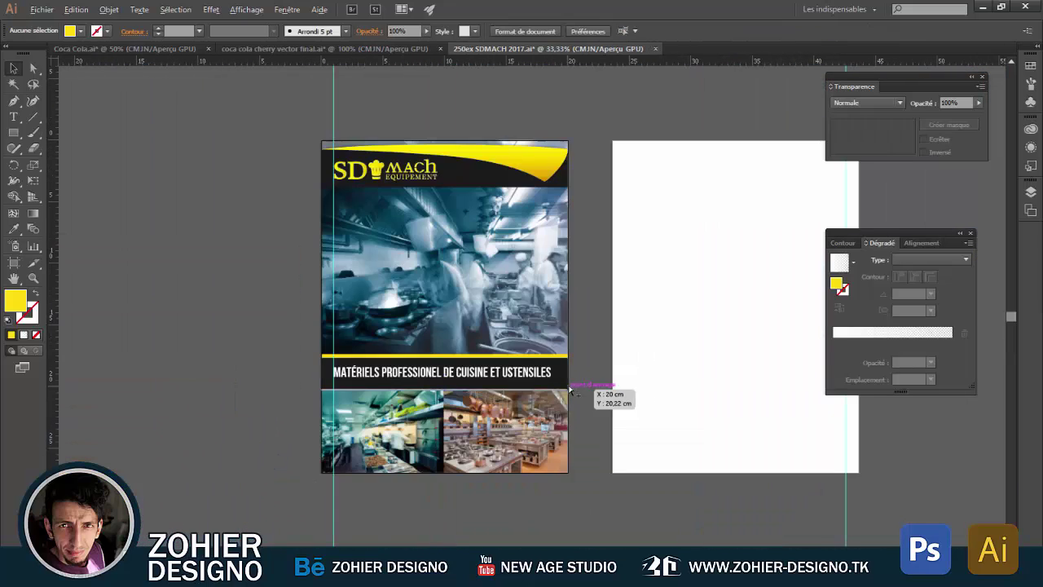
pyautogui.click(562, 146)
pyautogui.click(576, 108)
pyautogui.moveTo(576, 384); pyautogui.dragTo(579, 384)
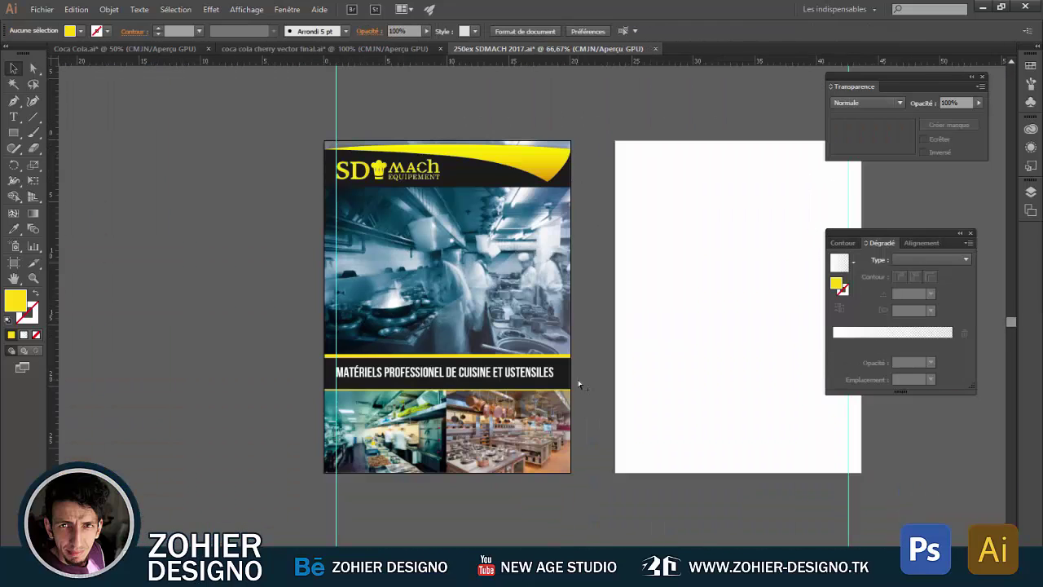
pyautogui.scroll(-1, 426, 326)
pyautogui.press('t')
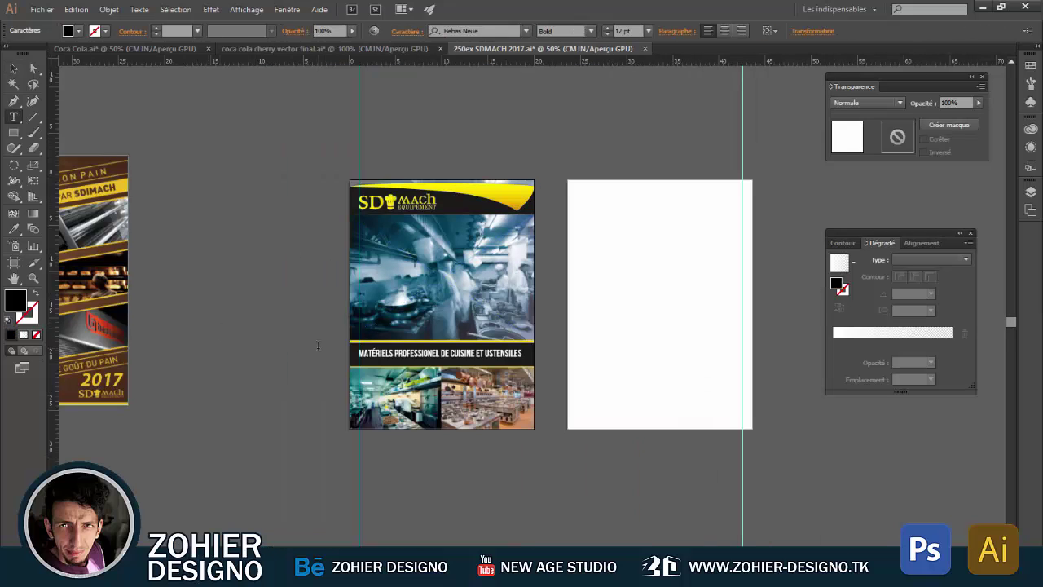
# Step: Place the 2017 text over the lower right of the kitchen photo
pyautogui.moveTo(233, 333)
pyautogui.mouseDown()
pyautogui.moveTo(506, 328)
pyautogui.moveTo(492, 330)
pyautogui.mouseUp()
pyautogui.scroll(2, 549, 331)
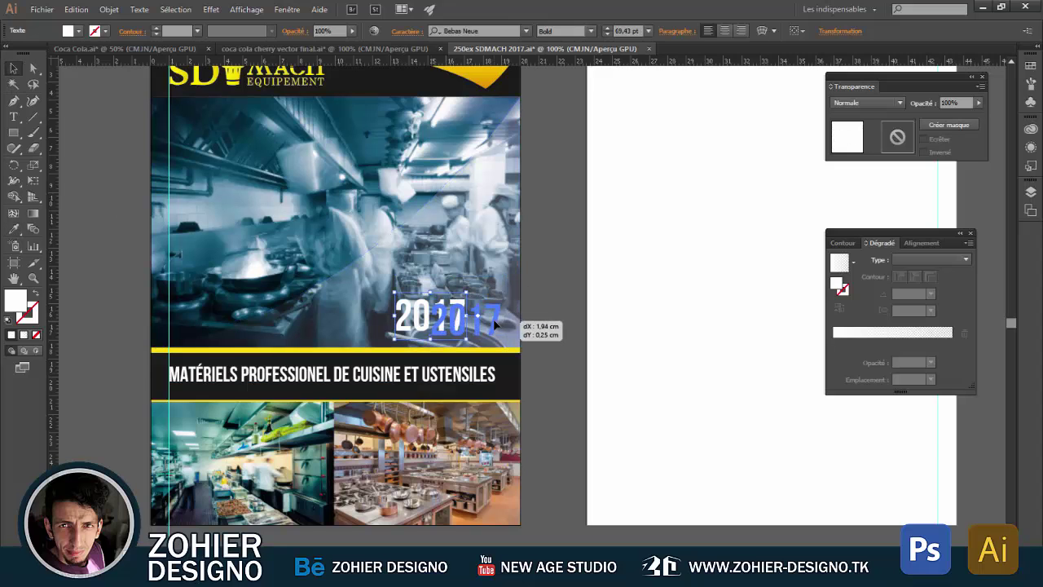
pyautogui.moveTo(494, 324); pyautogui.dragTo(494, 324)
pyautogui.click(407, 378)
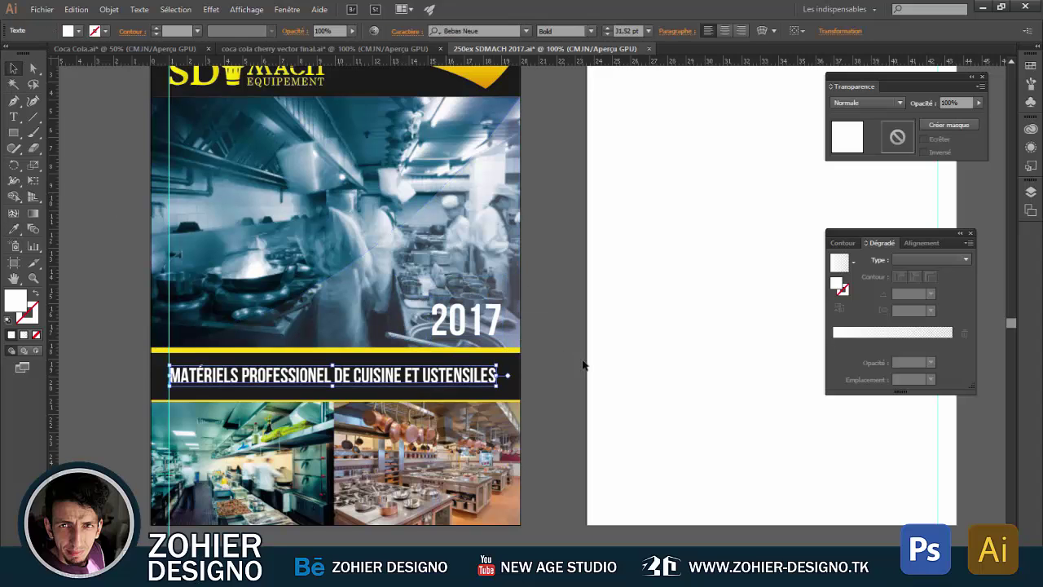
pyautogui.scroll(2, 509, 342)
pyautogui.click(420, 297)
# Step: Try fonts such as Berlin on 2017, settling on COUTURE Bold
pyautogui.click(481, 31)
pyautogui.write('Berlin')
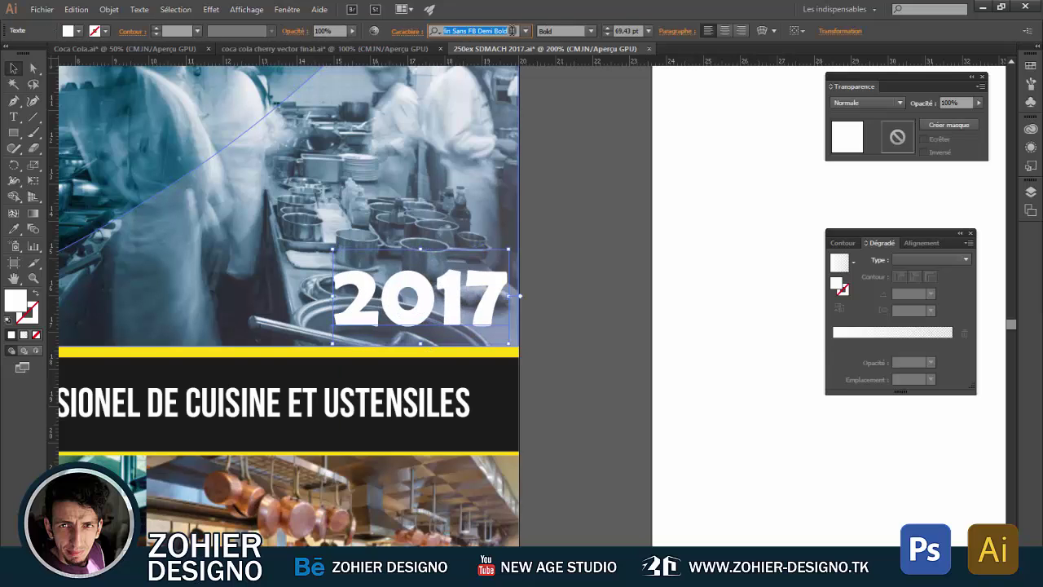
pyautogui.press('Down')
pyautogui.press('Down')
pyautogui.press('Down')
pyautogui.press('Down')
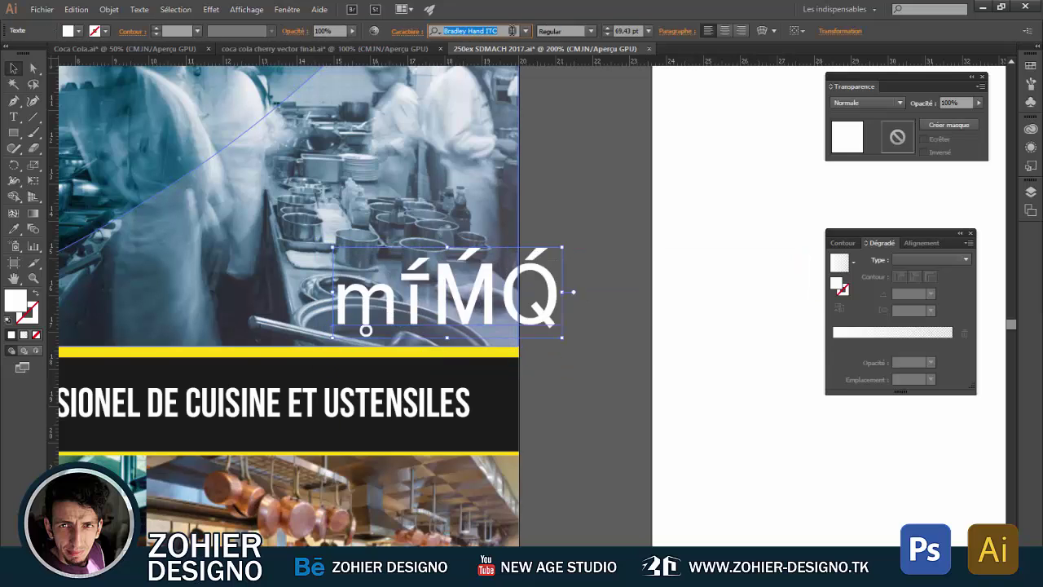
pyautogui.press('Down')
pyautogui.press('Down')
pyautogui.press('Down')
pyautogui.press('Down')
pyautogui.press('Down')
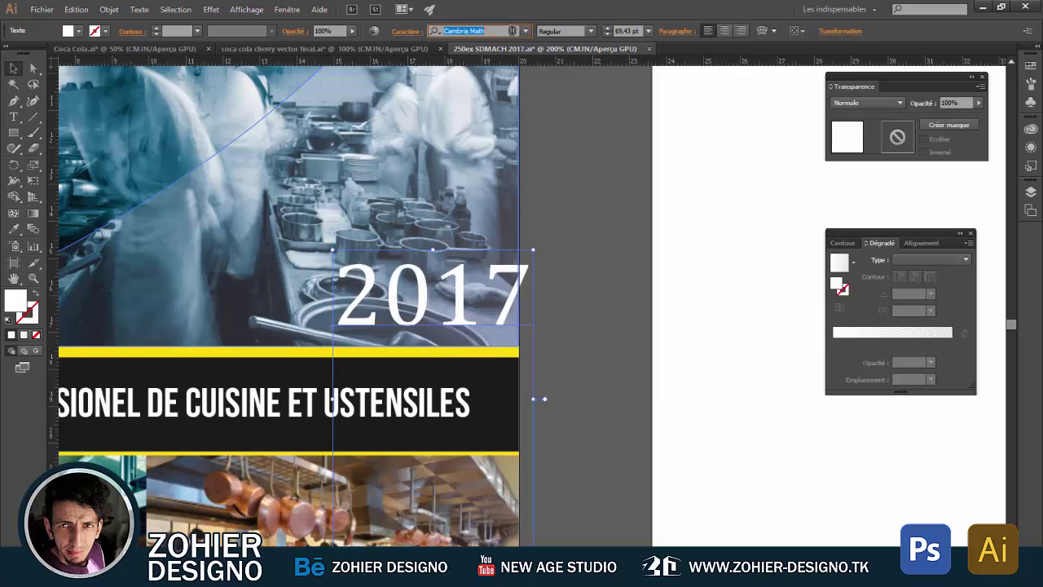
pyautogui.press('BackSpace')
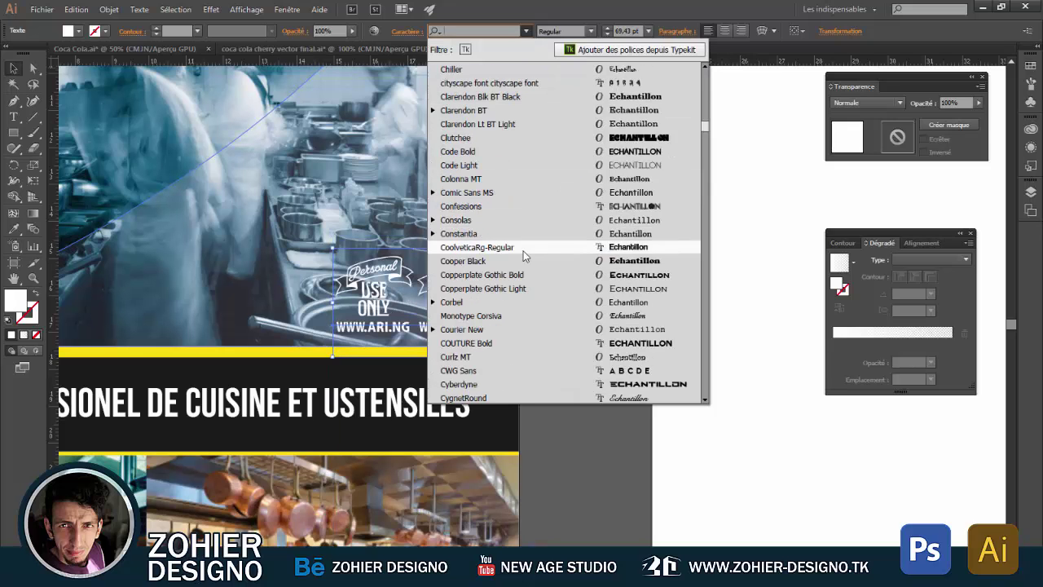
pyautogui.click(524, 255)
pyautogui.hotkey('ctrl', 'z')
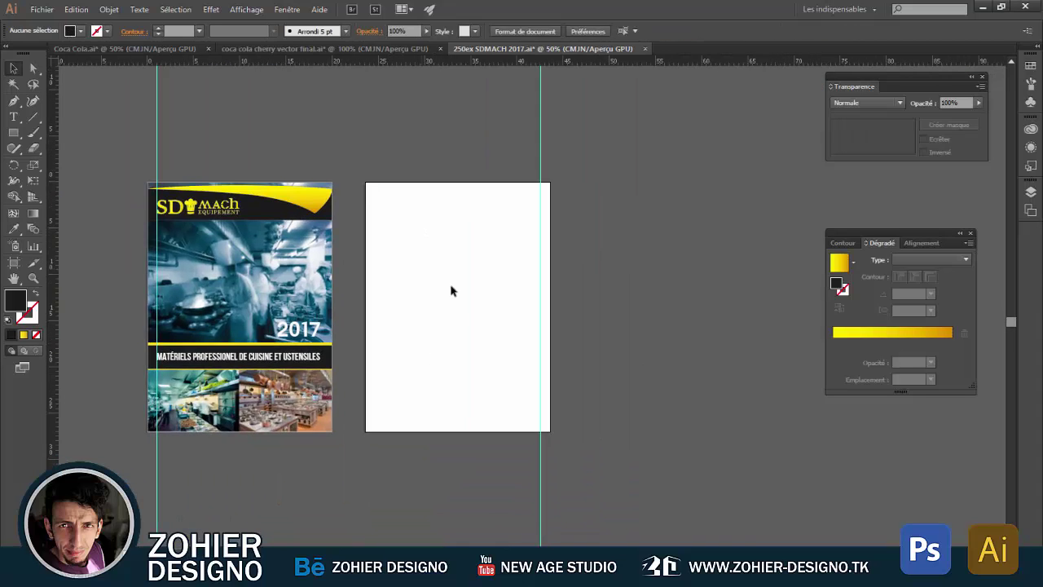
# Step: Cover the back page with a black rectangle and move the yellow curve to its top corner
pyautogui.moveTo(554, 468); pyautogui.dragTo(561, 484)
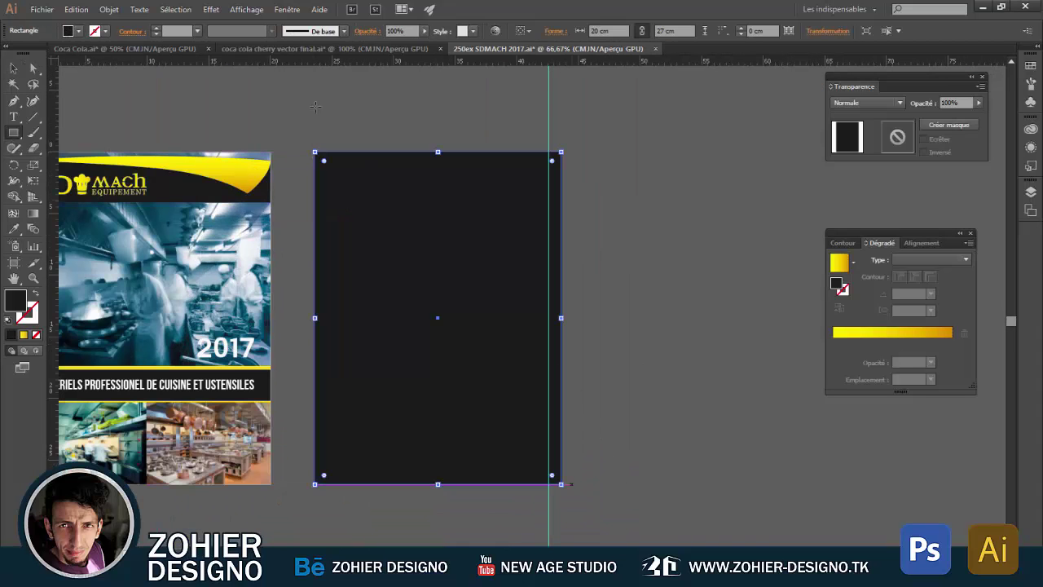
pyautogui.scroll(1, 335, 126)
pyautogui.click(150, 190)
pyautogui.rightClick(287, 234)
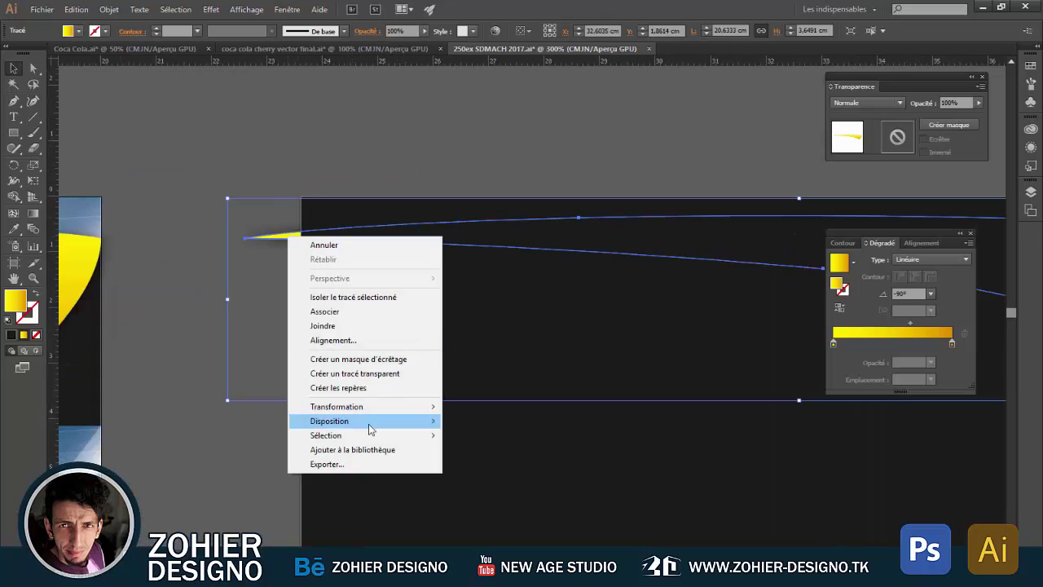
pyautogui.click(489, 424)
pyautogui.scroll(1, 305, 178)
pyautogui.moveTo(198, 230)
pyautogui.mouseDown()
pyautogui.moveTo(358, 149)
pyautogui.moveTo(285, 146)
pyautogui.mouseUp()
pyautogui.scroll(-1, 359, 147)
# Step: Clip the yellow curve with a rectangle across the back page's top
pyautogui.click(68, 31)
pyautogui.click(33, 49)
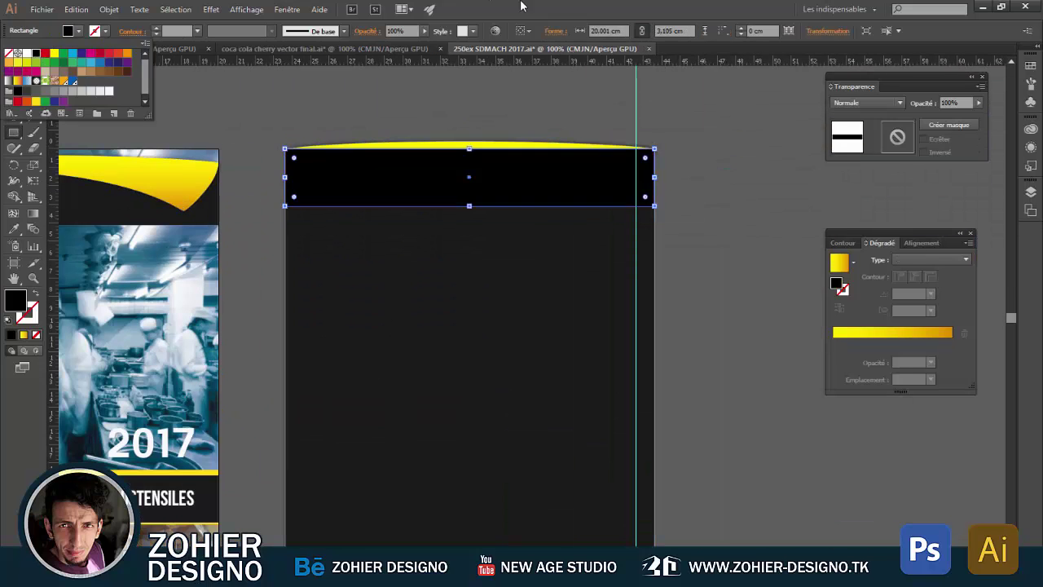
pyautogui.press('v')
pyautogui.rightClick(424, 149)
pyautogui.click(489, 259)
pyautogui.scroll(4, 669, 132)
pyautogui.scroll(6, 552, 196)
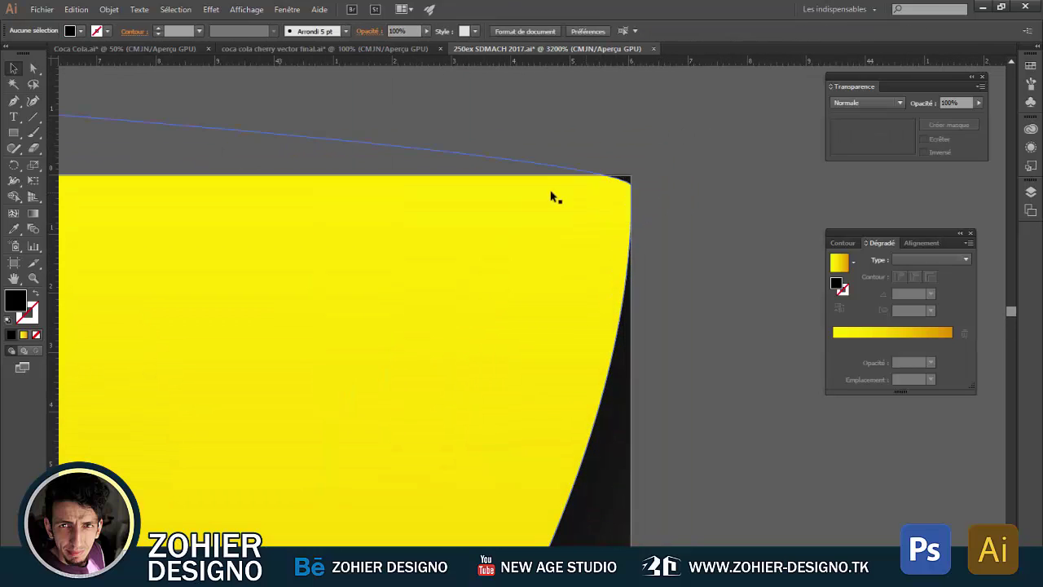
pyautogui.scroll(3, 568, 161)
# Step: Inspect the clipped yellow banner group and bring both flyer pages into view
pyautogui.click(646, 273)
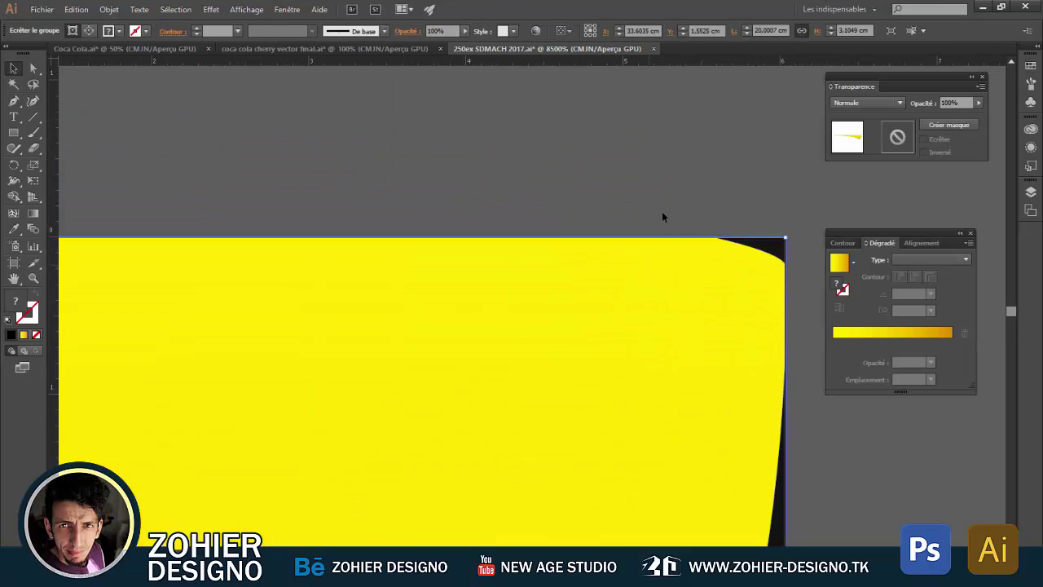
pyautogui.scroll(-3, 662, 217)
pyautogui.scroll(-3, 715, 299)
pyautogui.click(718, 190)
pyautogui.scroll(3, 718, 190)
pyautogui.scroll(3, 603, 216)
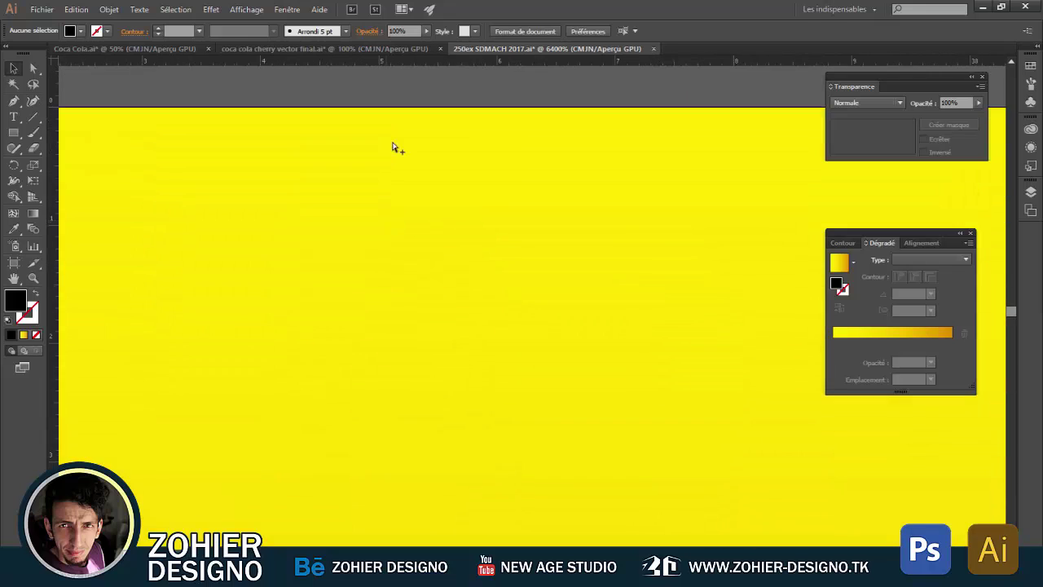
pyautogui.click(392, 147)
pyautogui.scroll(3, 394, 120)
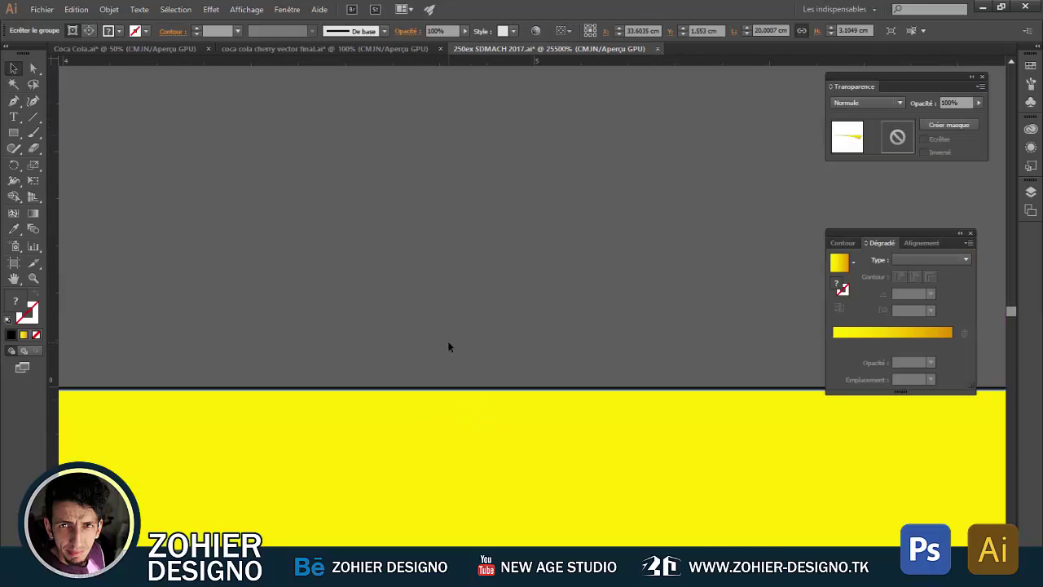
pyautogui.scroll(-3, 692, 355)
pyautogui.scroll(-3, 683, 383)
pyautogui.scroll(2, 684, 383)
pyautogui.scroll(-3, 405, 301)
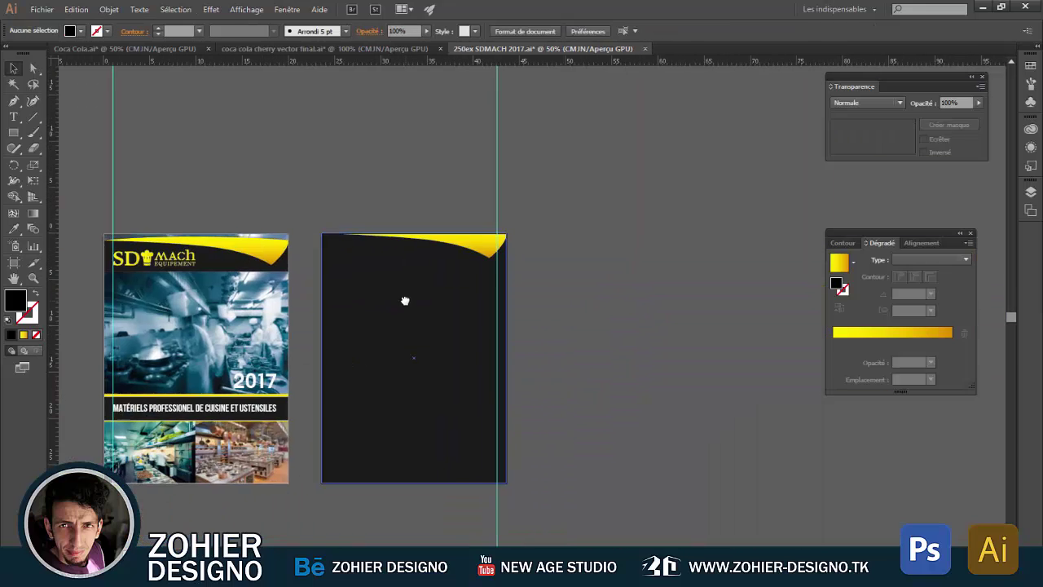
pyautogui.moveTo(405, 301); pyautogui.dragTo(454, 287)
# Step: Place a copy of the yellow SDMACH logo on the back page
pyautogui.moveTo(197, 208); pyautogui.dragTo(459, 254)
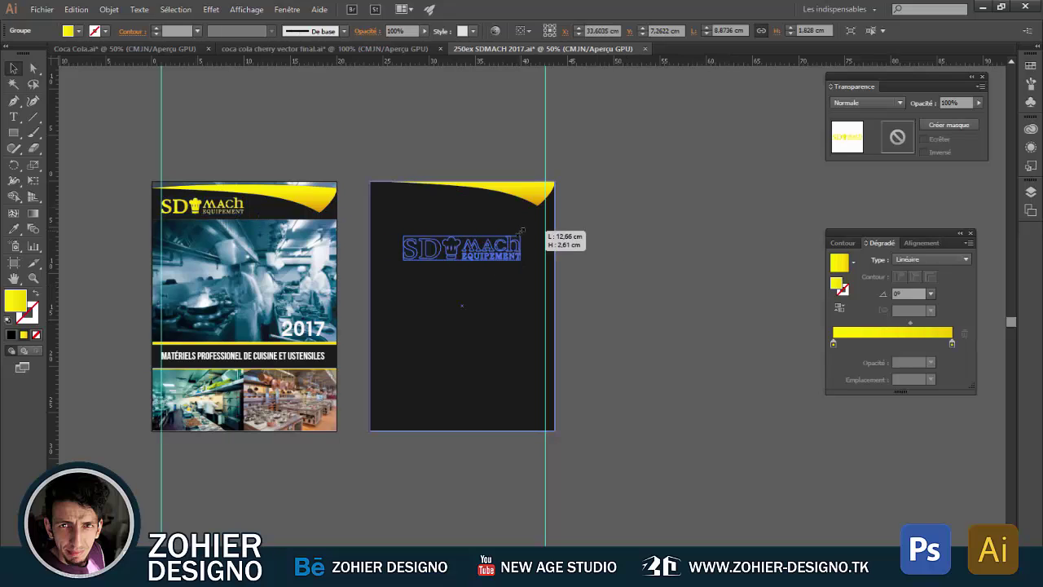
pyautogui.rightClick(489, 253)
pyautogui.click(647, 257)
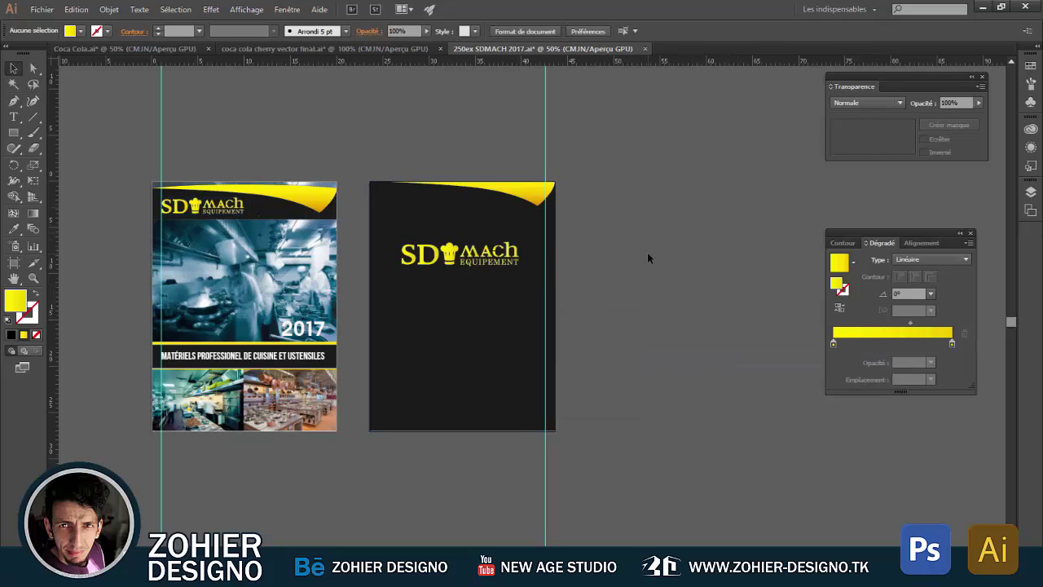
pyautogui.scroll(2, 494, 172)
# Step: Mirror the top yellow curve and check the logo's position beneath it
pyautogui.rightClick(522, 210)
pyautogui.moveTo(564, 319)
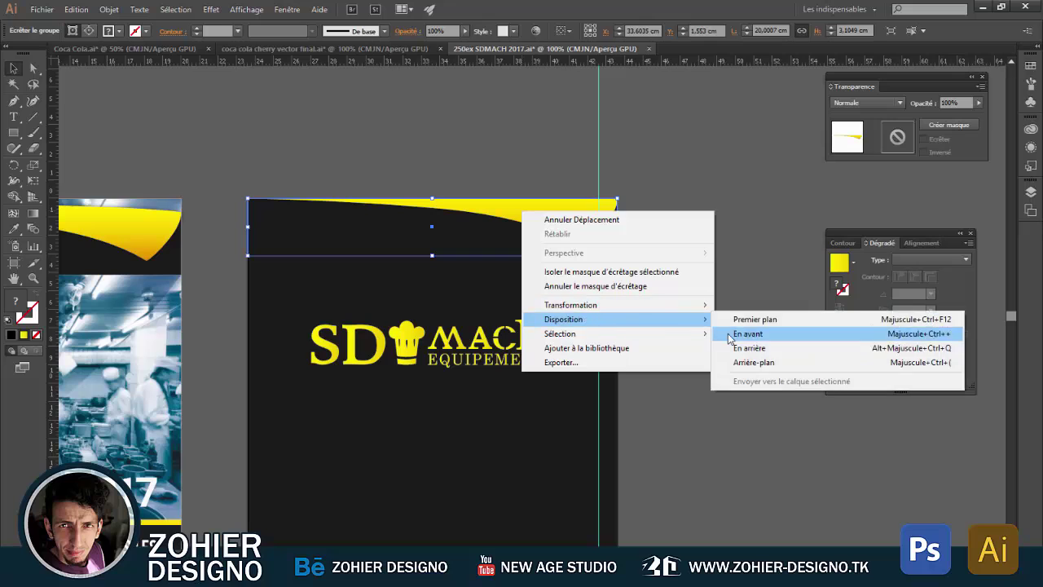
pyautogui.click(757, 345)
pyautogui.press('Return')
pyautogui.click(684, 304)
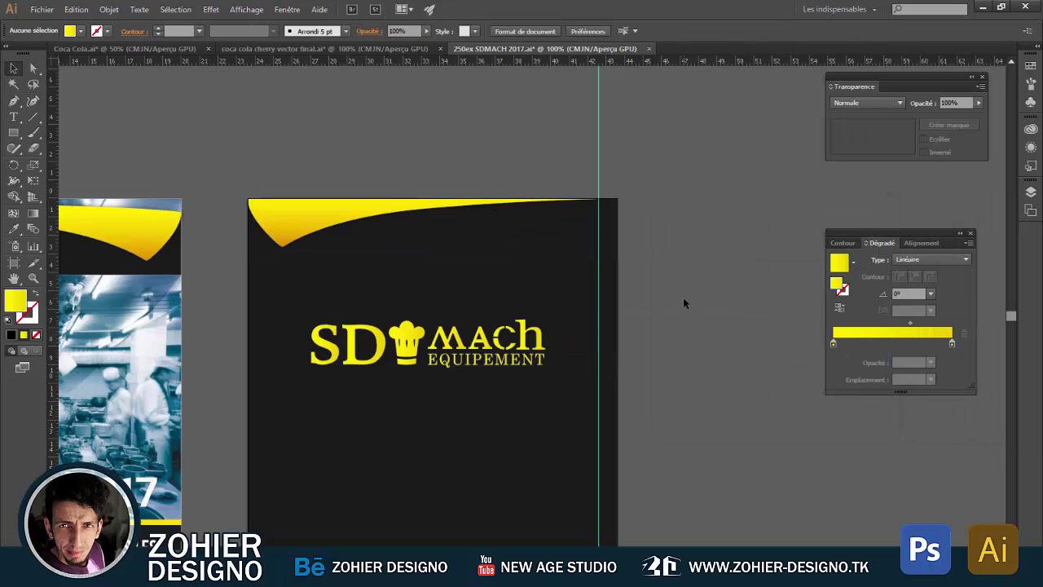
pyautogui.scroll(-3, 683, 303)
pyautogui.click(622, 324)
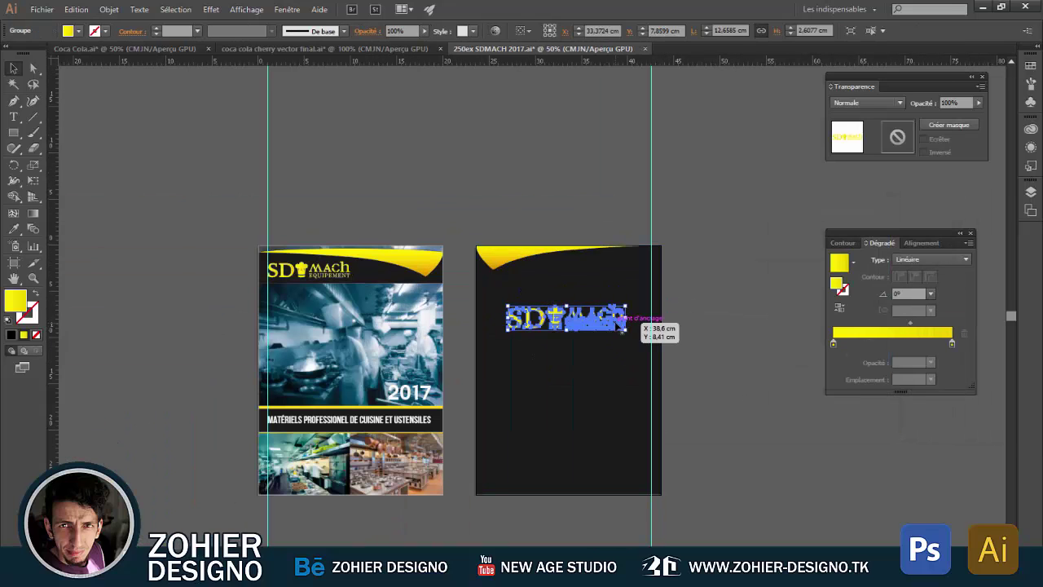
pyautogui.click(696, 371)
pyautogui.scroll(-1, 696, 371)
pyautogui.scroll(2, 676, 366)
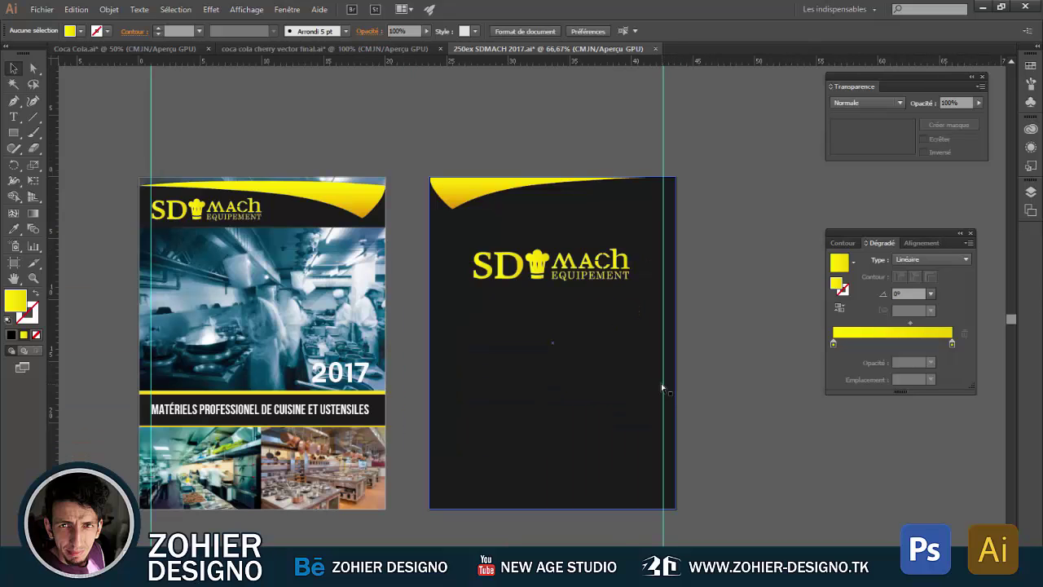
# Step: Copy the slogan onto the back page as two lines, enlarged under the logo
pyautogui.click(195, 348)
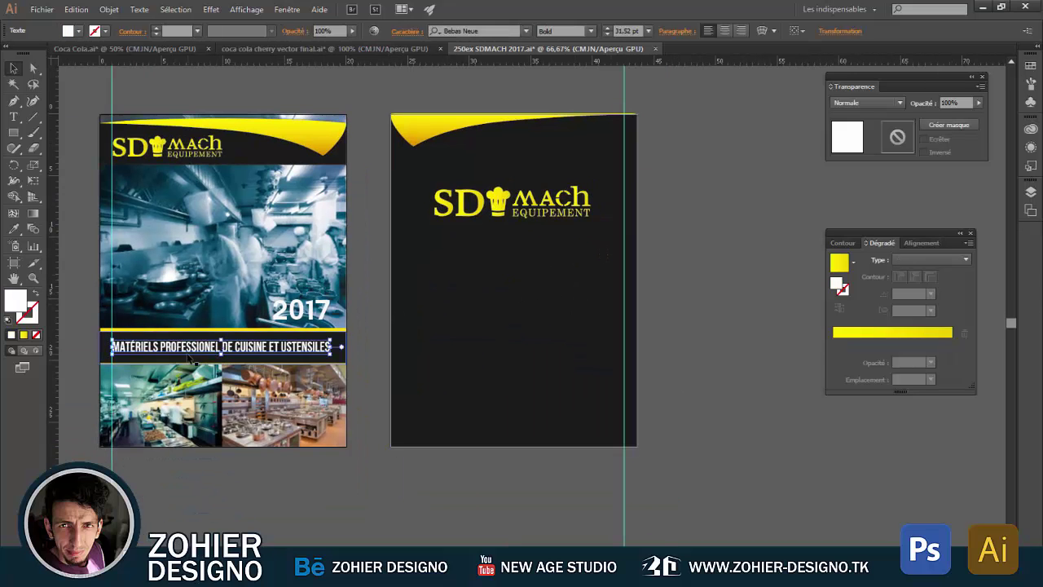
pyautogui.moveTo(189, 358); pyautogui.dragTo(503, 267)
pyautogui.rightClick(503, 268)
pyautogui.scroll(2, 560, 239)
pyautogui.press('Return')
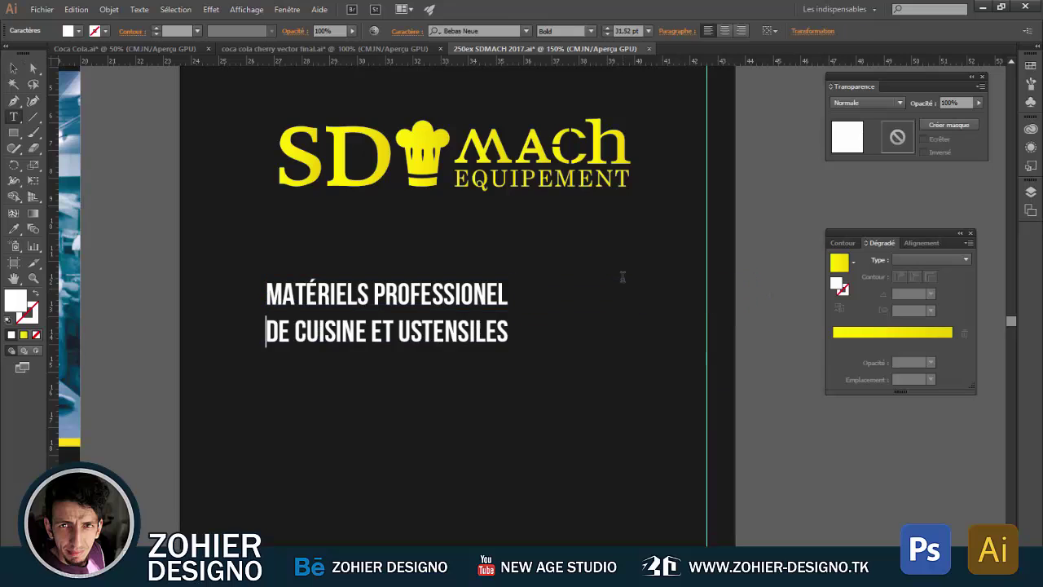
pyautogui.moveTo(387, 312); pyautogui.dragTo(401, 236)
pyautogui.moveTo(524, 271); pyautogui.dragTo(625, 302)
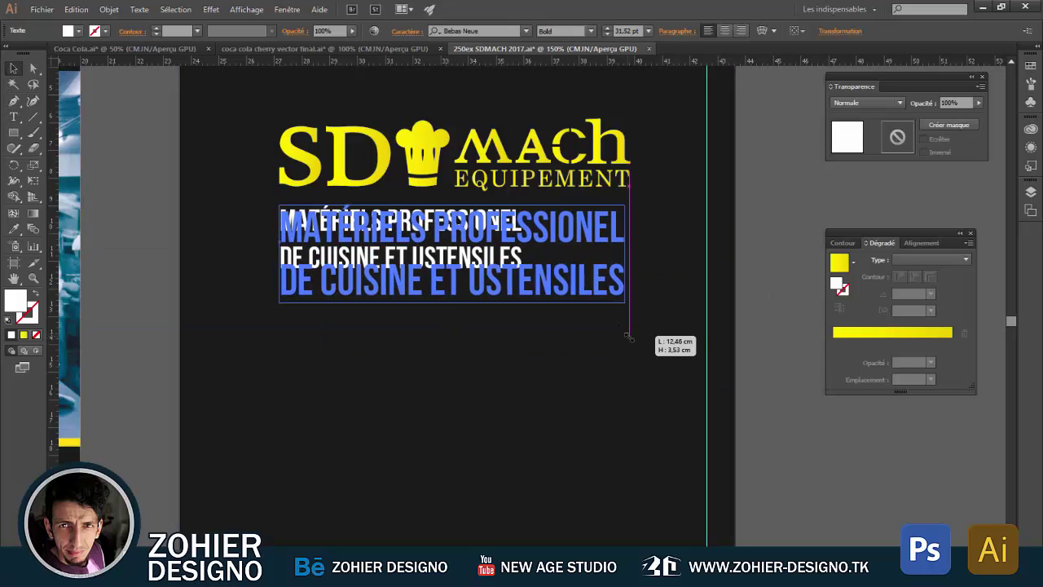
pyautogui.hotkey('alt', 'Up')
pyautogui.hotkey('alt', 'Up')
pyautogui.hotkey('alt', 'Up')
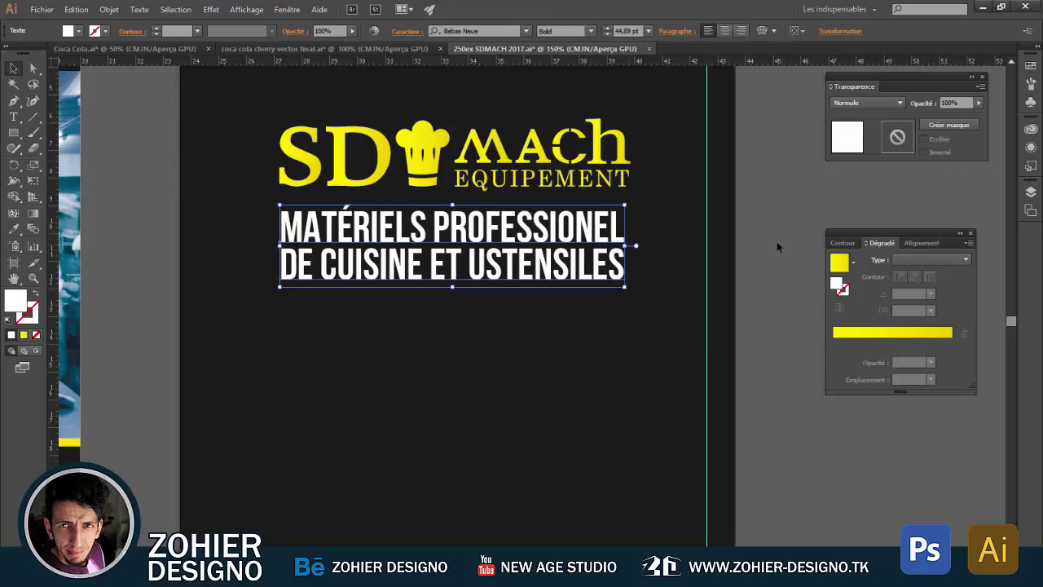
pyautogui.click(776, 241)
# Step: Set the slogan in Intro Bold, shrink its font size and tighten line spacing
pyautogui.scroll(-2, 776, 241)
pyautogui.scroll(2, 470, 292)
pyautogui.click(469, 290)
pyautogui.click(526, 31)
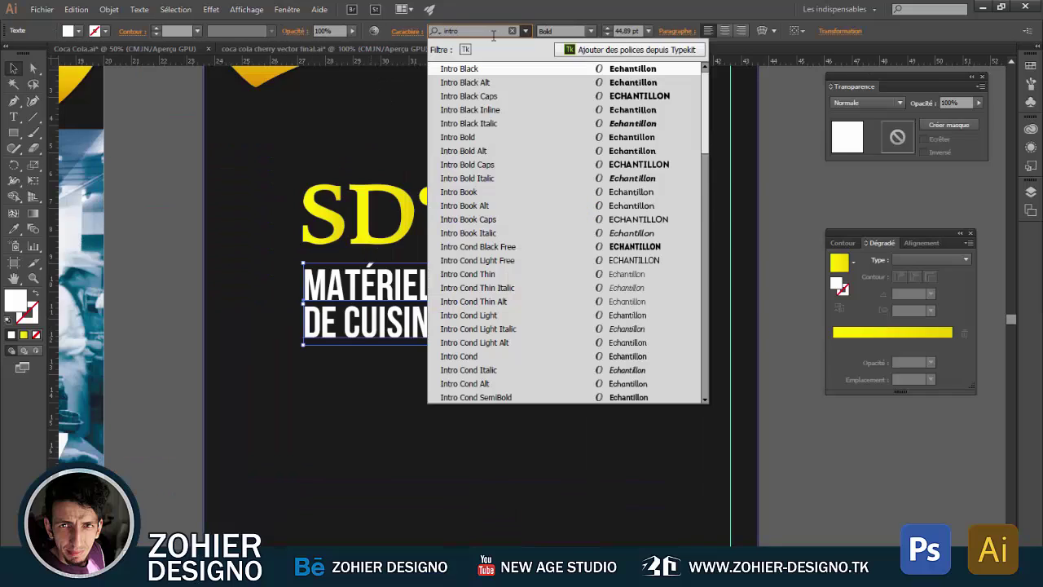
pyautogui.click(482, 137)
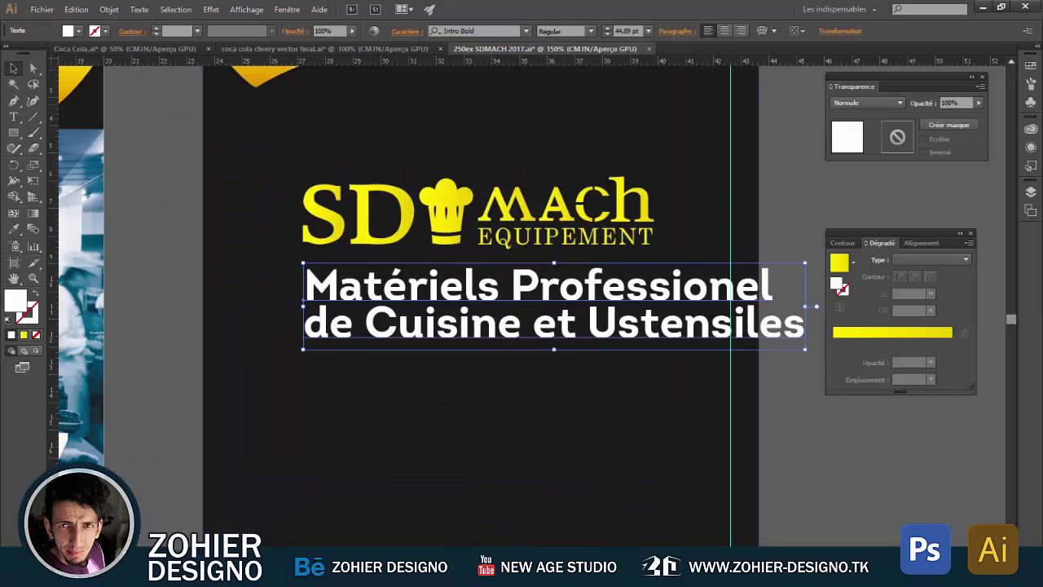
pyautogui.hotkey('ctrl', 'shift', ',')
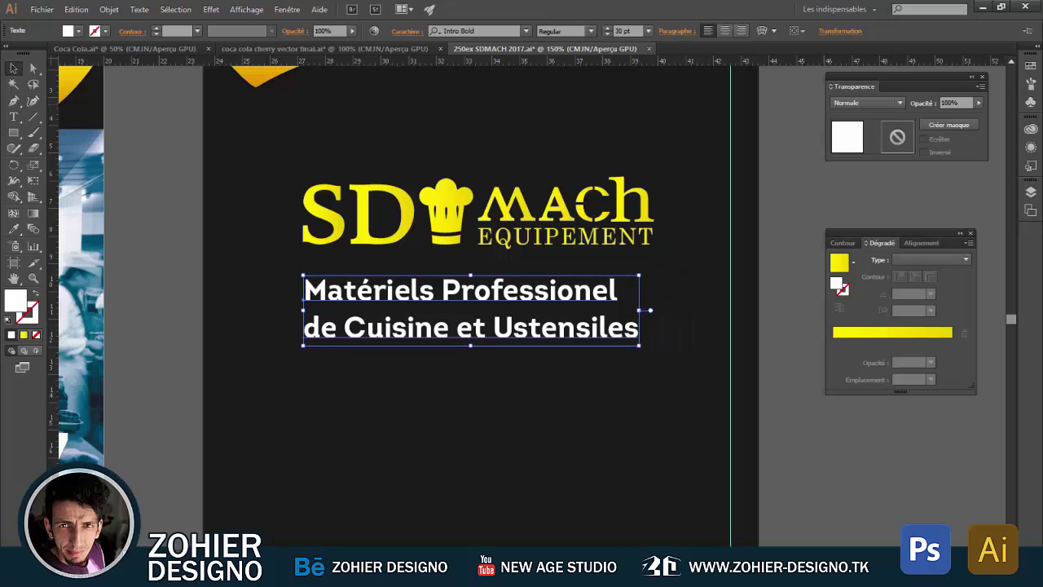
pyautogui.hotkey('ctrl', 'shift', ',')
pyautogui.hotkey('ctrl', 'shift', ',')
pyautogui.hotkey('ctrl', 'shift', ',')
pyautogui.hotkey('alt', 'Up')
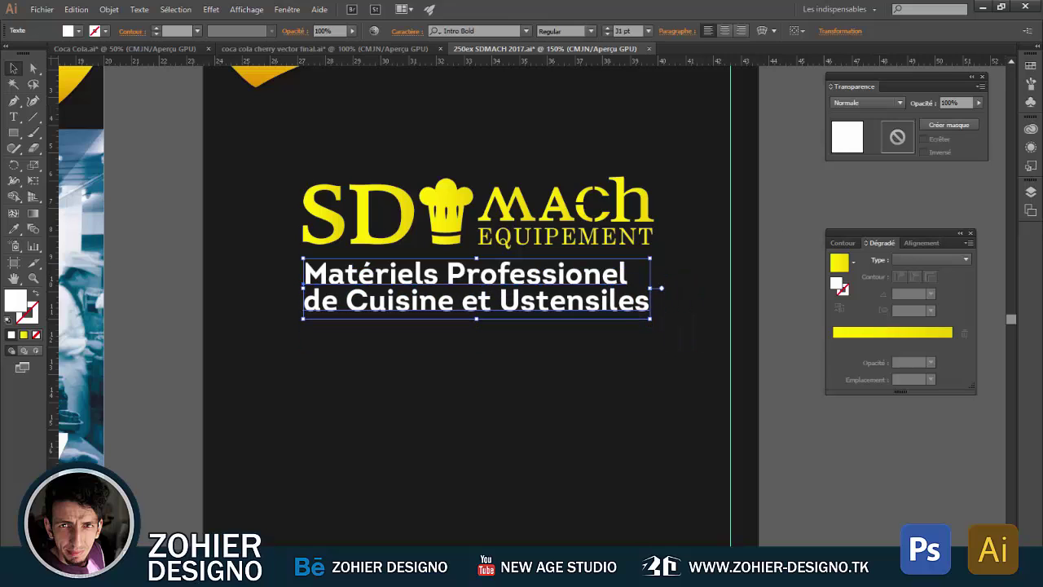
pyautogui.press('t')
# Step: Centre-align the slogan lines and re-centre the block under the logo
pyautogui.scroll(1, 682, 275)
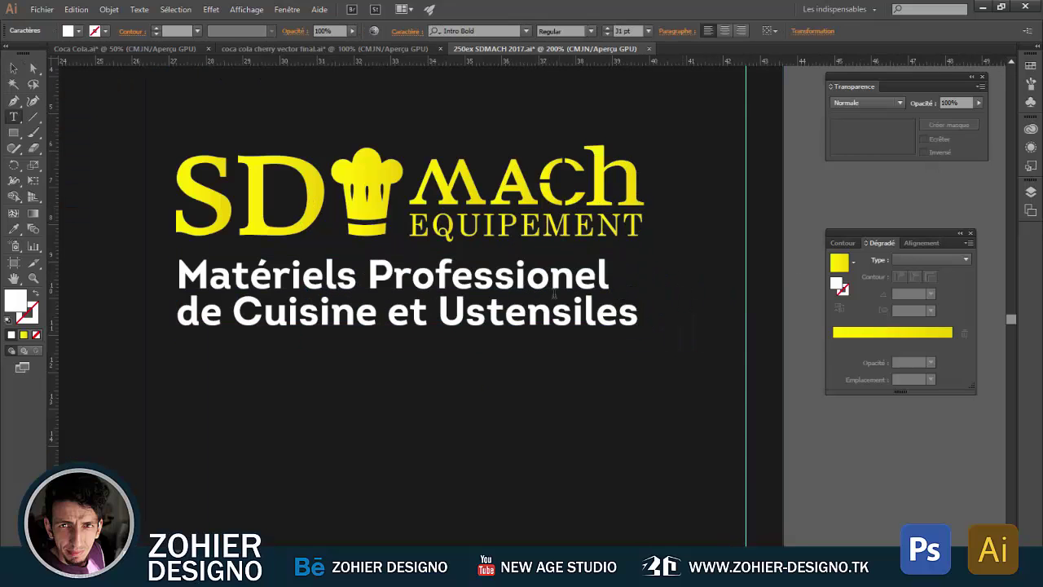
pyautogui.moveTo(178, 276); pyautogui.dragTo(602, 267)
pyautogui.hotkey('ctrl', 'a')
pyautogui.hotkey('ctrl', 'shift', 'c')
pyautogui.press('Escape')
pyautogui.moveTo(269, 290); pyautogui.dragTo(502, 290)
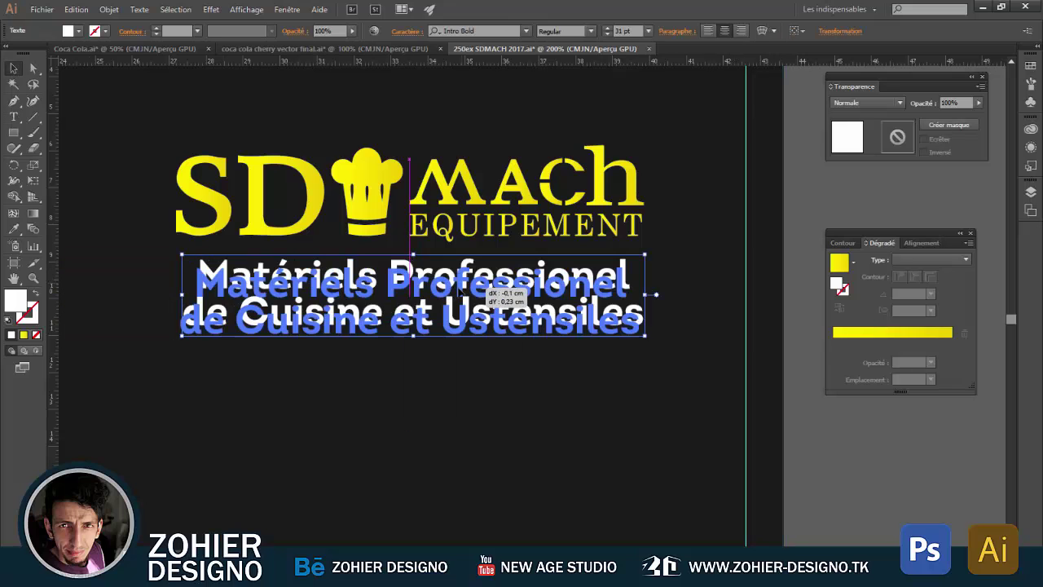
pyautogui.click(865, 491)
pyautogui.hotkey('ctrl', 'alt', '0')
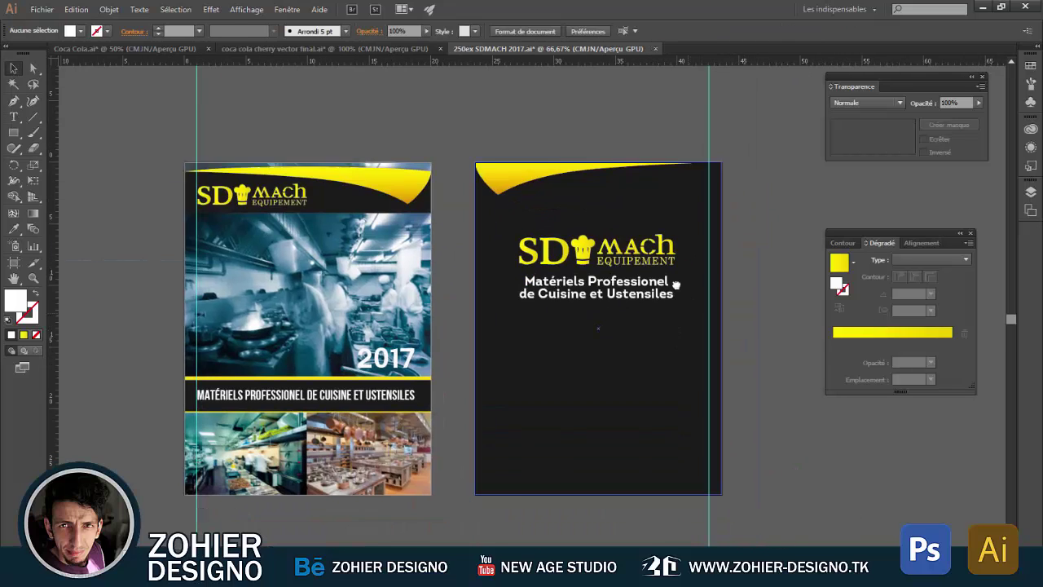
# Step: Switch the tagline to Intro Book and remove the line break before de Cuisine
pyautogui.scroll(1, 623, 248)
pyautogui.click(493, 256)
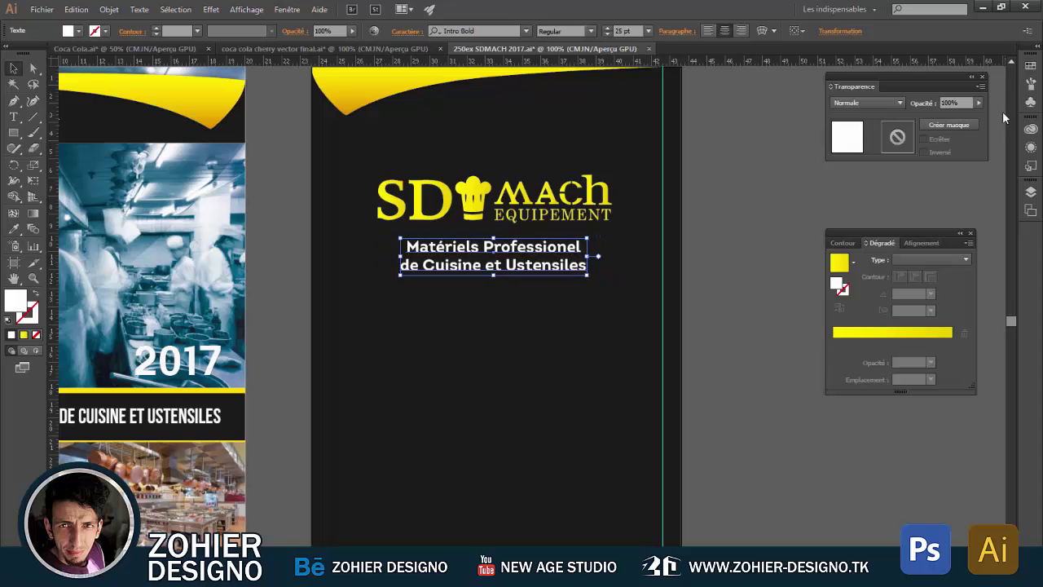
pyautogui.click(526, 31)
pyautogui.click(522, 371)
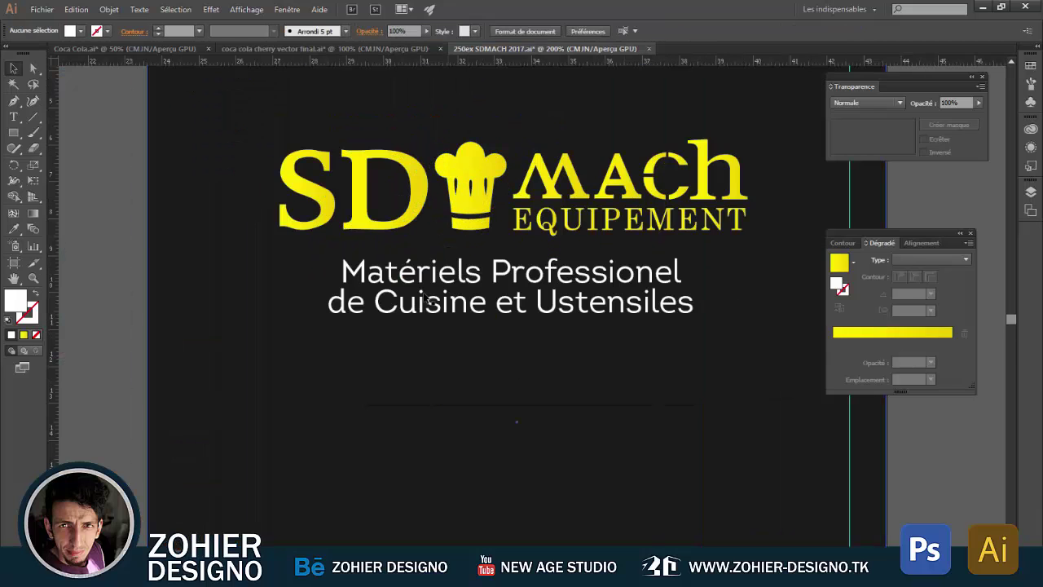
pyautogui.scroll(1, 485, 244)
pyautogui.press('BackSpace')
pyautogui.press('Escape')
# Step: Move the tagline under the logo and scale it to the logo's width
pyautogui.scroll(-3, 714, 160)
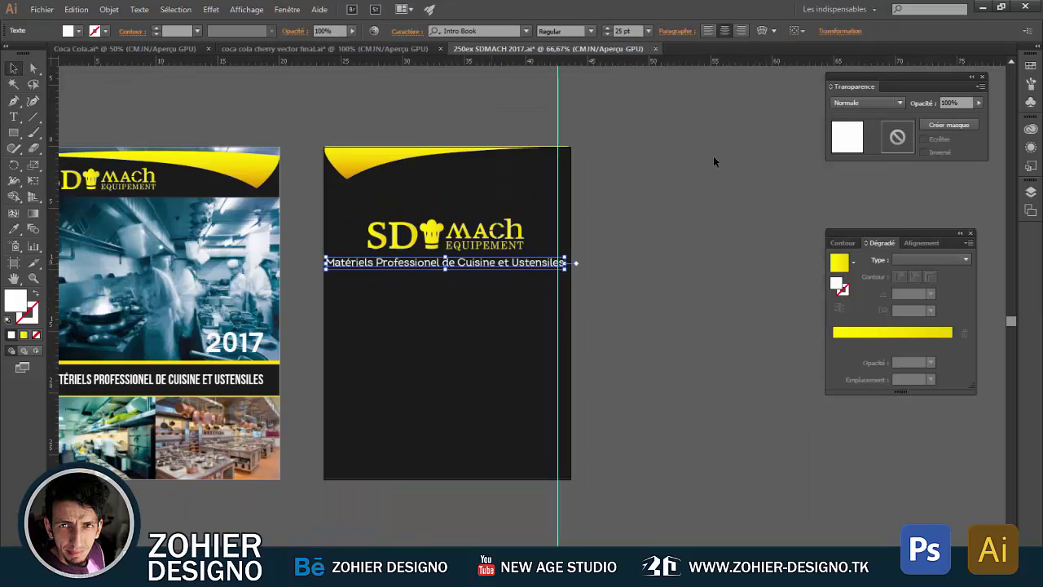
pyautogui.click(606, 294)
pyautogui.scroll(3, 479, 246)
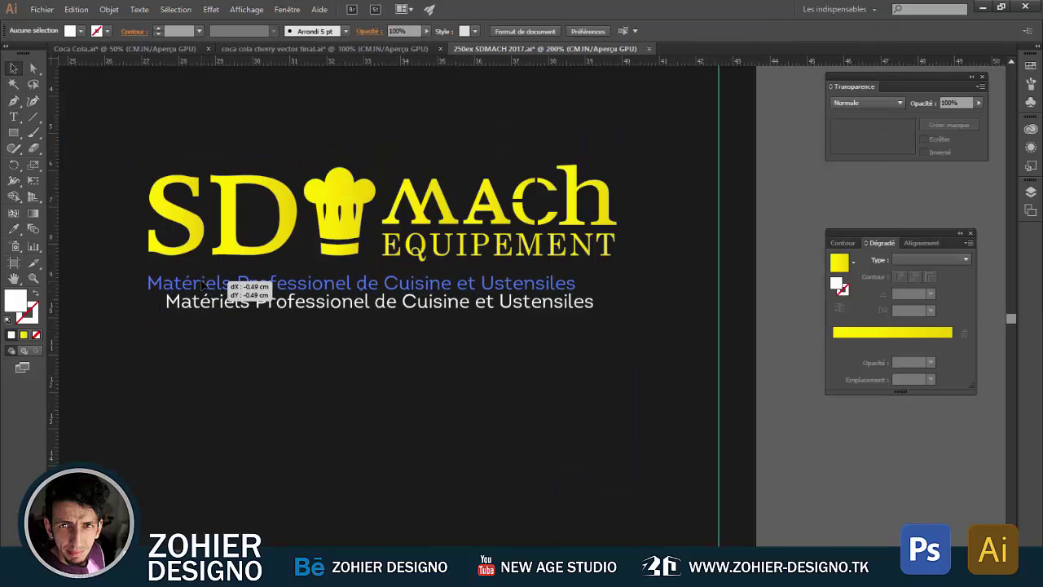
pyautogui.moveTo(202, 284); pyautogui.dragTo(183, 265)
pyautogui.moveTo(576, 292); pyautogui.dragTo(628, 310)
pyautogui.scroll(-2, 643, 302)
pyautogui.scroll(-2, 463, 256)
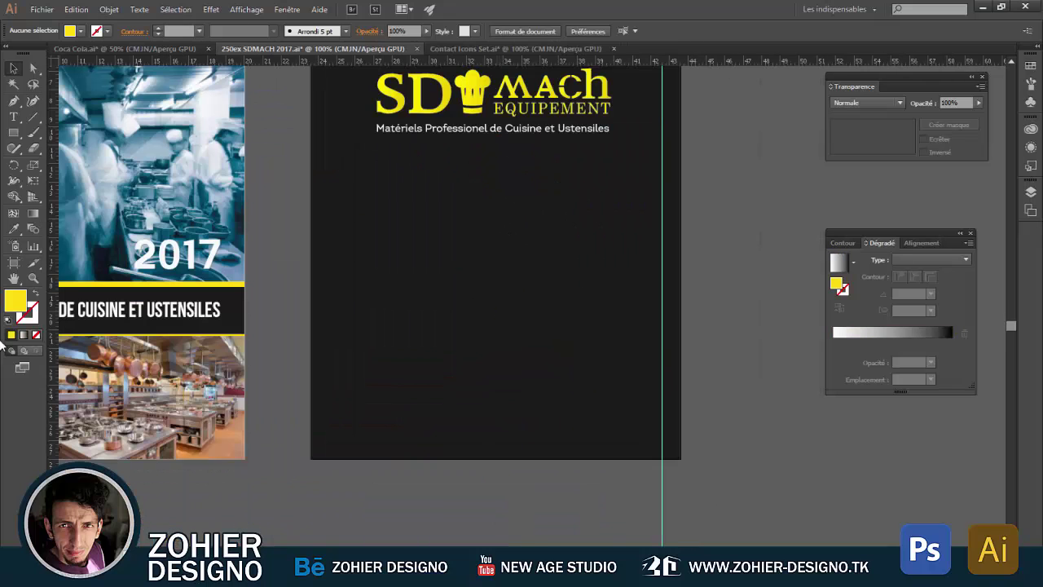
# Step: Move the yellow bar to the back page's bottom and bring it to the front
pyautogui.moveTo(101, 285); pyautogui.dragTo(534, 458)
pyautogui.rightClick(534, 458)
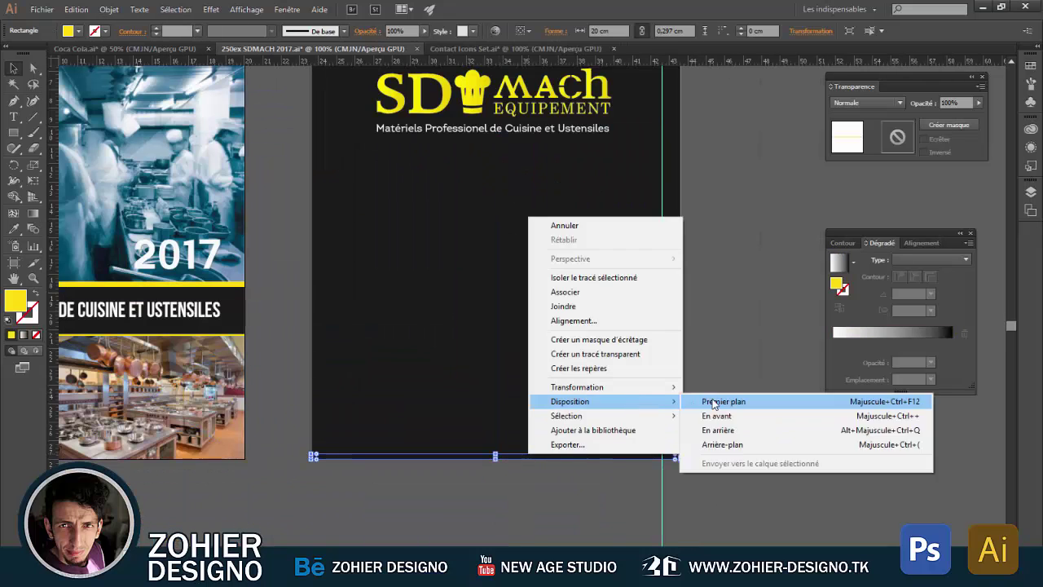
pyautogui.click(734, 400)
pyautogui.hotkey('ctrl', '+')
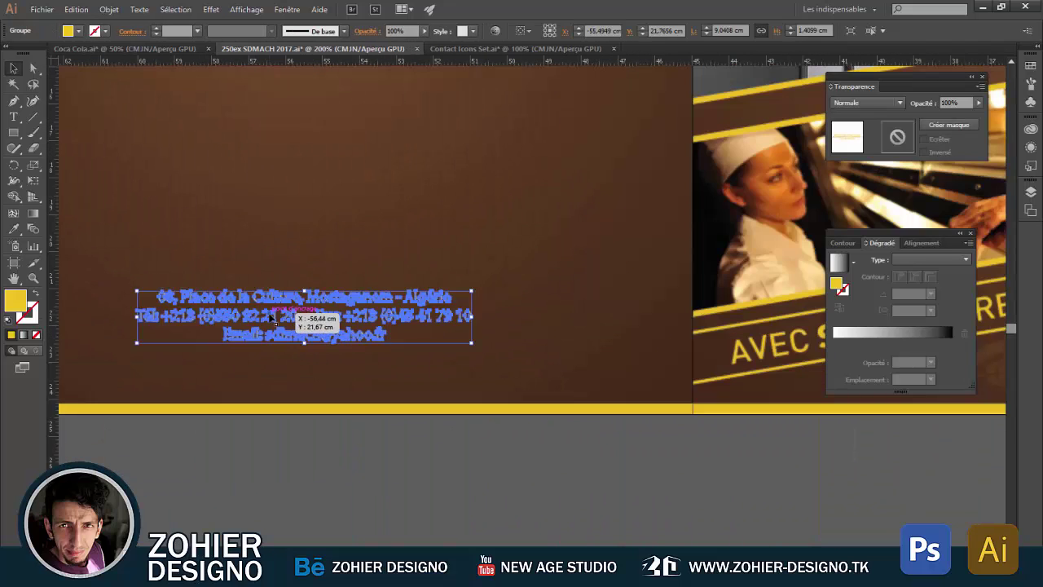
# Step: Move the three-line address text onto the back page and ungroup it
pyautogui.moveTo(273, 321)
pyautogui.mouseDown()
pyautogui.moveTo(444, 463)
pyautogui.moveTo(702, 383)
pyautogui.mouseUp()
pyautogui.rightClick(723, 383)
pyautogui.click(761, 458)
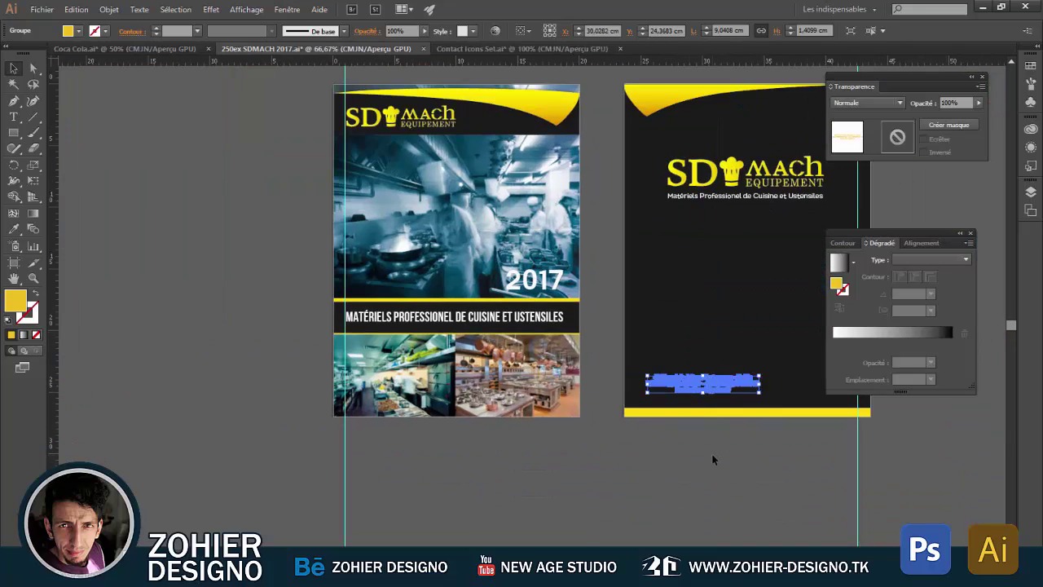
pyautogui.hotkey('ctrl', 'shift', 'a')
pyautogui.hotkey('ctrl', '1')
# Step: Type the new address line in Intro Book next to the old address text
pyautogui.moveTo(803, 405); pyautogui.dragTo(804, 406)
pyautogui.hotkey('ctrl', '+')
pyautogui.hotkey('ctrl', '+')
pyautogui.hotkey('ctrl', '+')
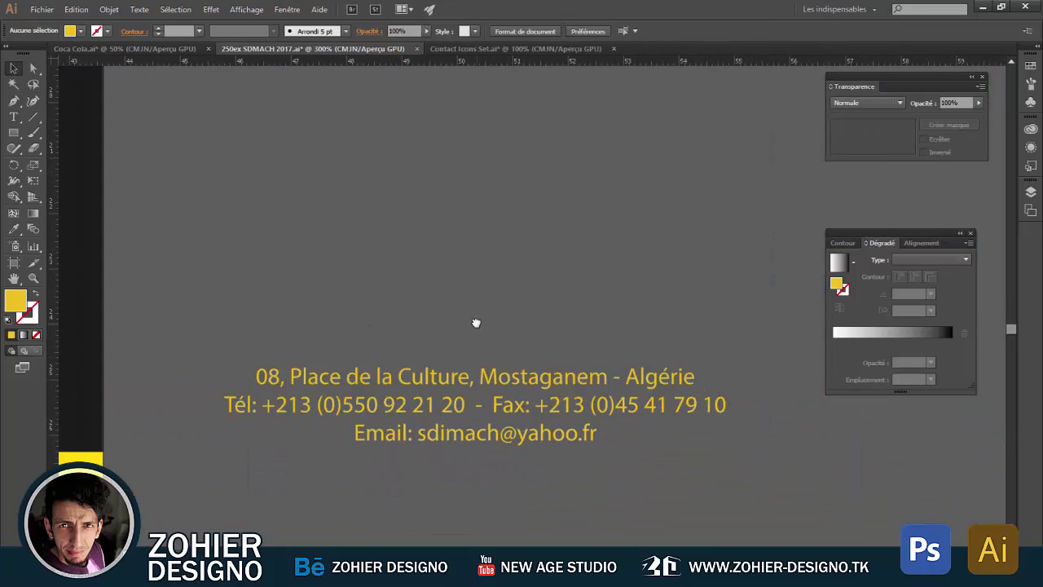
pyautogui.press('t')
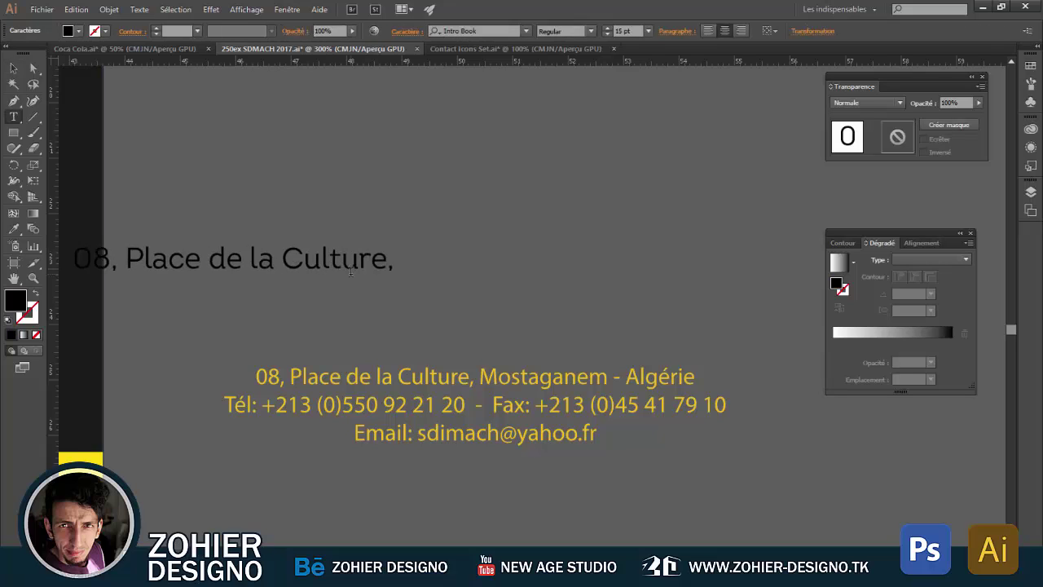
pyautogui.write('ie')
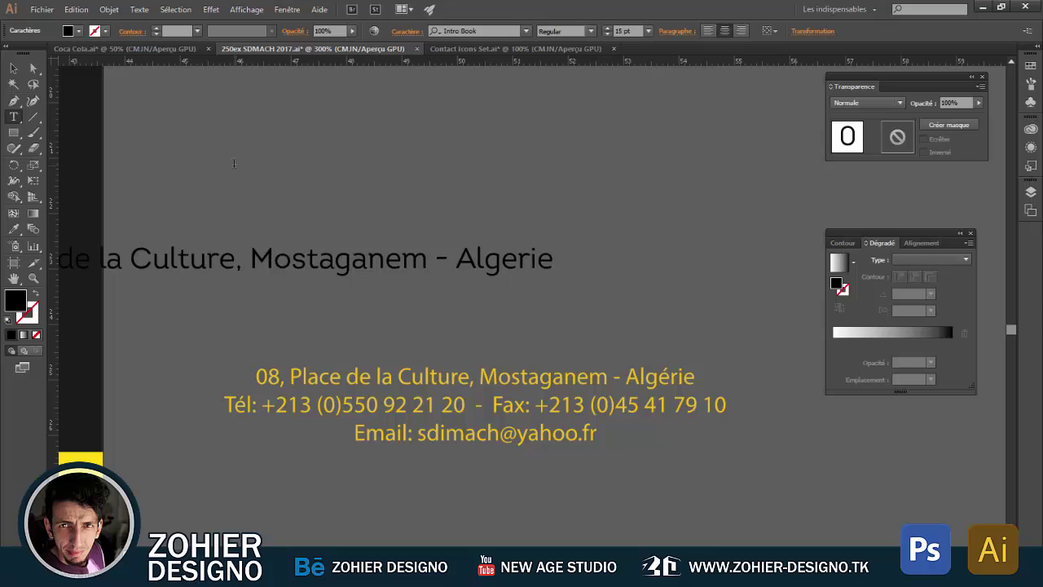
pyautogui.moveTo(183, 214); pyautogui.dragTo(418, 166)
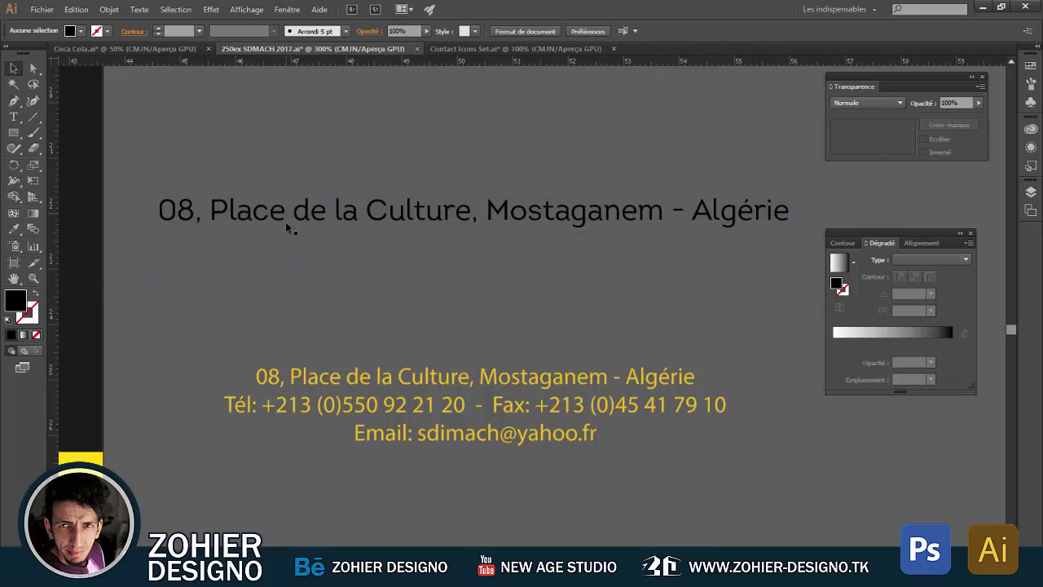
# Step: Duplicate the line into two side-by-side phone numbers, spacing the second number's digits
pyautogui.moveTo(285, 222); pyautogui.dragTo(285, 274)
pyautogui.tripleClick(473, 262)
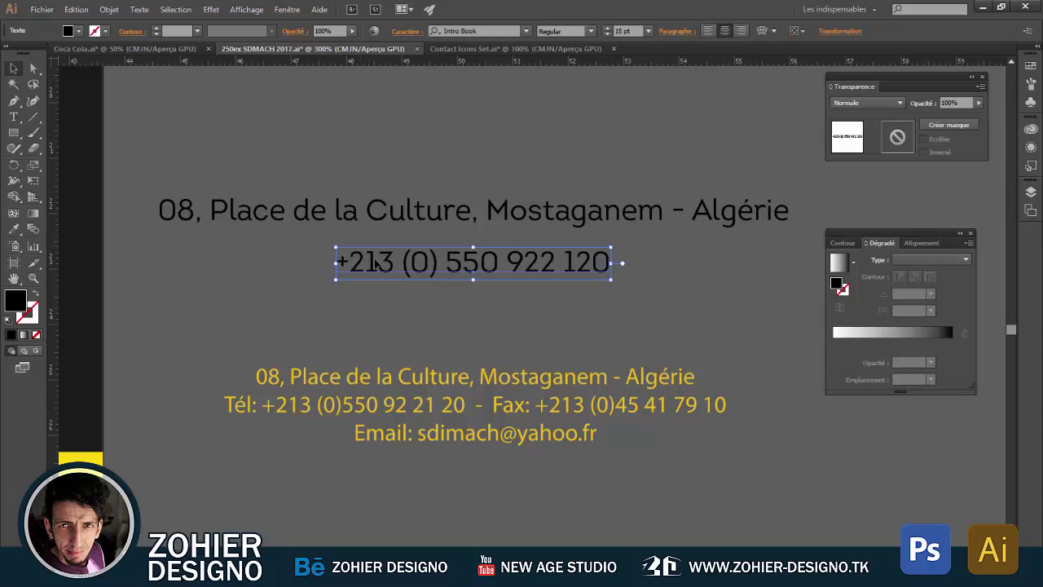
pyautogui.moveTo(374, 264)
pyautogui.mouseDown()
pyautogui.moveTo(204, 265)
pyautogui.moveTo(776, 261)
pyautogui.mouseUp()
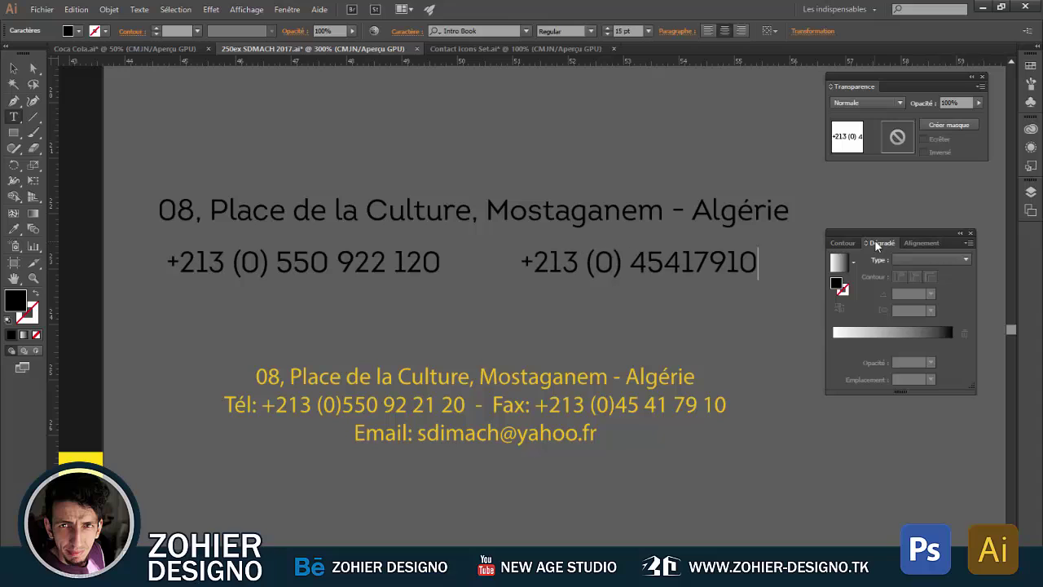
pyautogui.press('Left')
pyautogui.press('Left')
pyautogui.press('space')
pyautogui.press('Left')
pyautogui.press('Left')
pyautogui.press('Left')
pyautogui.press('space')
pyautogui.press('Left')
pyautogui.press('Left')
pyautogui.press('Left')
pyautogui.press('space')
pyautogui.press('Escape')
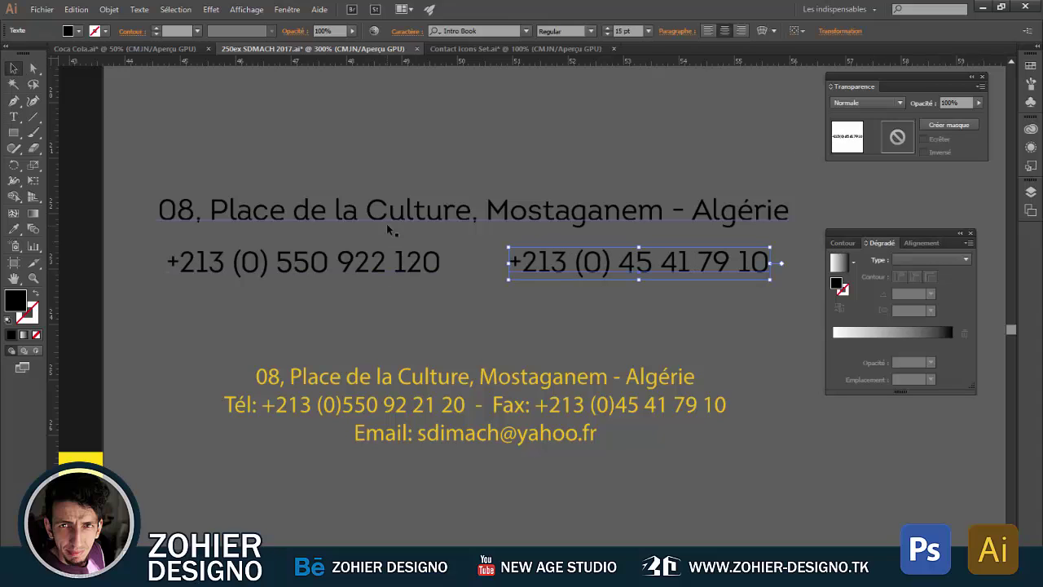
# Step: Duplicate a line below the phone numbers and change it to the e-mail address
pyautogui.moveTo(389, 231); pyautogui.dragTo(390, 331)
pyautogui.tripleClick(390, 311)
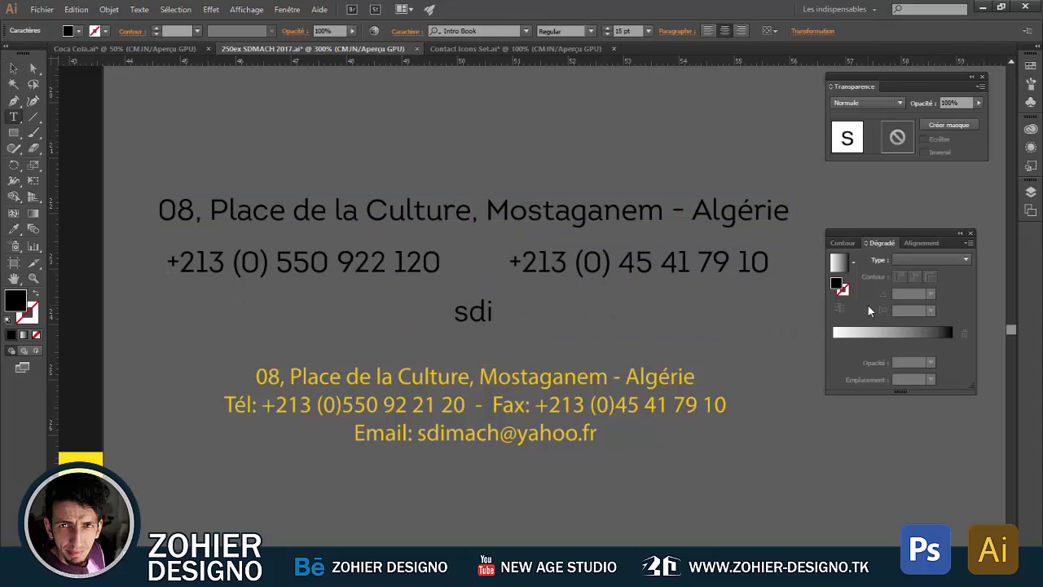
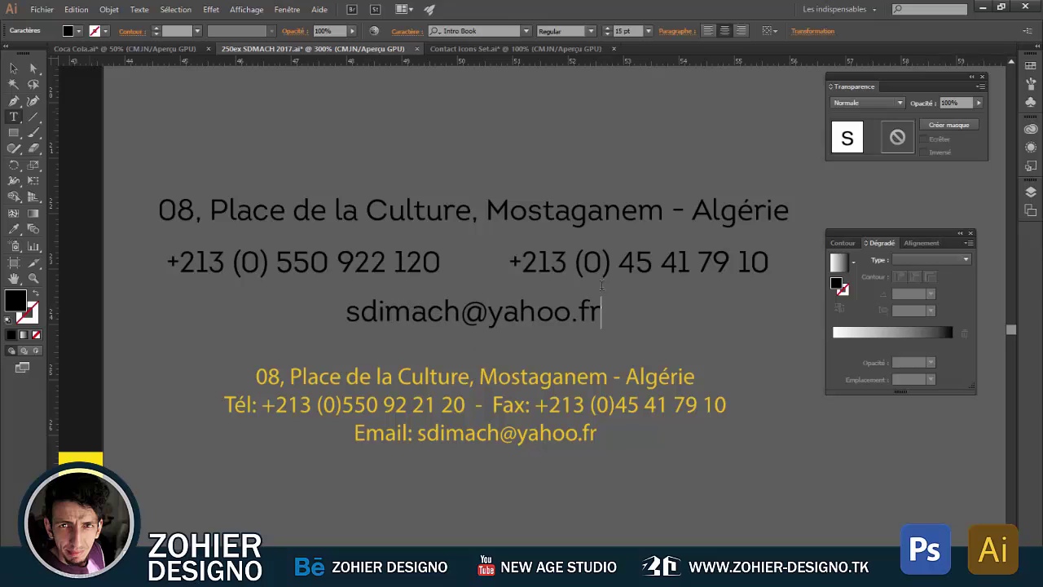
pyautogui.scroll(-5, 601, 336)
pyautogui.press('Escape')
# Step: Make the new contact text white
pyautogui.scroll(3, 604, 349)
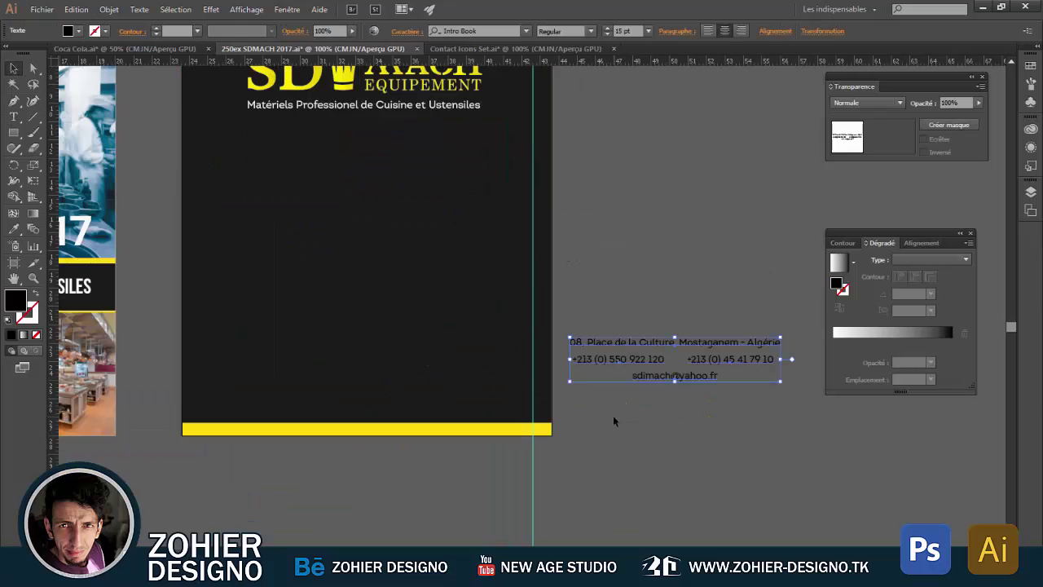
pyautogui.click(73, 31)
pyautogui.click(35, 54)
# Step: Drag the white house shape from Contact Icons Set into the flyer
pyautogui.hotkey('ctrl', 'Tab')
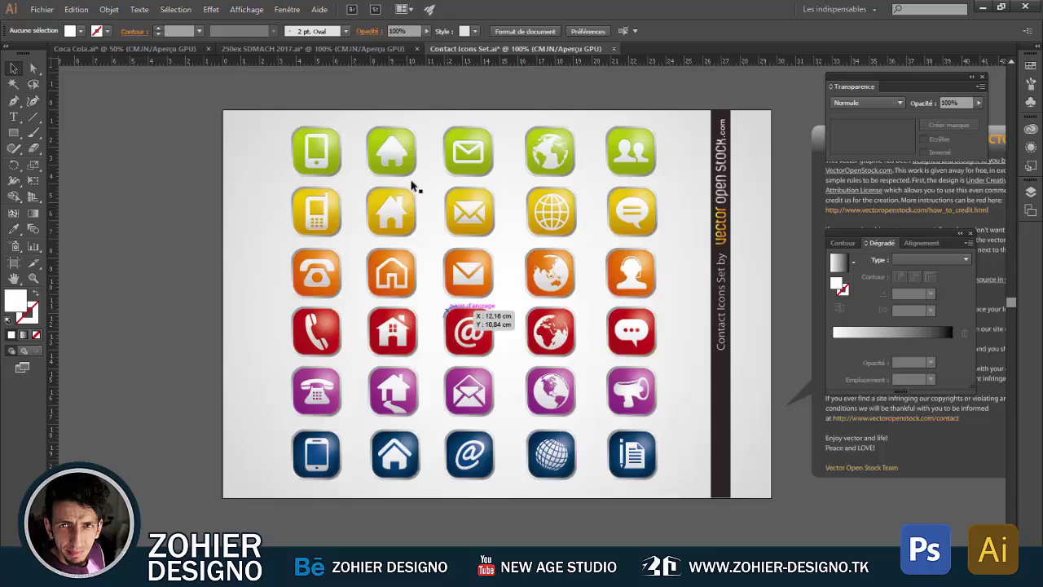
pyautogui.scroll(1, 411, 186)
pyautogui.scroll(3, 392, 131)
pyautogui.click(350, 146)
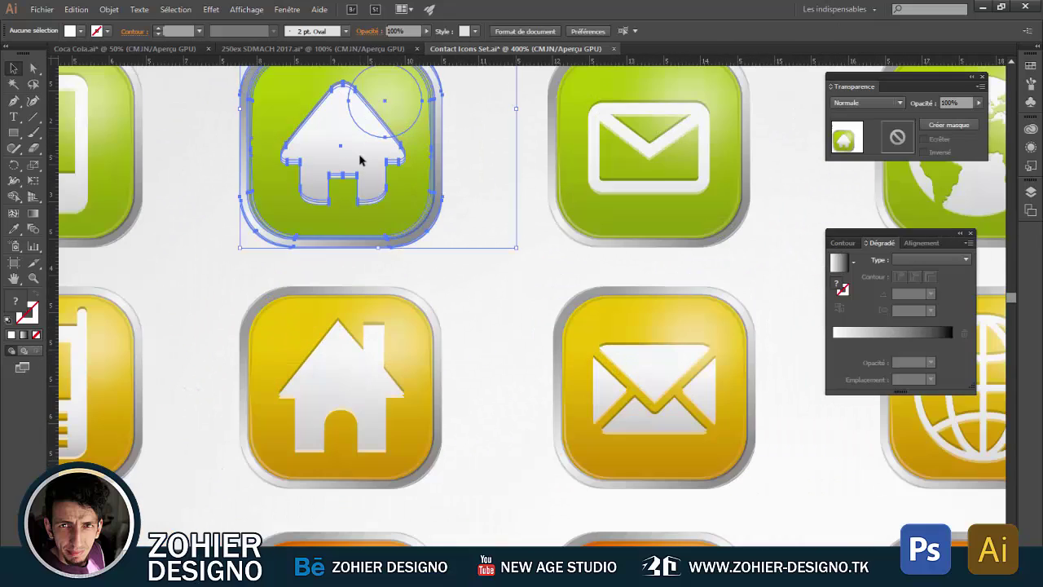
pyautogui.doubleClick(326, 163)
pyautogui.click(383, 157)
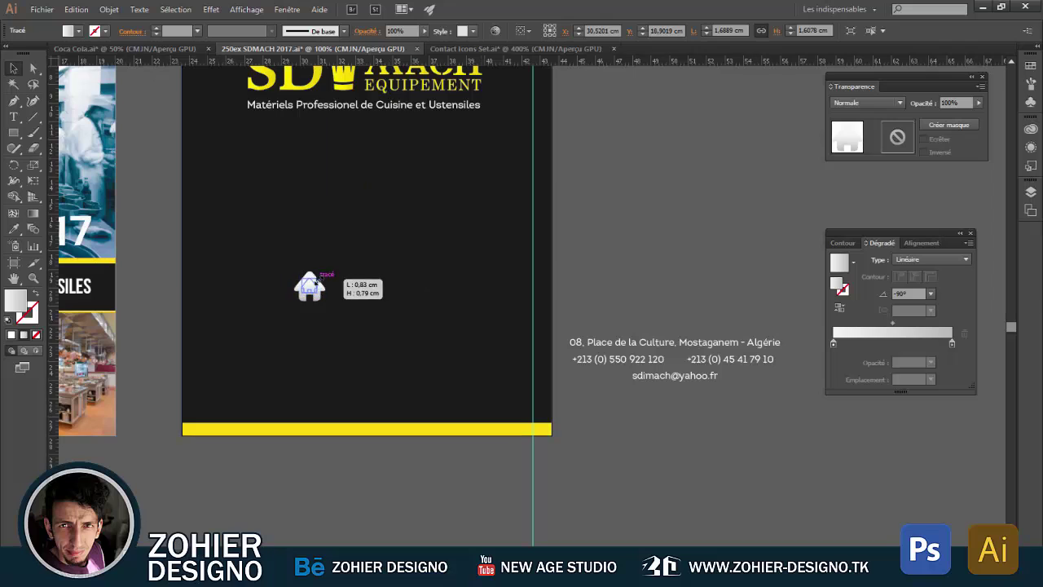
pyautogui.moveTo(383, 156); pyautogui.dragTo(586, 261)
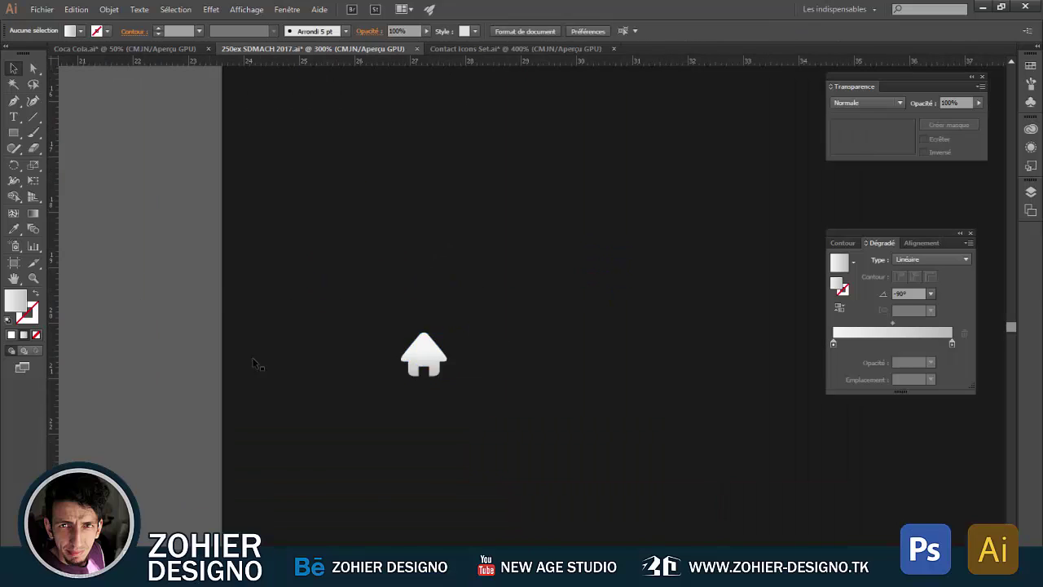
# Step: Set the address beside the house, colour the house with the band's yellow, and align the first phone number
pyautogui.scroll(-2, 585, 261)
pyautogui.moveTo(779, 359); pyautogui.dragTo(326, 329)
pyautogui.scroll(-2, 338, 342)
pyautogui.click(68, 31)
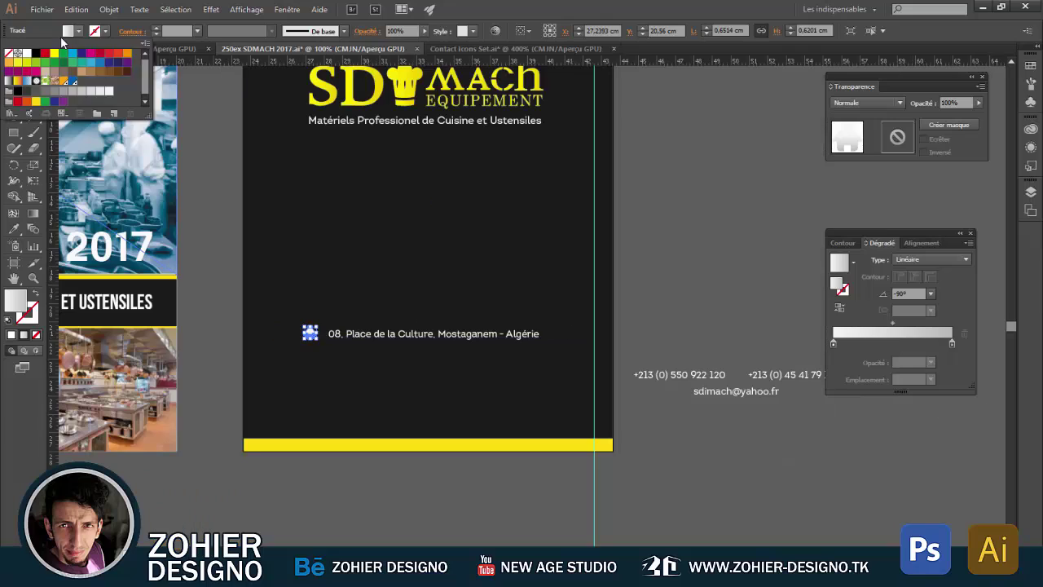
pyautogui.click(367, 446)
pyautogui.click(296, 441)
pyautogui.keyDown('ctrl'); pyautogui.click(227, 265); pyautogui.keyUp('ctrl')
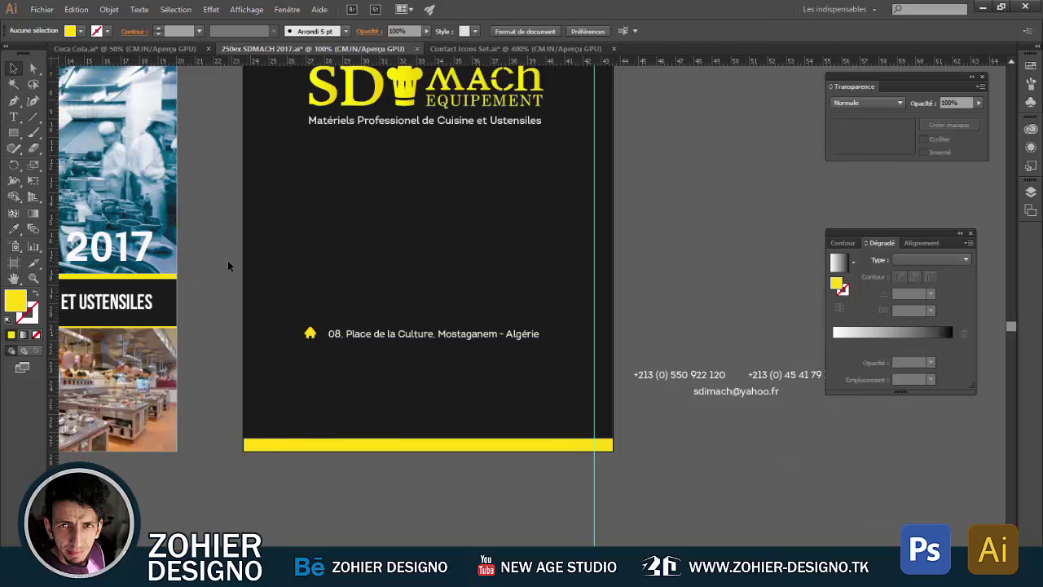
pyautogui.moveTo(683, 376)
pyautogui.mouseDown()
pyautogui.moveTo(364, 371)
pyautogui.moveTo(380, 354)
pyautogui.mouseUp()
# Step: Paste the phone icon's transparent overlay into the flyer, then close a document without saving
pyautogui.hotkey('ctrl', '+')
pyautogui.hotkey('ctrl', '+')
pyautogui.click(497, 49)
pyautogui.hotkey('ctrl', '-')
pyautogui.hotkey('ctrl', '-')
pyautogui.hotkey('ctrl', '-')
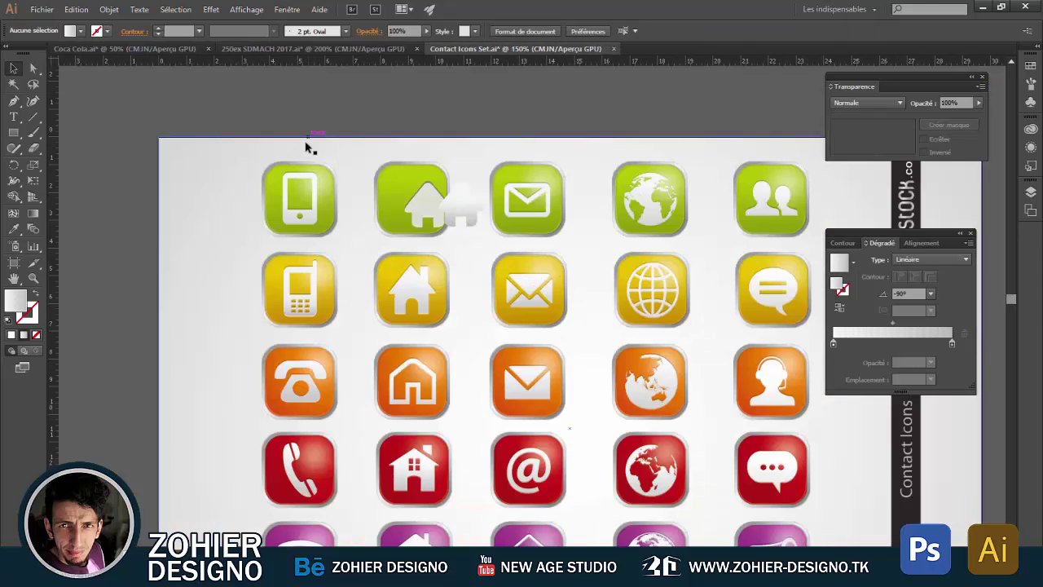
pyautogui.click(300, 200)
pyautogui.hotkey('ctrl', '+')
pyautogui.hotkey('ctrl', '+')
pyautogui.hotkey('ctrl', '+')
pyautogui.doubleClick(363, 194)
pyautogui.click(387, 184)
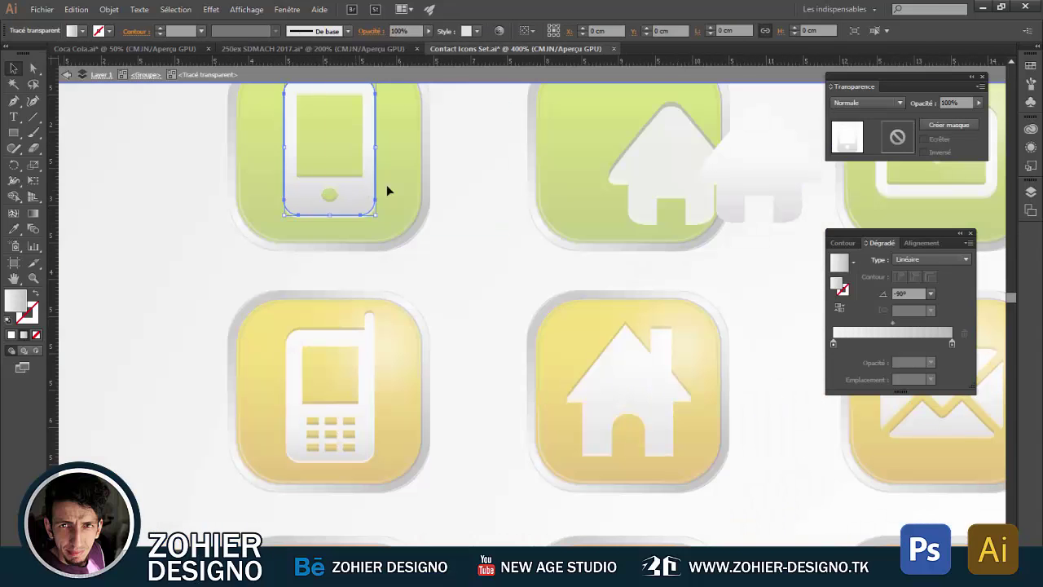
pyautogui.hotkey('ctrl', 'c')
pyautogui.click(263, 50)
pyautogui.hotkey('ctrl', 'v')
pyautogui.hotkey('ctrl', 'w')
pyautogui.click(641, 307)
# Step: Copy the white phone shape from Contact Icons Set and paste it into the flyer
pyautogui.click(514, 48)
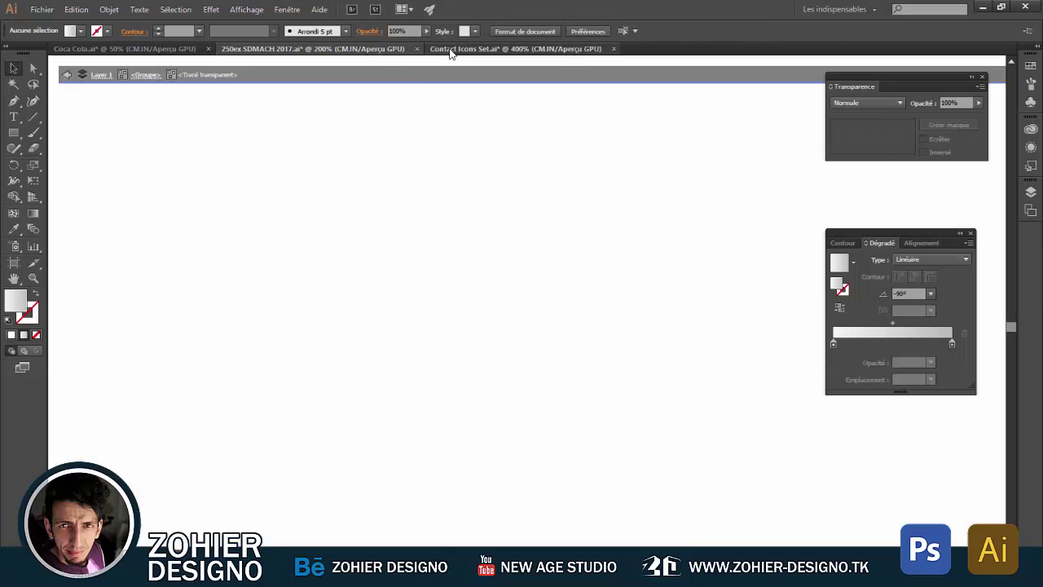
pyautogui.press('Escape')
pyautogui.doubleClick(362, 207)
pyautogui.click(407, 217)
pyautogui.hotkey('ctrl', 'c')
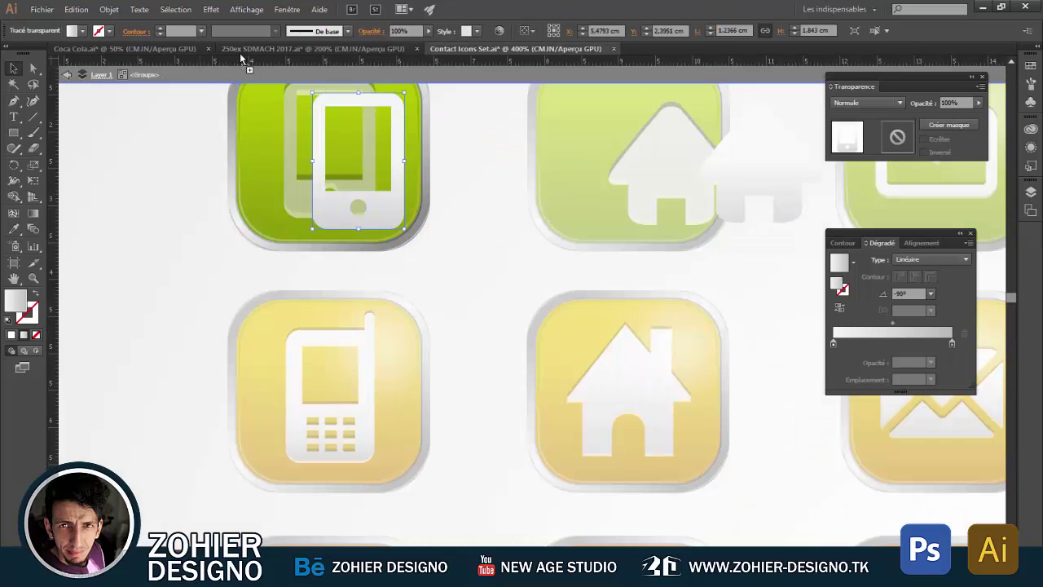
pyautogui.click(240, 51)
pyautogui.hotkey('ctrl', 'v')
# Step: Shrink the phone shape to the house icon's size and bring the landline number over
pyautogui.scroll(3, 290, 368)
pyautogui.moveTo(310, 310); pyautogui.dragTo(320, 302)
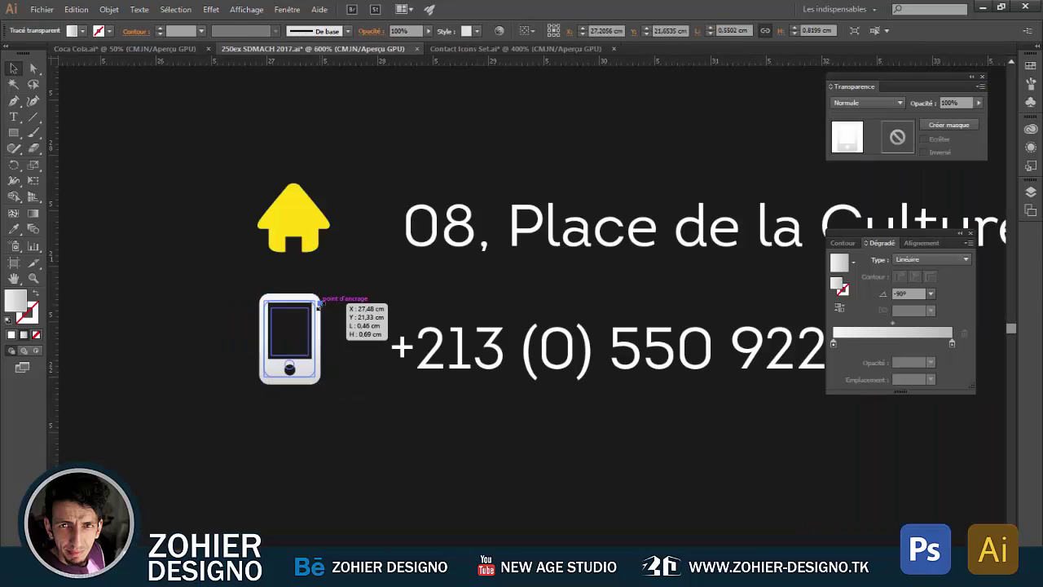
pyautogui.scroll(-3, 208, 273)
pyautogui.scroll(2, 220, 285)
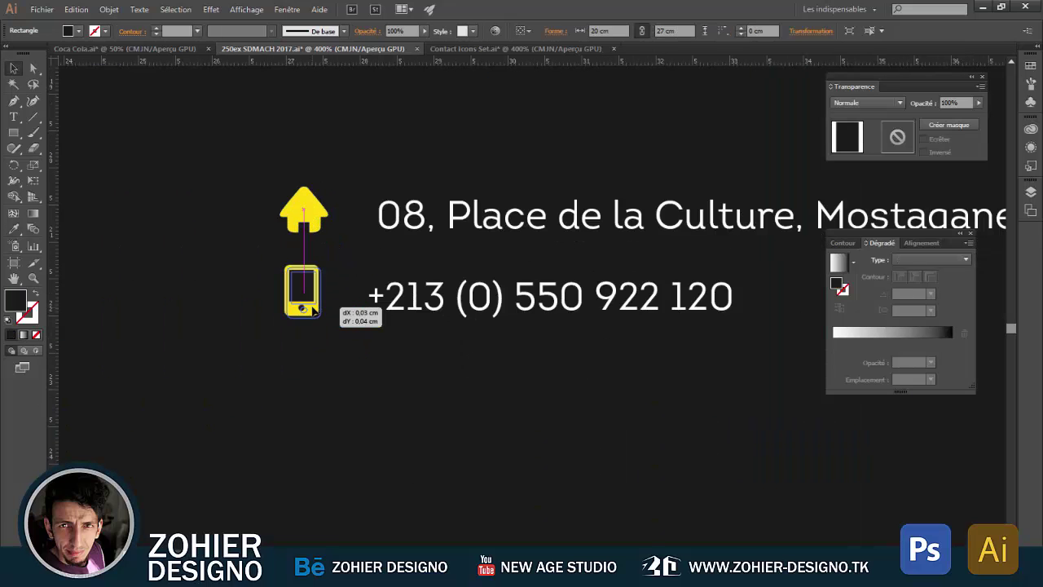
pyautogui.scroll(-2, 227, 299)
pyautogui.click(229, 304)
pyautogui.scroll(3, 517, 296)
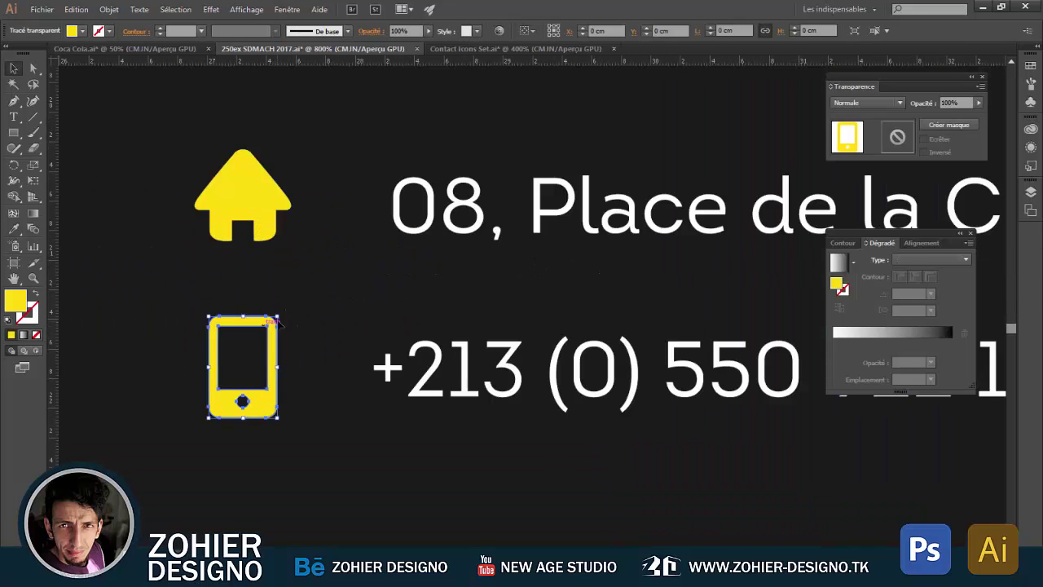
pyautogui.scroll(-2, 310, 319)
pyautogui.scroll(-1, 430, 325)
pyautogui.moveTo(429, 325); pyautogui.dragTo(238, 323)
# Step: Place the landline number on the card back, right of the mobile number
pyautogui.moveTo(810, 362); pyautogui.dragTo(338, 328)
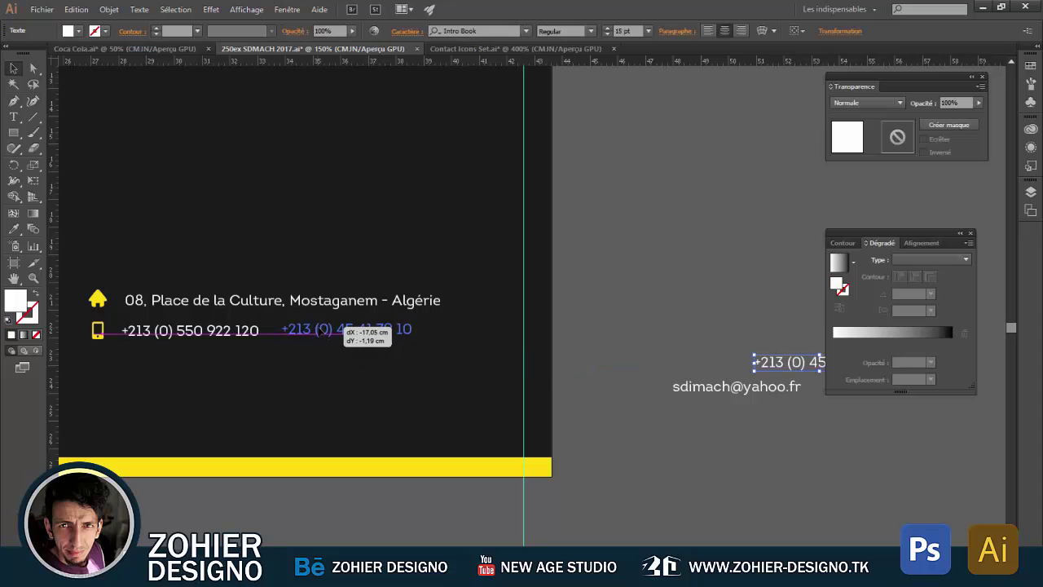
pyautogui.scroll(5, 295, 326)
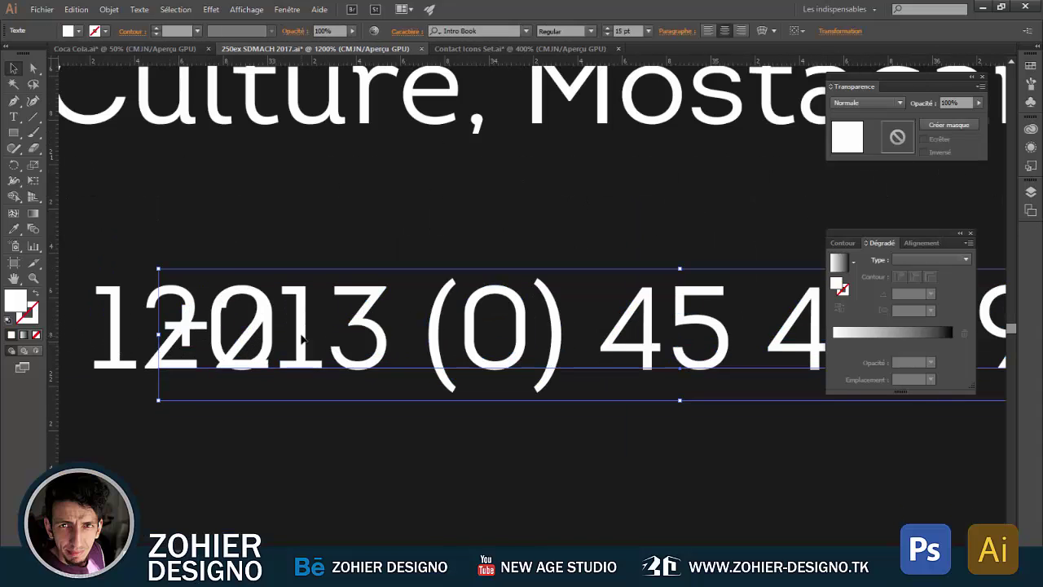
pyautogui.scroll(-2, 300, 334)
pyautogui.moveTo(295, 326); pyautogui.dragTo(441, 320)
pyautogui.scroll(2, 505, 326)
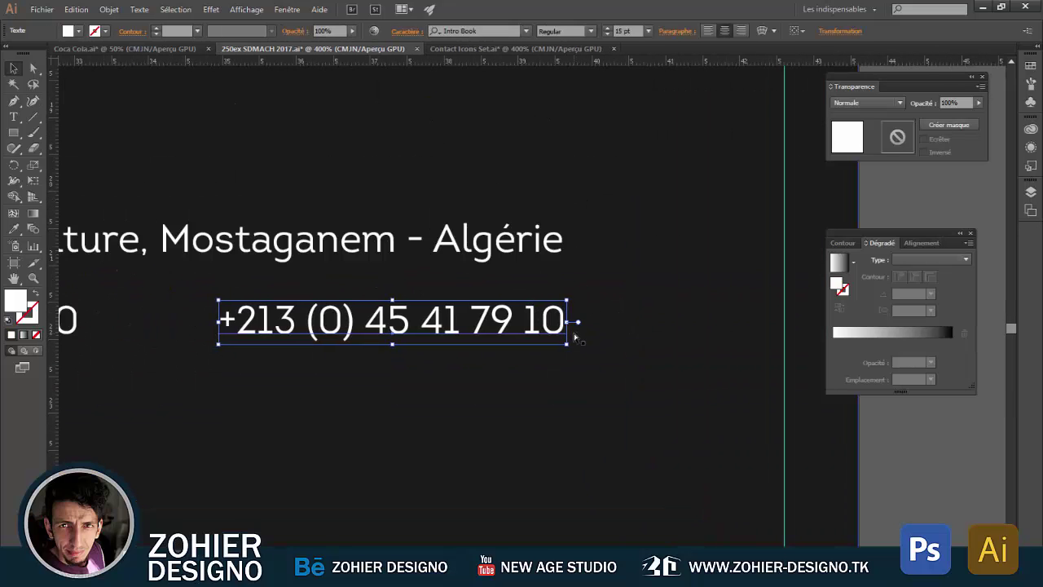
pyautogui.click(543, 400)
pyautogui.scroll(-3, 543, 400)
# Step: Browse Contact Icons Set and select the purple phone icon
pyautogui.hotkey('ctrl', 'Tab')
pyautogui.scroll(-3, 489, 302)
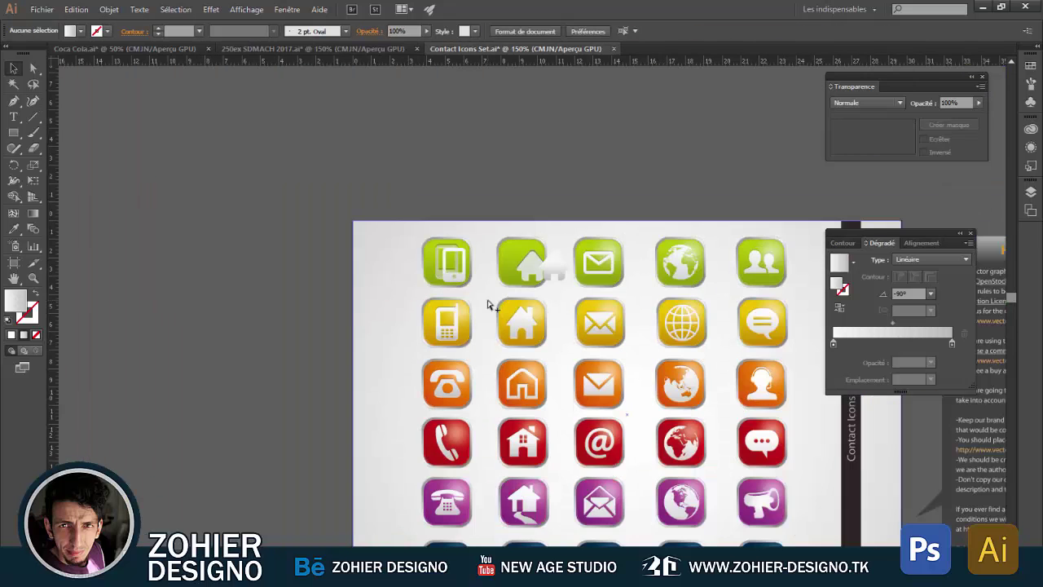
pyautogui.scroll(-3, 487, 304)
pyautogui.scroll(1, 512, 349)
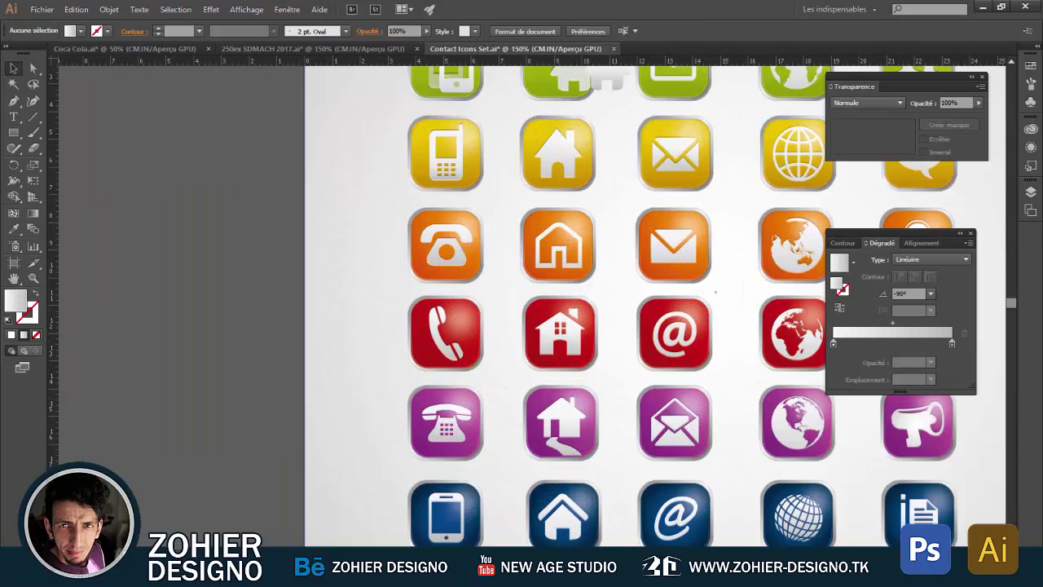
pyautogui.scroll(1, 512, 349)
pyautogui.scroll(2, 463, 362)
pyautogui.click(463, 363)
# Step: Bring the fax icon from Phone Pack 2 in between the two phone numbers
pyautogui.hotkey('ctrl', 'Tab')
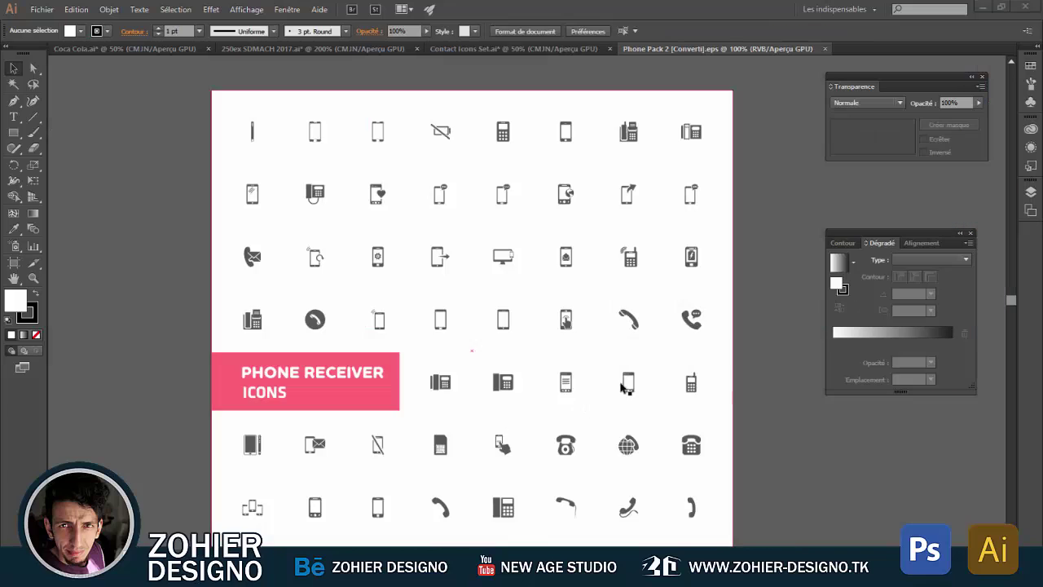
pyautogui.scroll(2, 573, 346)
pyautogui.scroll(2, 556, 416)
pyautogui.scroll(3, 557, 415)
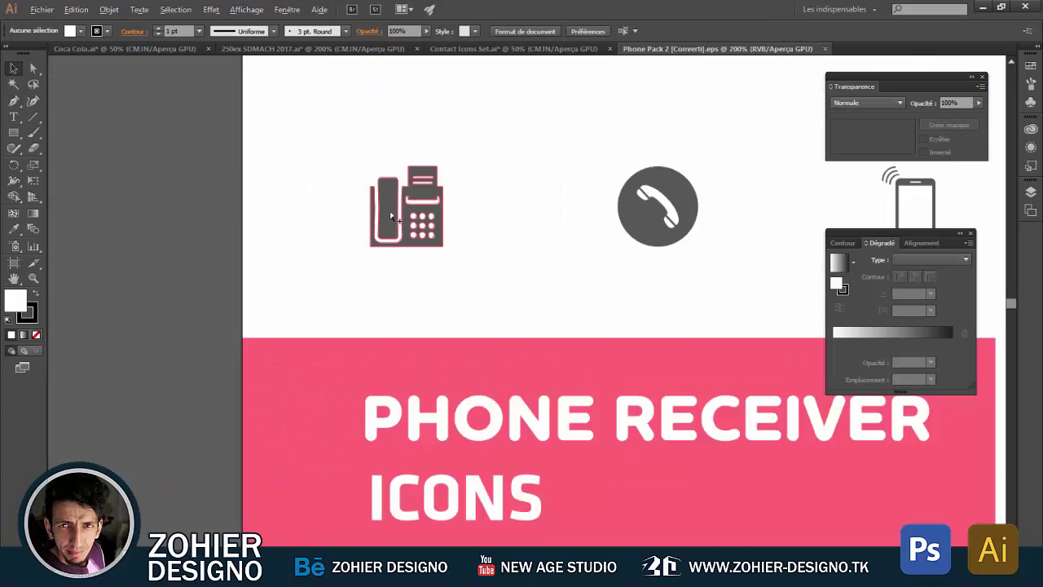
pyautogui.click(386, 207)
pyautogui.click(243, 50)
pyautogui.moveTo(243, 50); pyautogui.dragTo(519, 352)
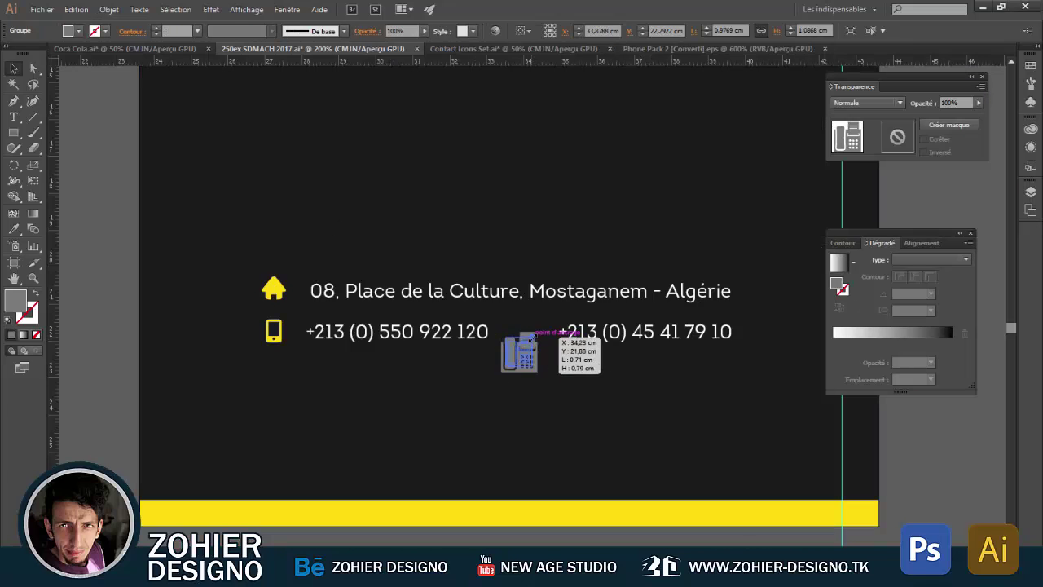
pyautogui.scroll(1, 557, 351)
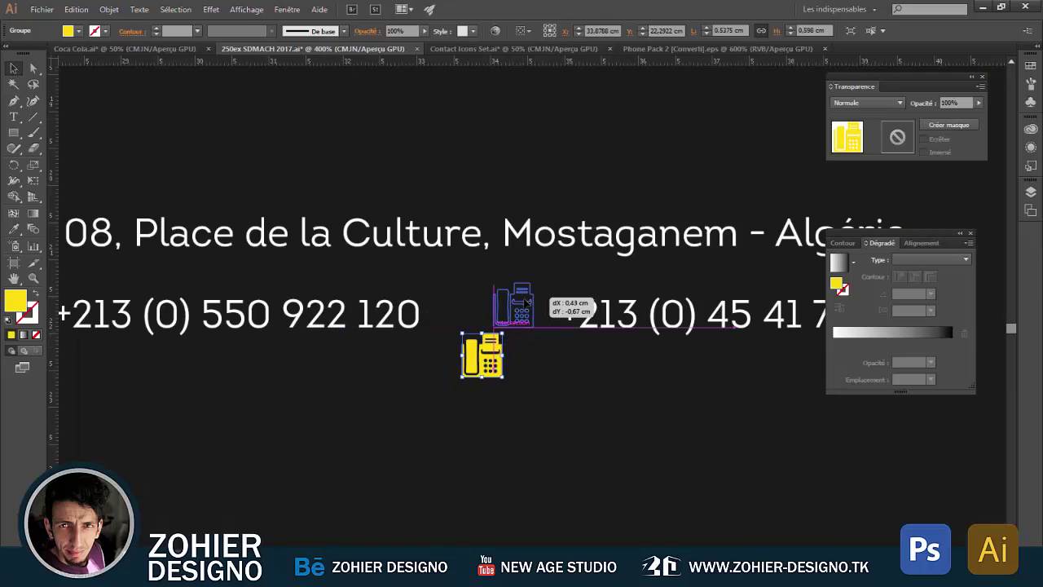
pyautogui.scroll(-3, 563, 326)
pyautogui.scroll(5, 565, 384)
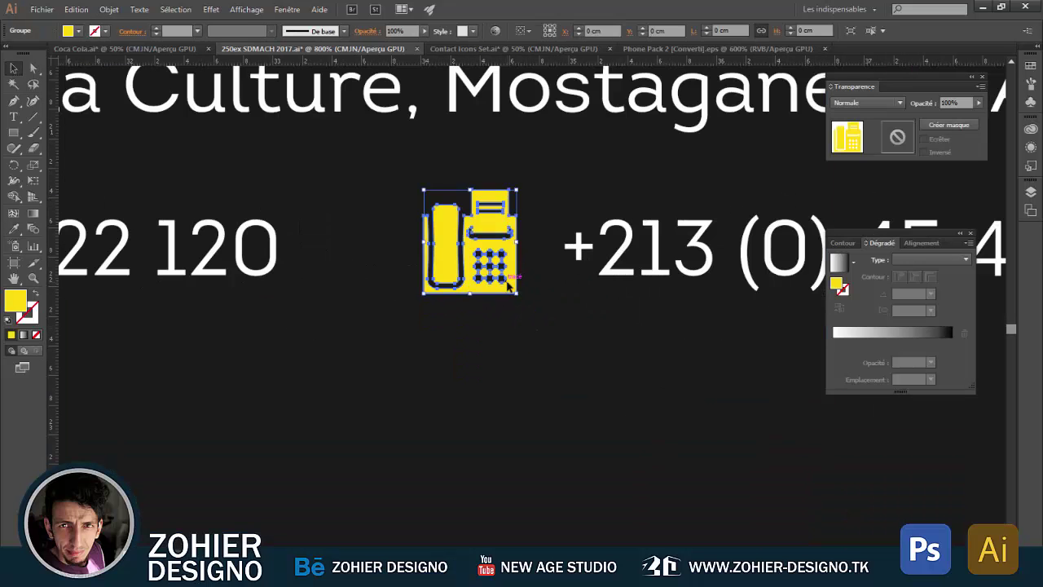
pyautogui.scroll(-2, 521, 326)
pyautogui.scroll(-2, 570, 371)
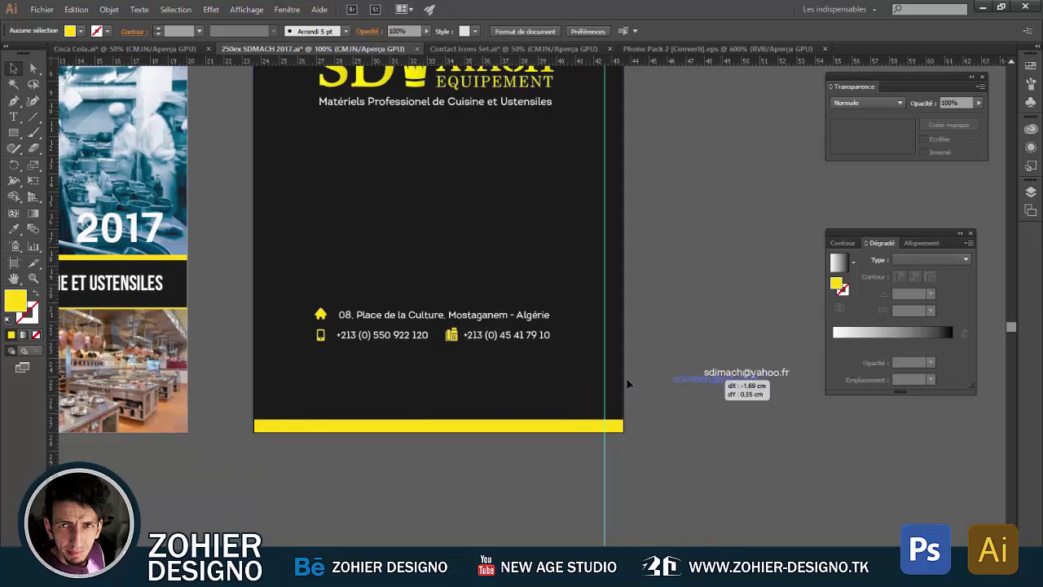
# Step: Line the e-mail address up under the mobile number
pyautogui.moveTo(411, 367); pyautogui.dragTo(407, 365)
pyautogui.scroll(1, 303, 454)
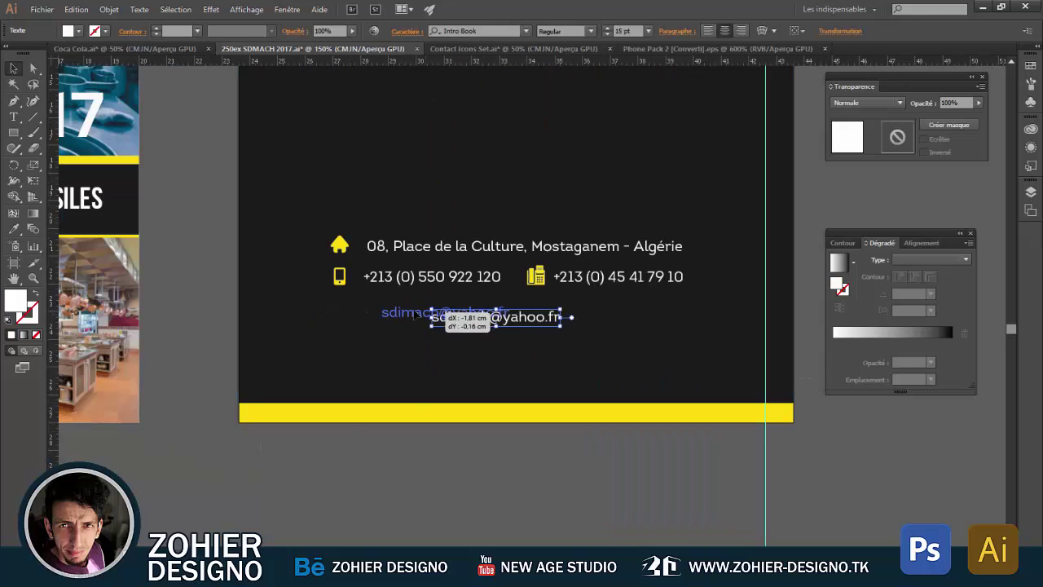
pyautogui.moveTo(408, 315); pyautogui.dragTo(407, 315)
pyautogui.scroll(2, 415, 426)
pyautogui.click(413, 326)
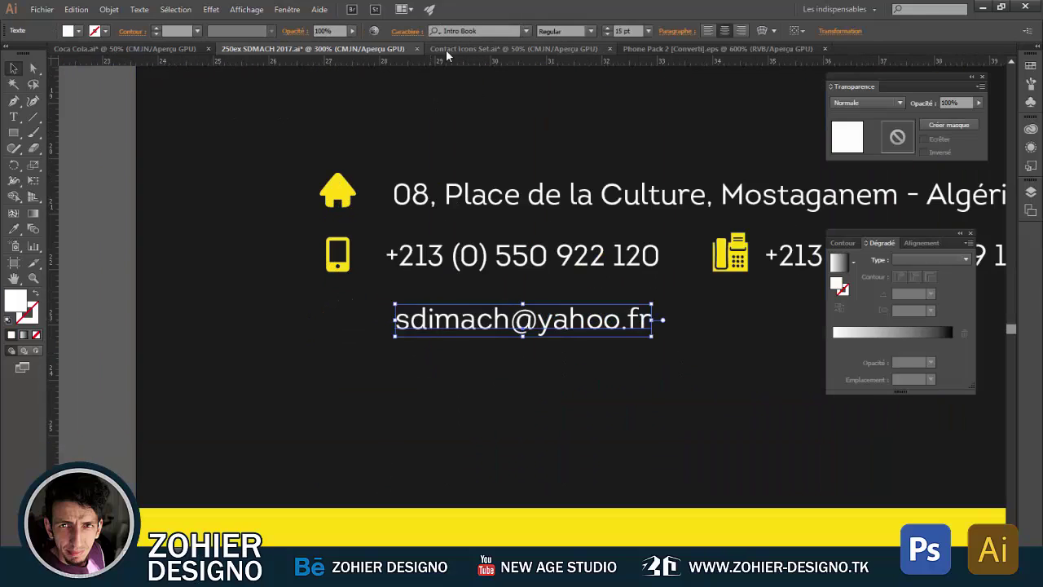
# Step: Drag the yellow envelope icon from Contact Icons Set beside the e-mail line
pyautogui.click(489, 49)
pyautogui.scroll(3, 493, 317)
pyautogui.scroll(3, 456, 233)
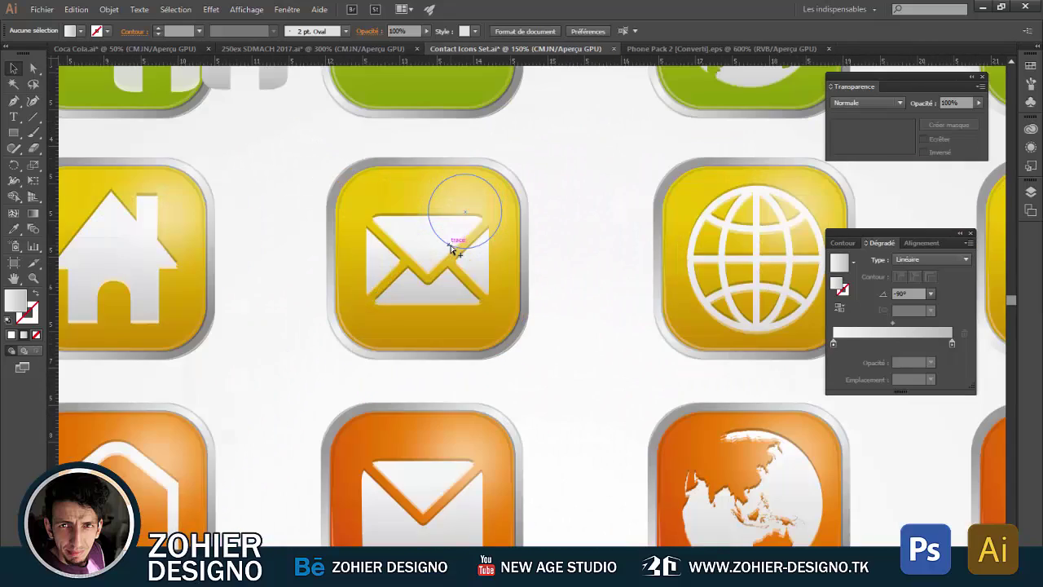
pyautogui.moveTo(465, 203)
pyautogui.mouseDown()
pyautogui.moveTo(354, 316)
pyautogui.moveTo(309, 285)
pyautogui.mouseUp()
pyautogui.scroll(3, 356, 316)
pyautogui.press('i')
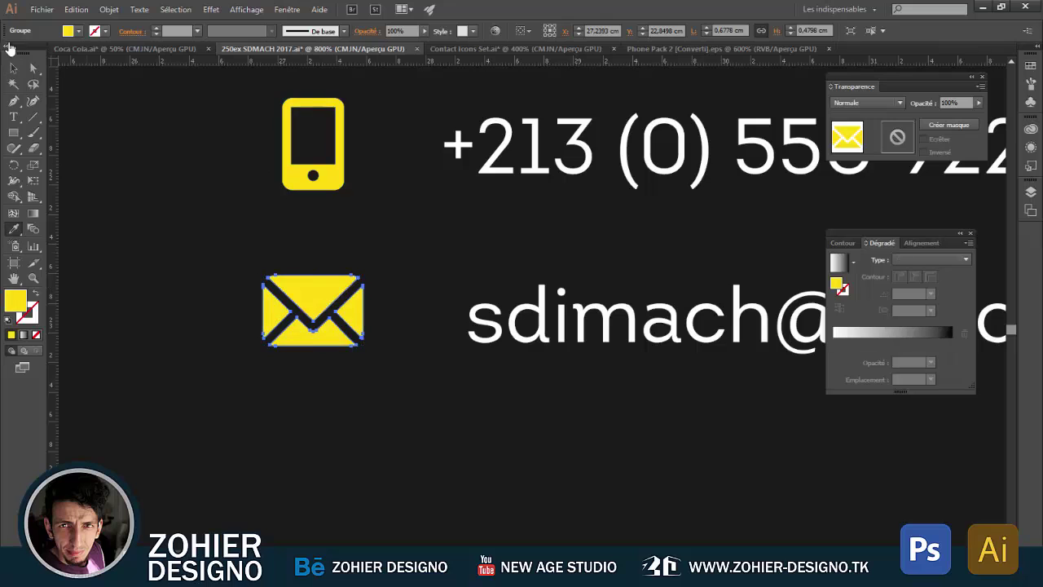
pyautogui.scroll(-2, 364, 273)
pyautogui.scroll(-1, 365, 277)
pyautogui.scroll(-1, 391, 285)
pyautogui.click(420, 294)
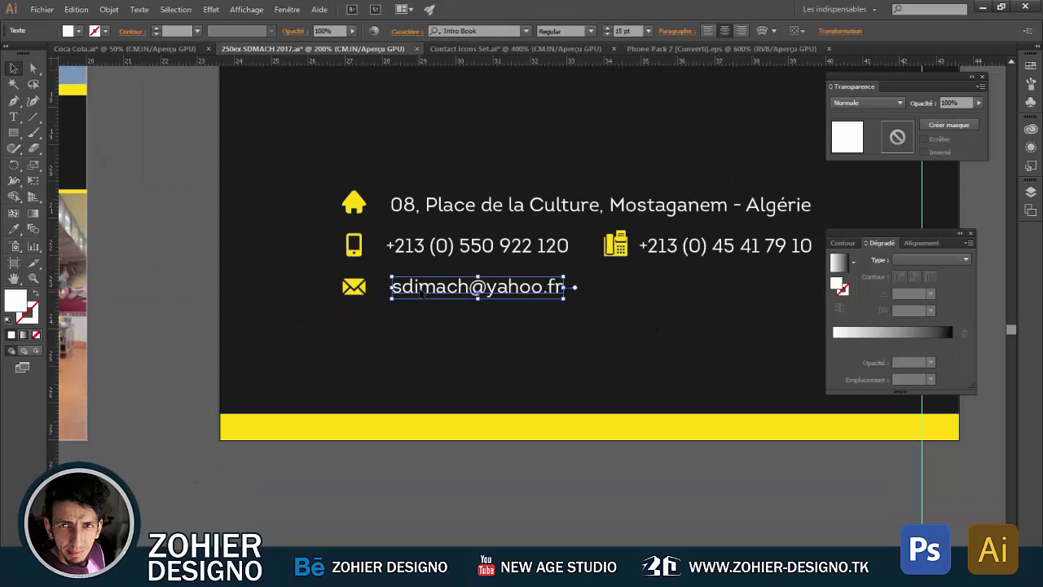
pyautogui.click(440, 465)
# Step: Move the publixis credit from the bakery flyer onto the black back's right edge
pyautogui.scroll(-2, 447, 469)
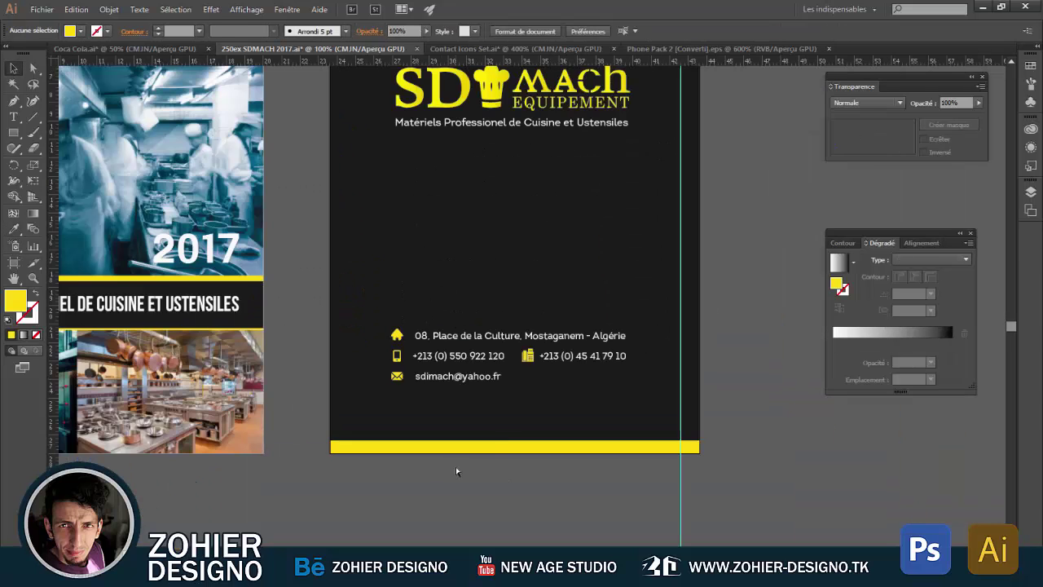
pyautogui.scroll(-1, 753, 375)
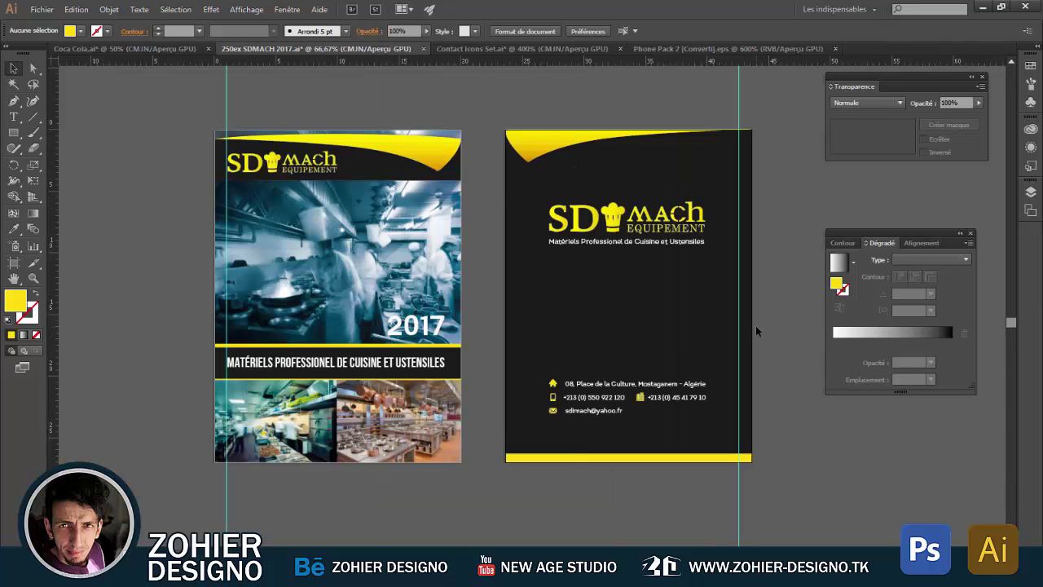
pyautogui.scroll(1, 758, 310)
pyautogui.scroll(-1, 759, 289)
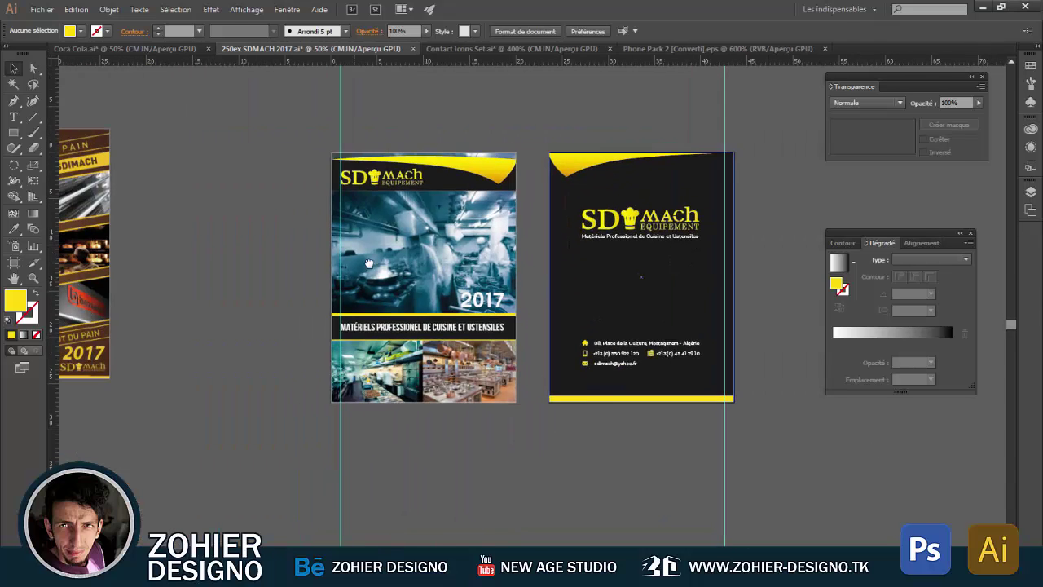
pyautogui.moveTo(354, 269)
pyautogui.mouseDown()
pyautogui.moveTo(619, 324)
pyautogui.moveTo(587, 324)
pyautogui.mouseUp()
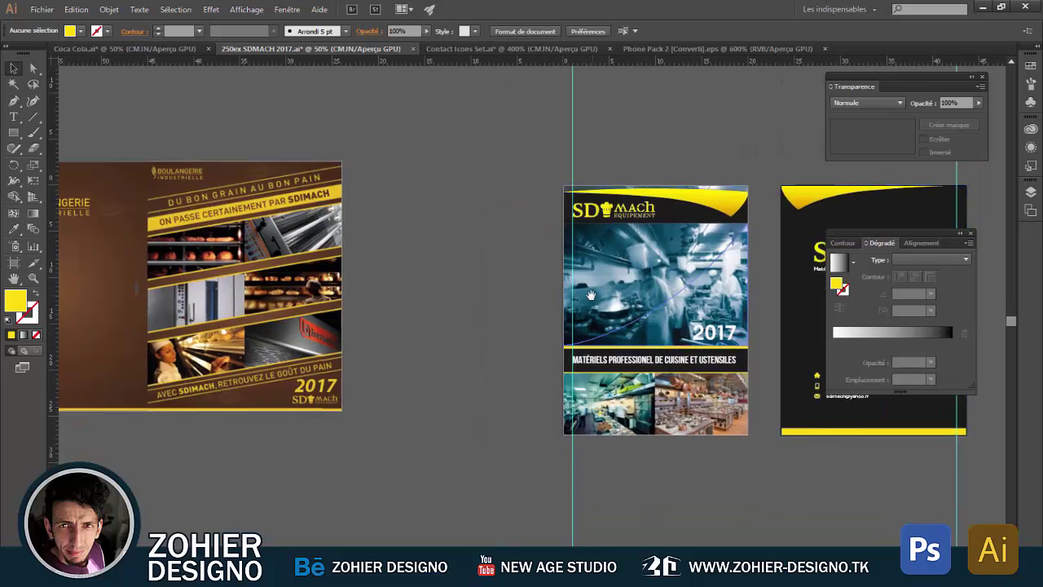
pyautogui.scroll(2, 144, 284)
pyautogui.click(144, 281)
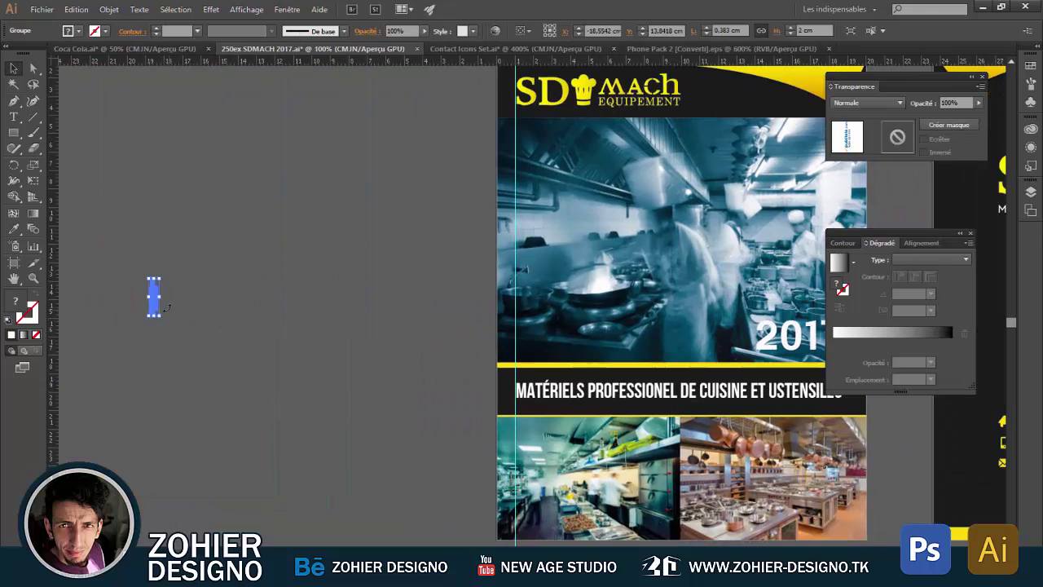
pyautogui.moveTo(245, 326); pyautogui.dragTo(285, 371)
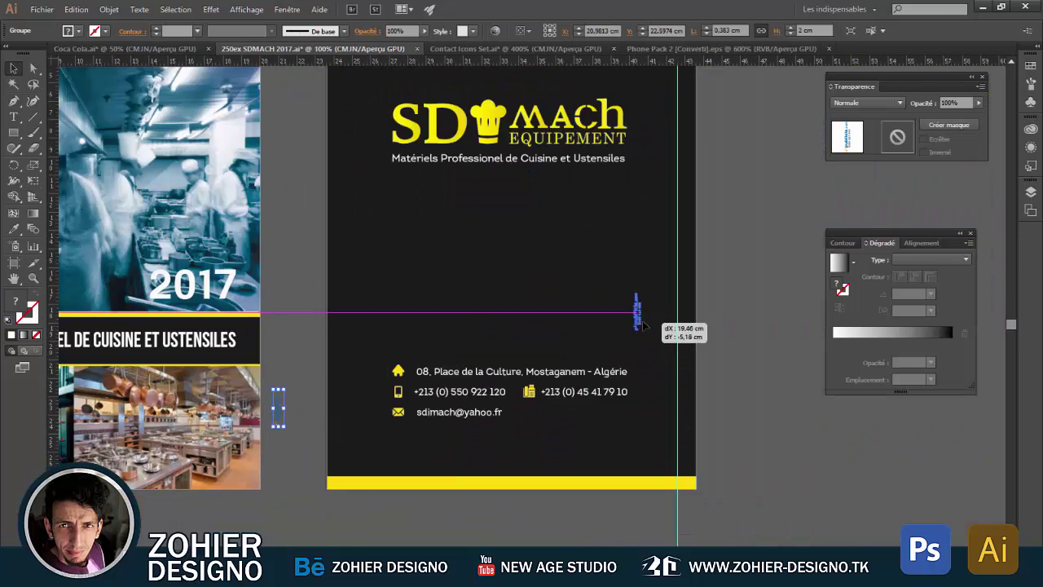
pyautogui.moveTo(668, 320); pyautogui.dragTo(670, 326)
pyautogui.scroll(3, 538, 342)
# Step: Bring the publixis credit to the front and colour it white
pyautogui.rightClick(532, 342)
pyautogui.click(757, 445)
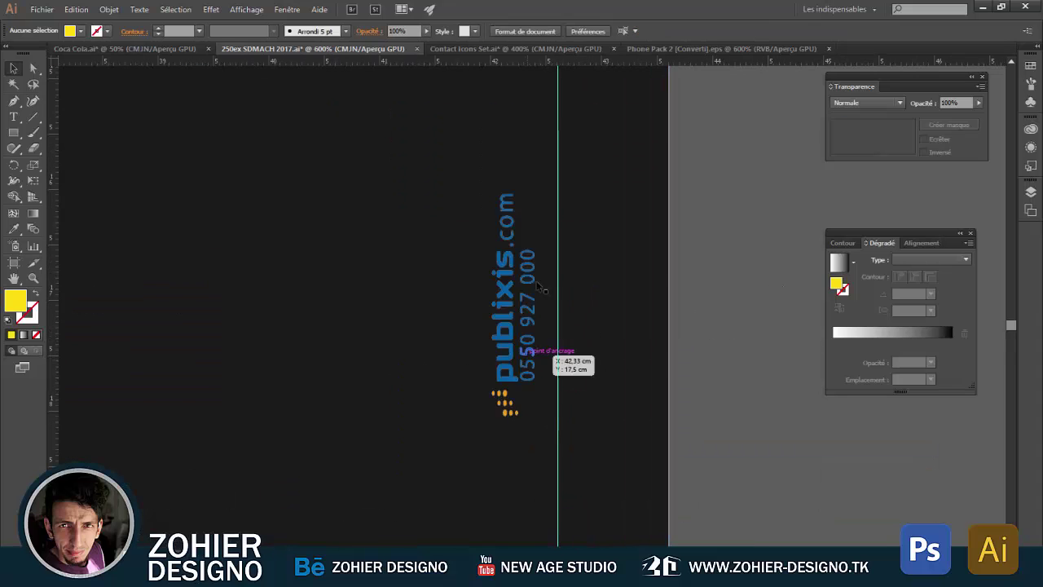
pyautogui.scroll(3, 502, 262)
pyautogui.click(502, 266)
pyautogui.click(79, 31)
pyautogui.click(108, 90)
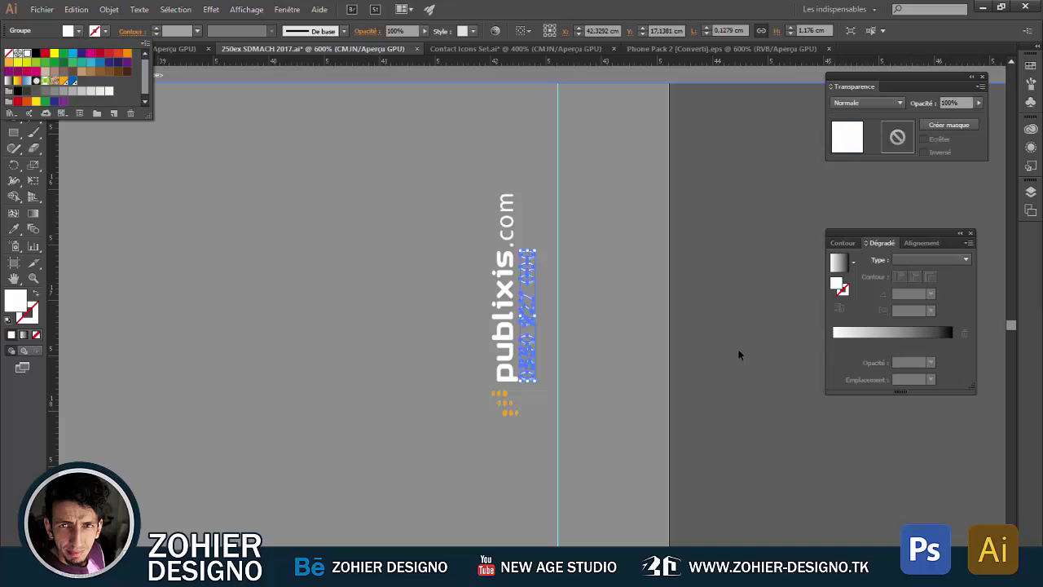
pyautogui.scroll(-6, 722, 345)
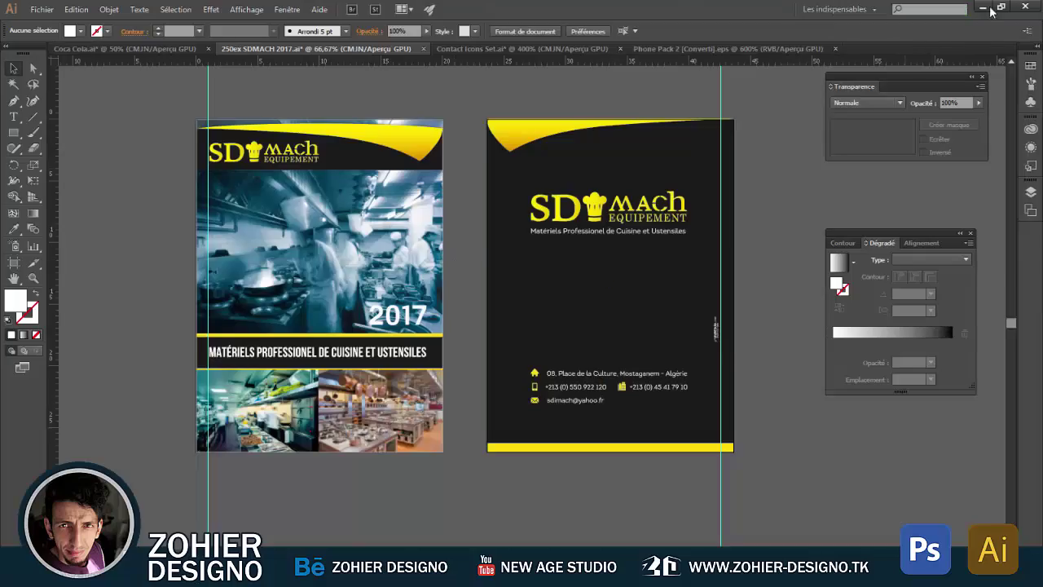
# Step: Minimize Illustrator to reach the desktop and the recto.jpg mockup
pyautogui.click(990, 10)
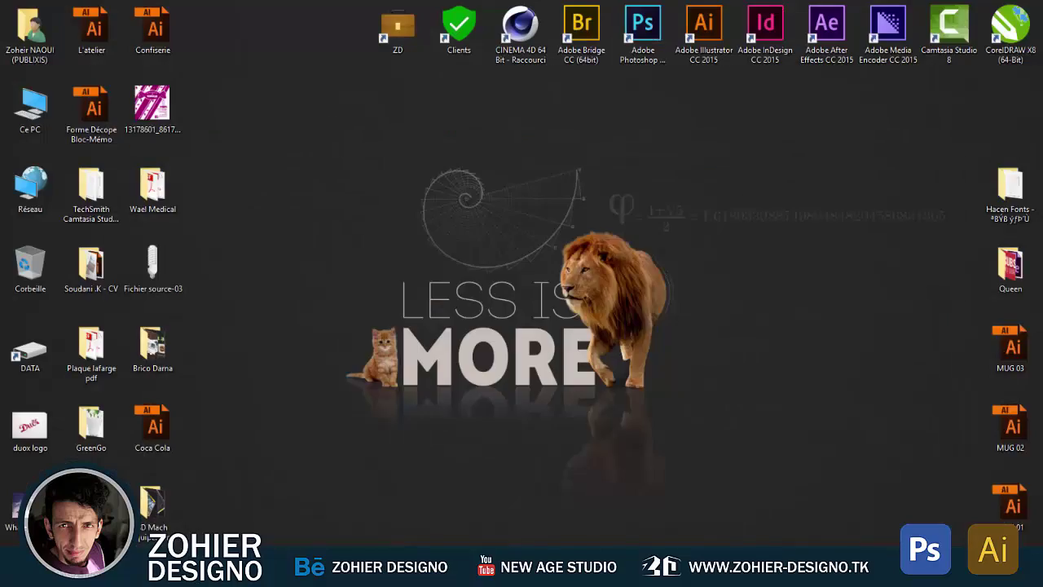